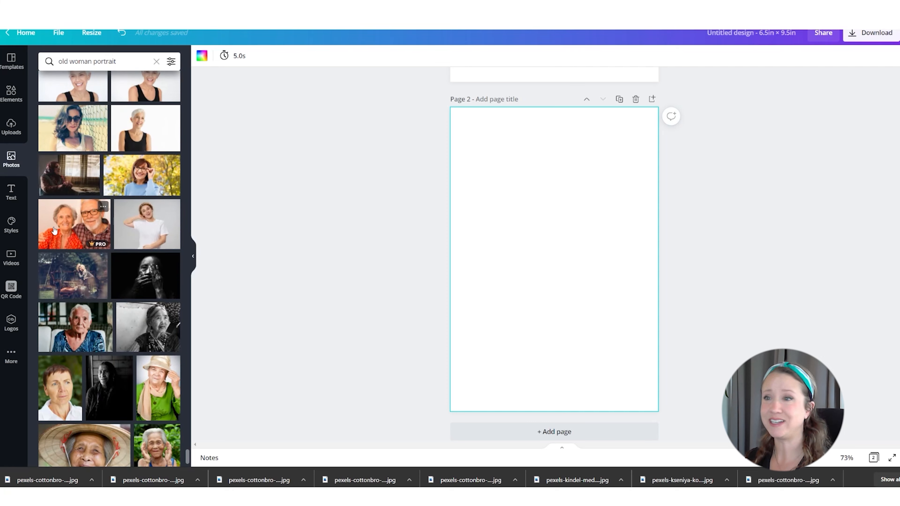
Place the dark teal-toned profile portrait of a woman with pinned-up hair on page 2 from the old woman portrait results.
scroll(48, 234, "down", 4)
left_click(102, 207)
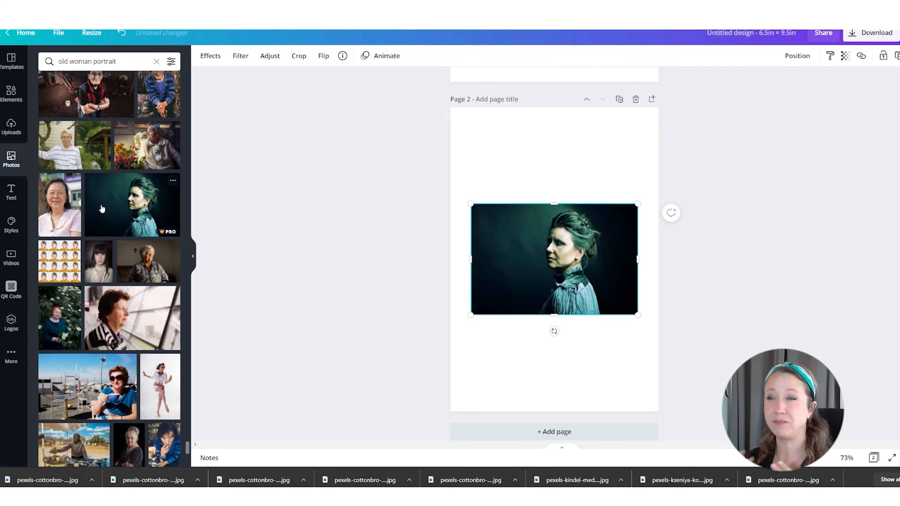
scroll(102, 207, "down", 3)
Add pages 3 and 4 and pick further photos for them from the old woman portrait results.
left_click(566, 431)
scroll(153, 333, "down", 20)
scroll(152, 334, "down", 15)
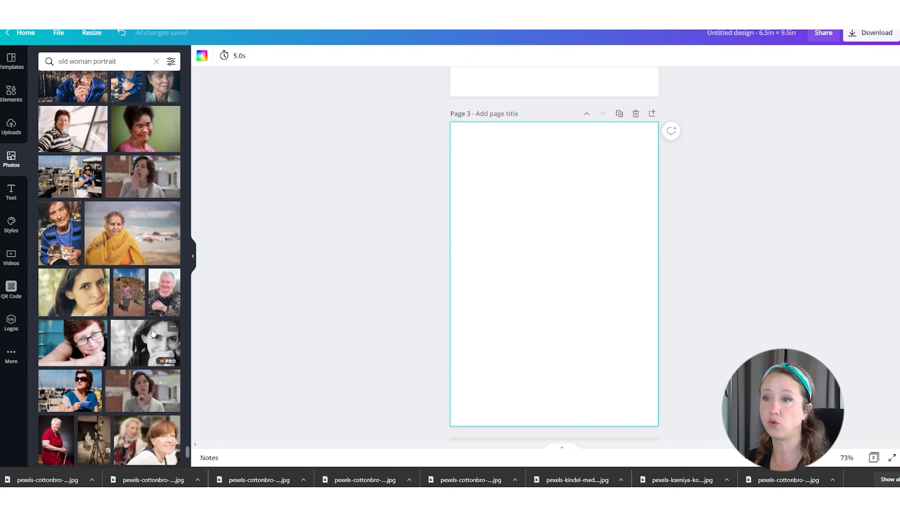
key("ctrl+Return")
scroll(100, 305, "down", 15)
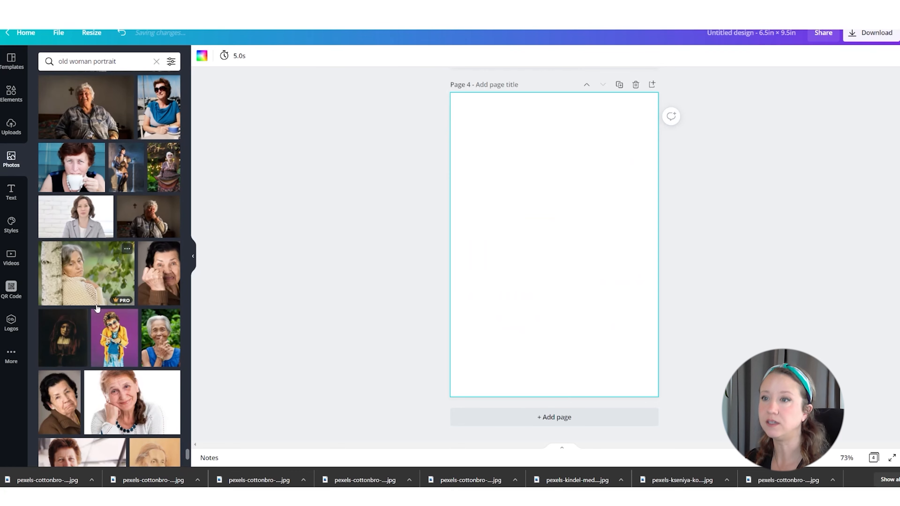
scroll(157, 314, "down", 15)
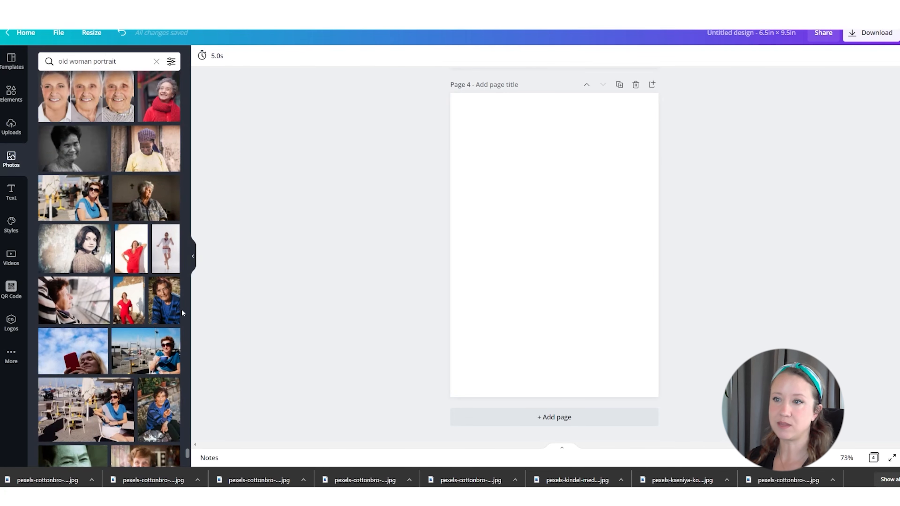
left_click(59, 211)
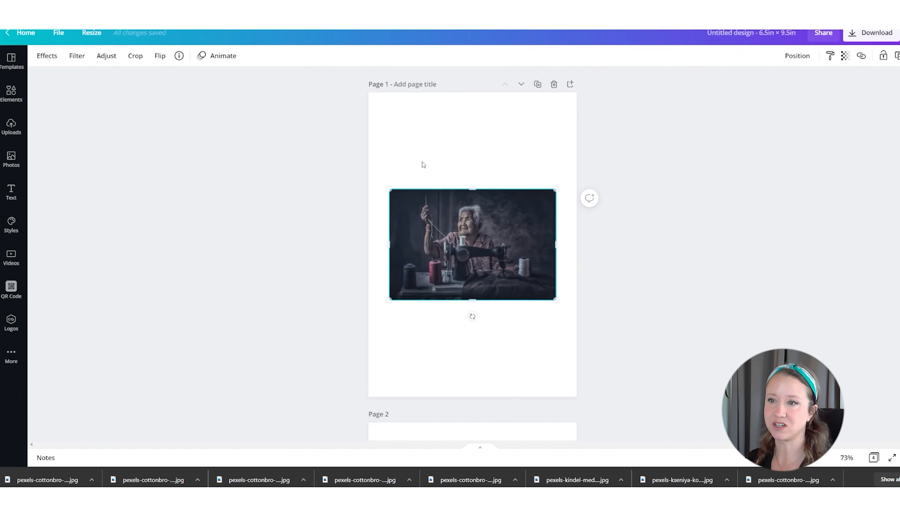
Enlarge the photo of the woman at the sewing machine on page 1 to cover the page.
left_click_drag(555, 297, 700, 396)
left_click_drag(297, 130, 292, 90)
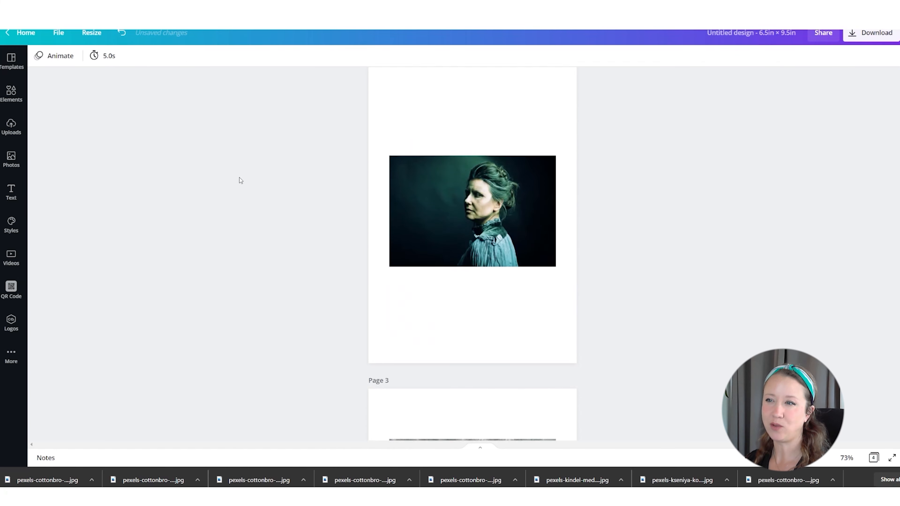
scroll(239, 178, "down", 5)
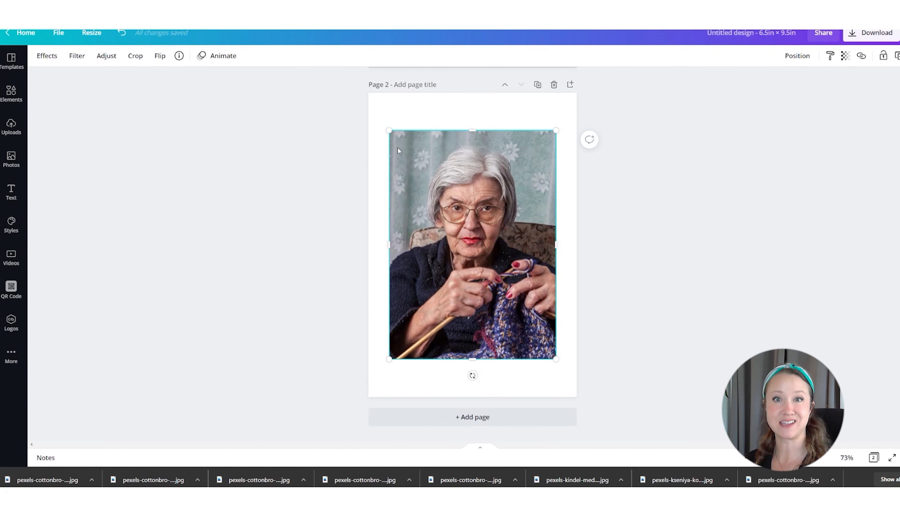
Enlarge the knitting woman's photo until it covers page 2, and detach it from the page background.
left_click_drag(388, 133, 364, 108)
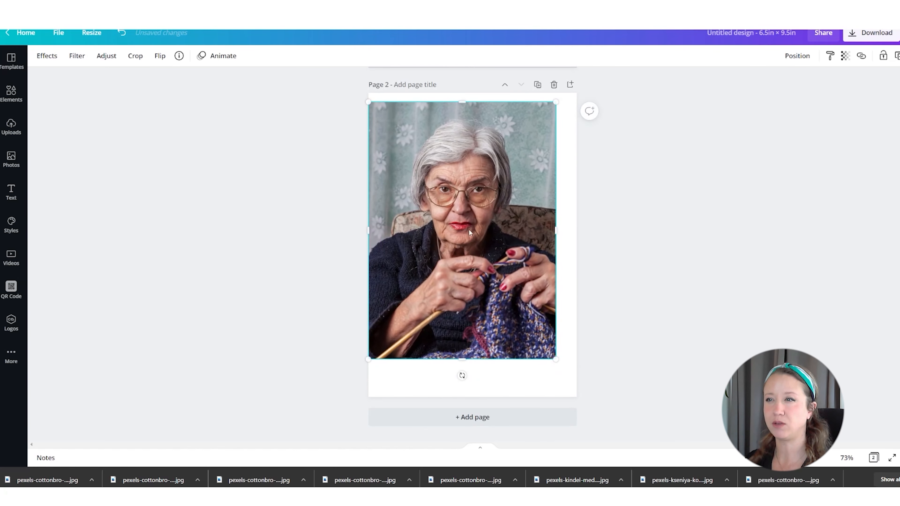
left_click_drag(554, 358, 571, 400)
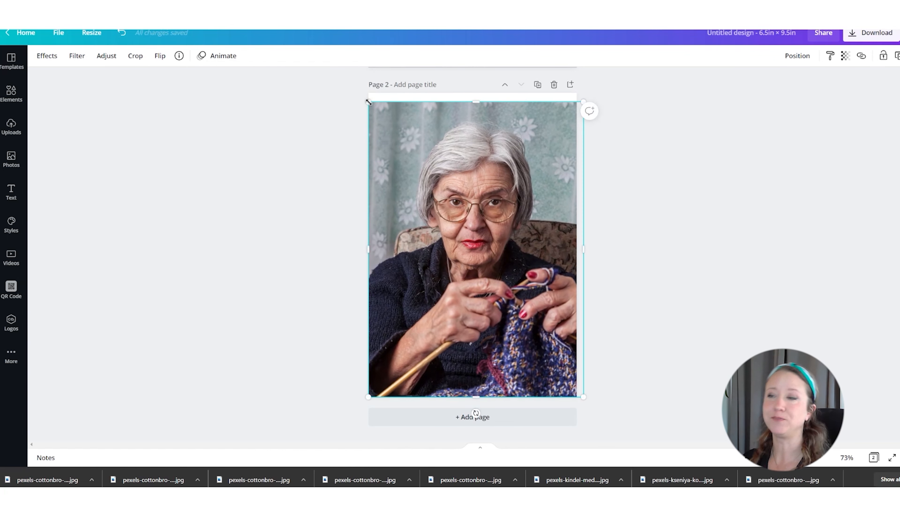
left_click_drag(368, 102, 361, 93)
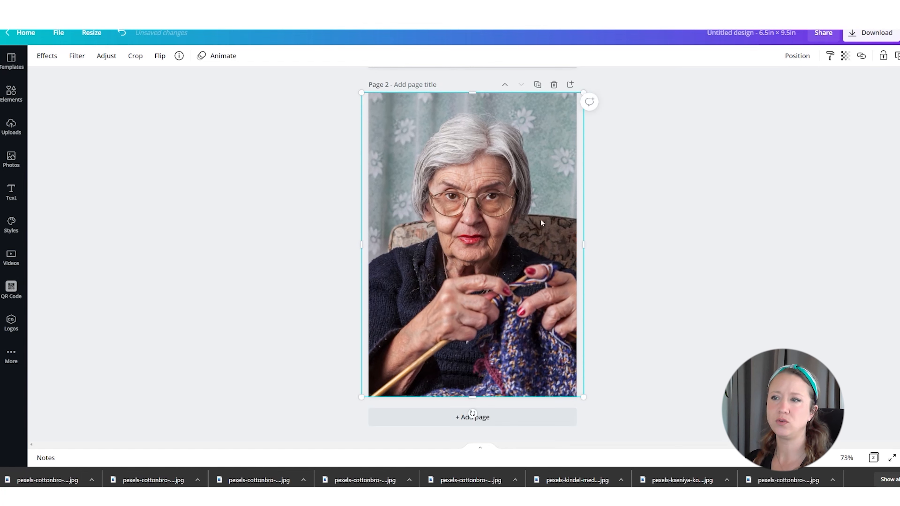
right_click(512, 251)
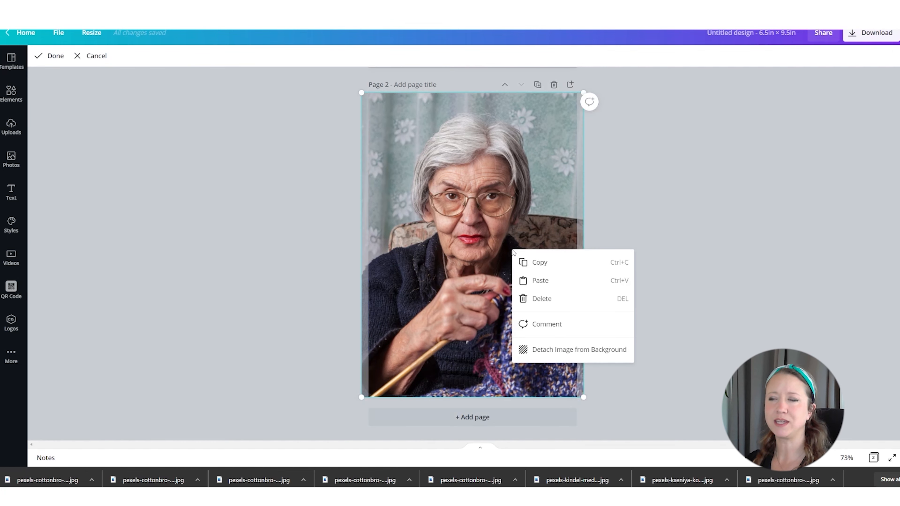
left_click(583, 351)
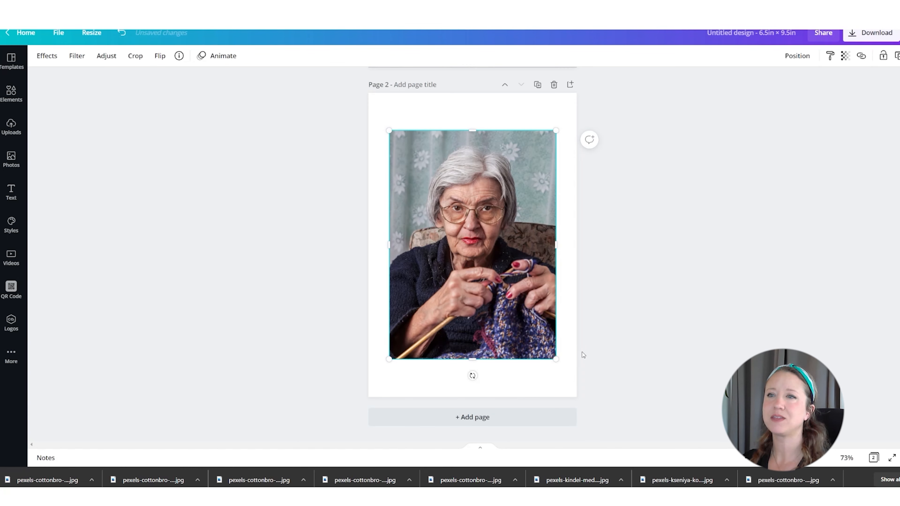
Duplicate the knitting woman's photo on page 2 and remove the background of the copy with Background Remover.
right_click(462, 298)
left_click(471, 285)
right_click(490, 288)
left_click(501, 304)
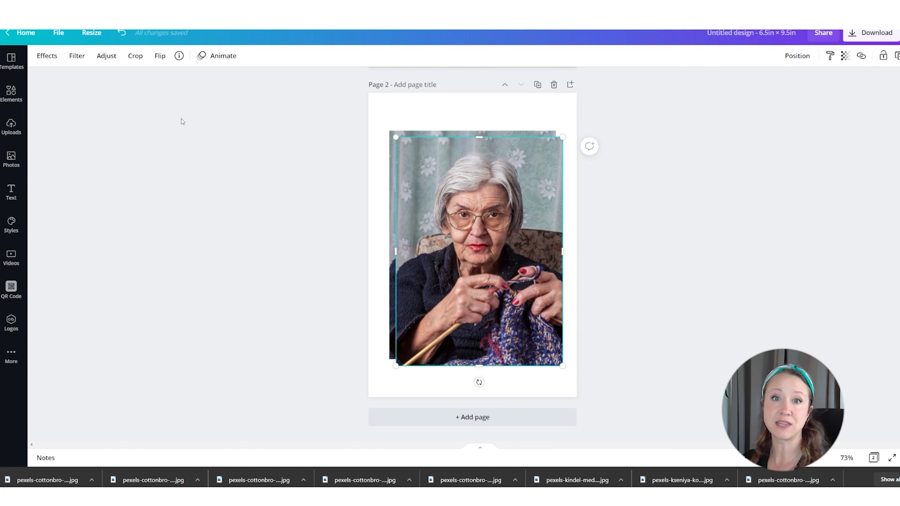
left_click(47, 56)
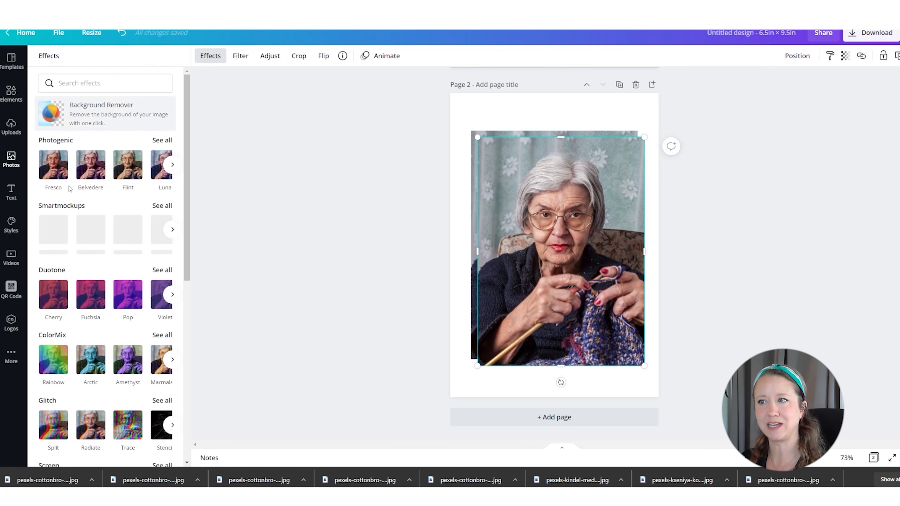
left_click(82, 113)
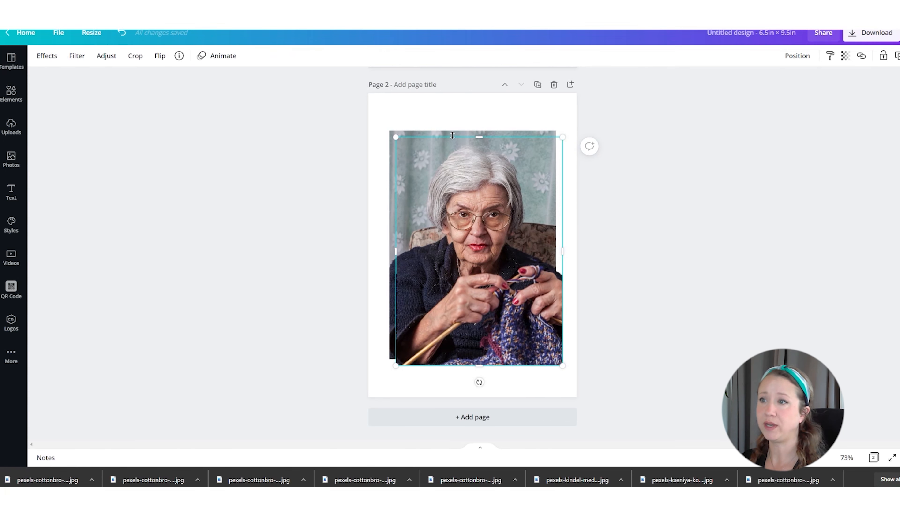
Enlarge the original knitting photo behind the cutout so that it fills the whole of page 2.
left_click(457, 118)
left_click(461, 132)
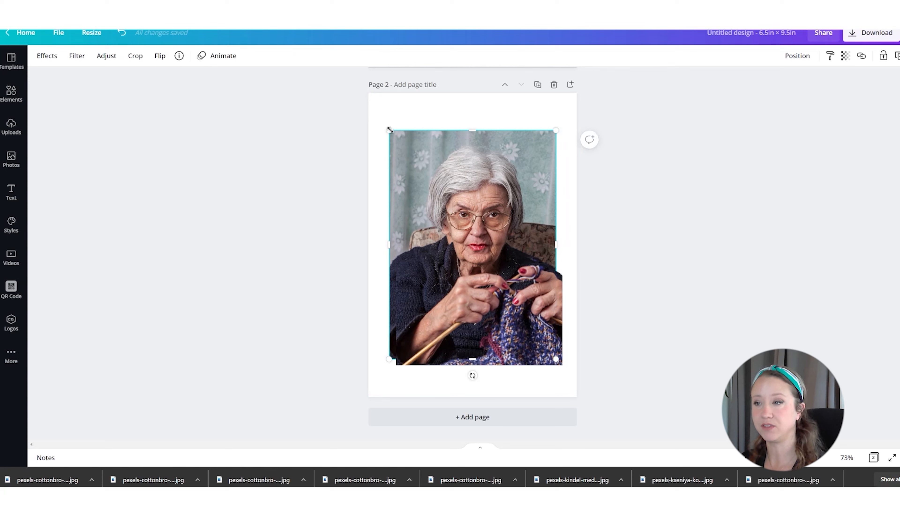
left_click_drag(391, 130, 362, 92)
left_click_drag(556, 359, 587, 396)
Enlarge the cutout copy to about 7.6 in wide over the page, and crop its top down to the chin, about 5.2 in high.
left_click(527, 298)
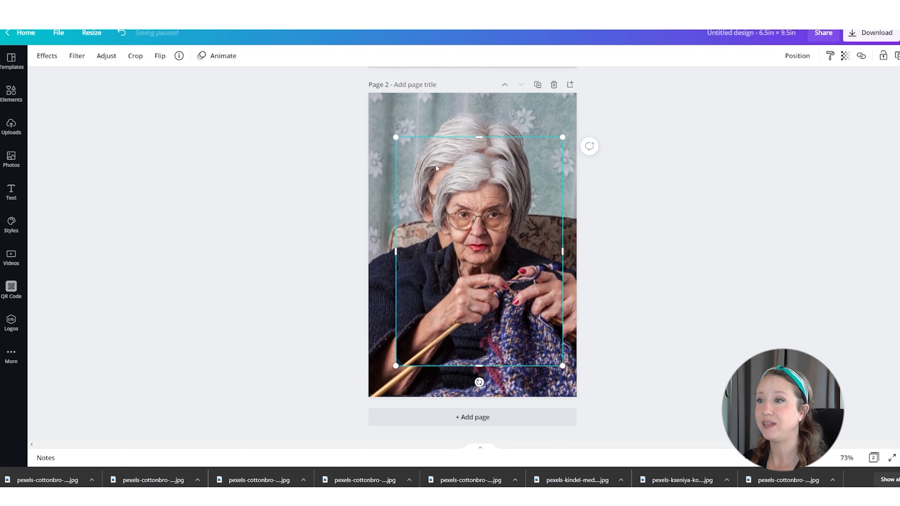
left_click_drag(391, 135, 360, 93)
left_click_drag(563, 368, 594, 411)
left_click_drag(520, 347, 523, 356)
key("ctrl+z")
left_click_drag(473, 79, 473, 251)
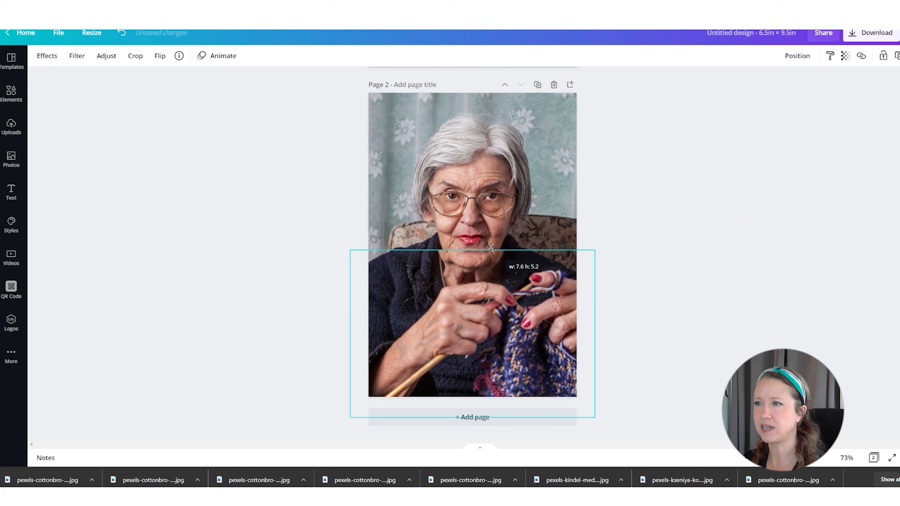
Give the full-page photo behind the cutout the Lavender duotone effect and open the effect's controls.
left_click(479, 125)
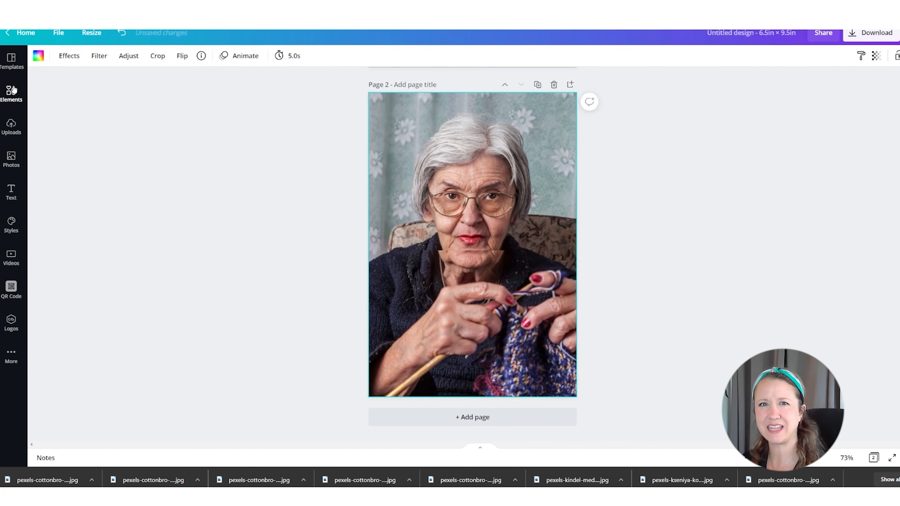
left_click(69, 55)
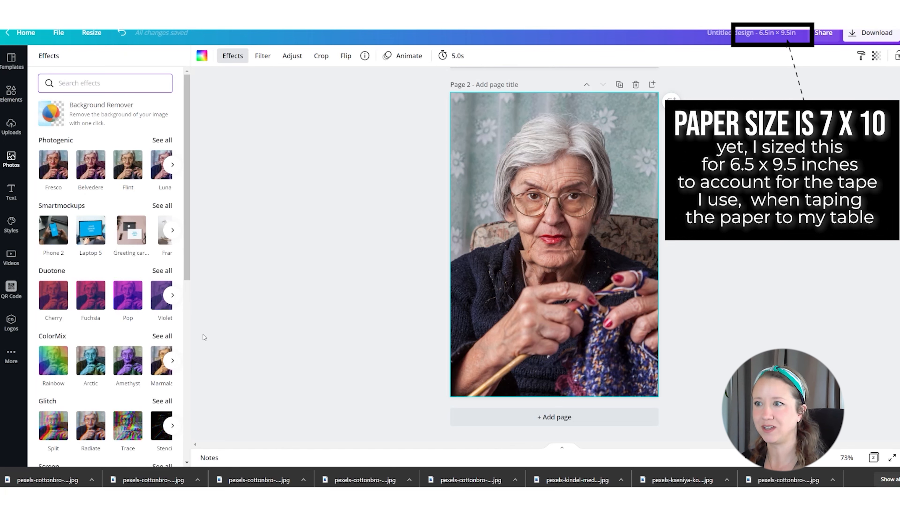
left_click(162, 271)
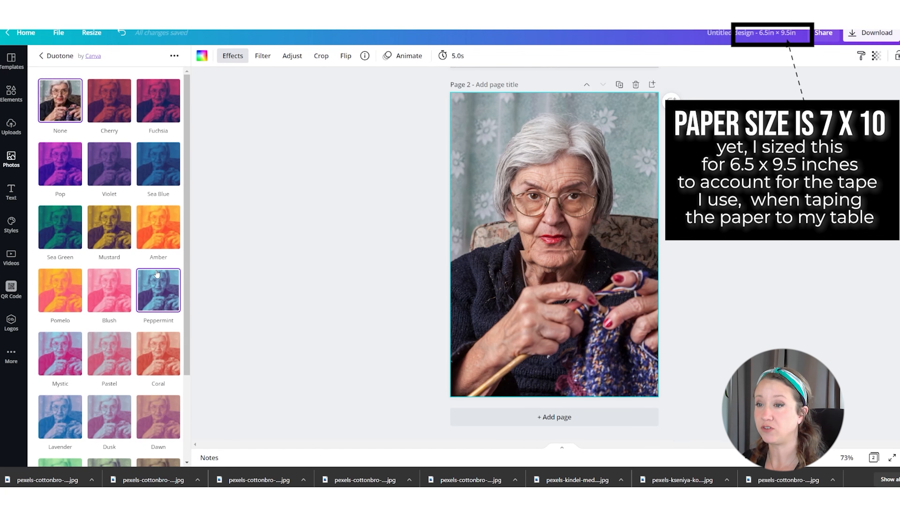
scroll(158, 274, "down", 5)
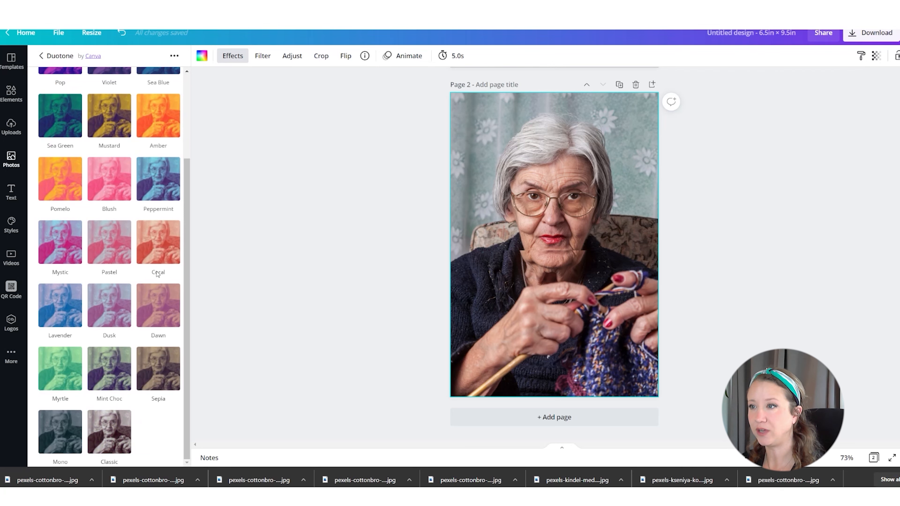
left_click(63, 305)
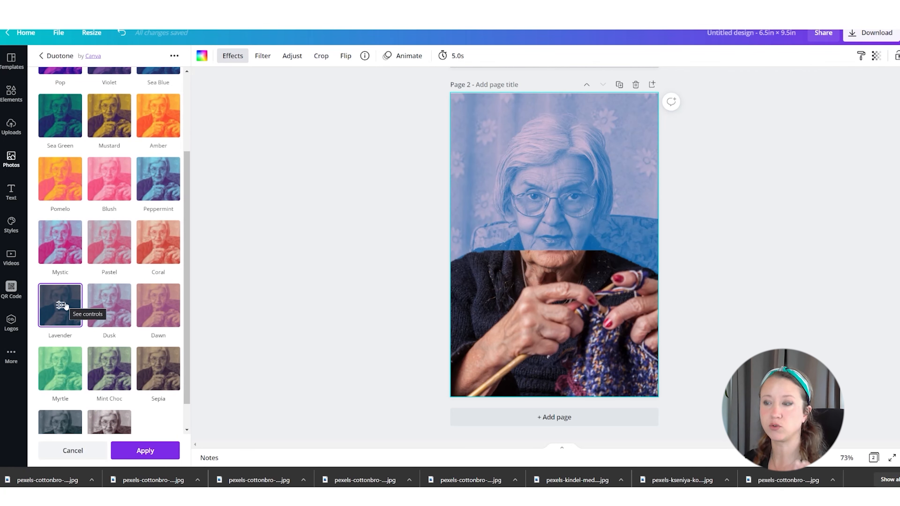
left_click(61, 304)
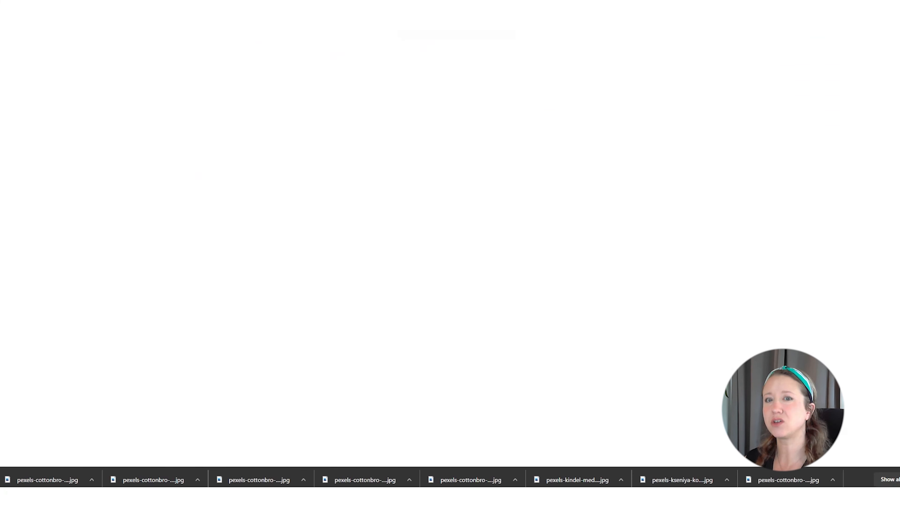
Switch to Instagram and examine colorpalette.cinema's film colour palettes, including the one for Requiem for a Dream.
scroll(666, 269, "down", 5)
scroll(663, 284, "down", 5)
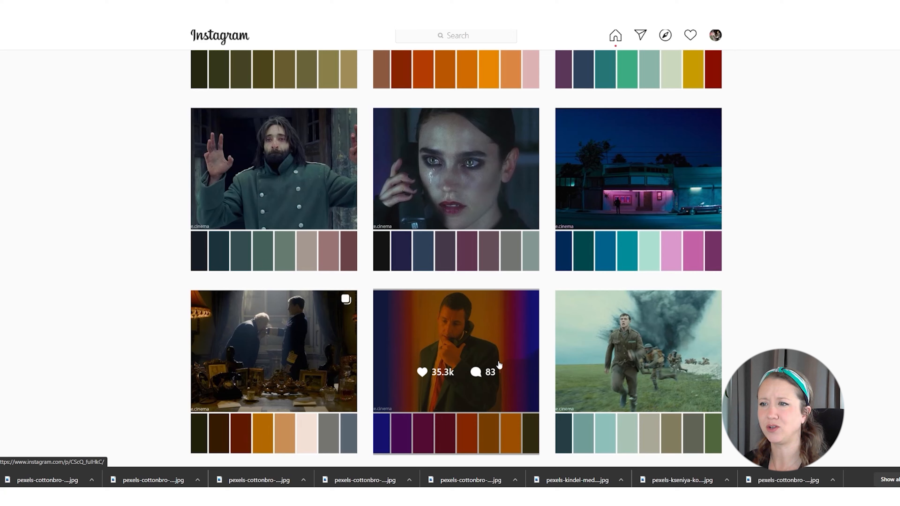
scroll(499, 365, "down", 2)
scroll(496, 360, "up", 4)
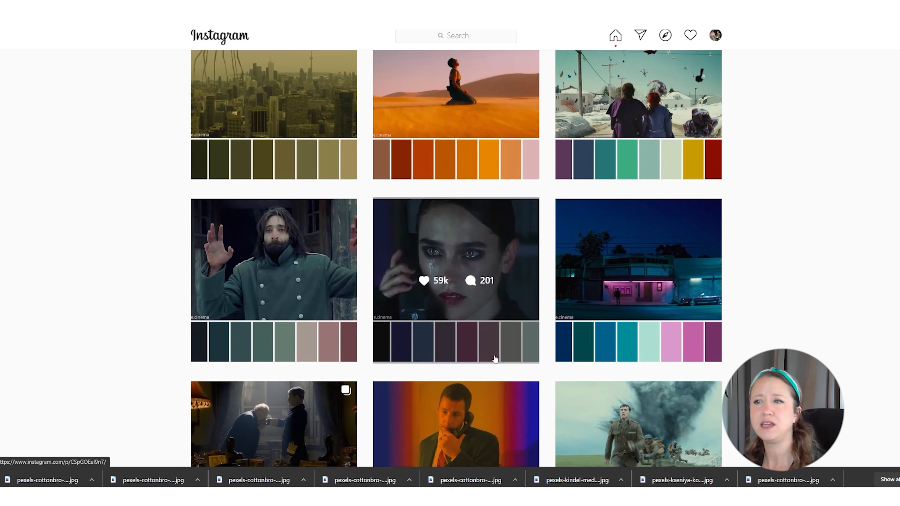
left_click(494, 358)
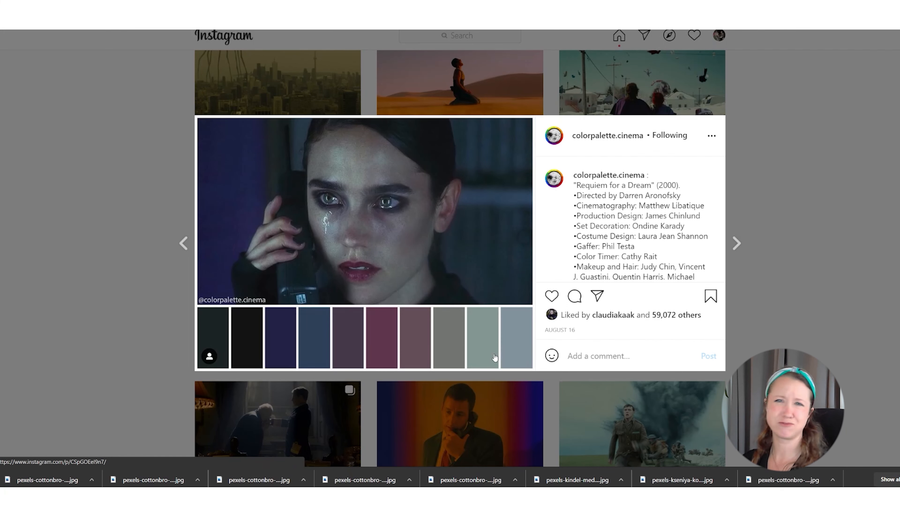
left_click(818, 287)
scroll(772, 323, "down", 5)
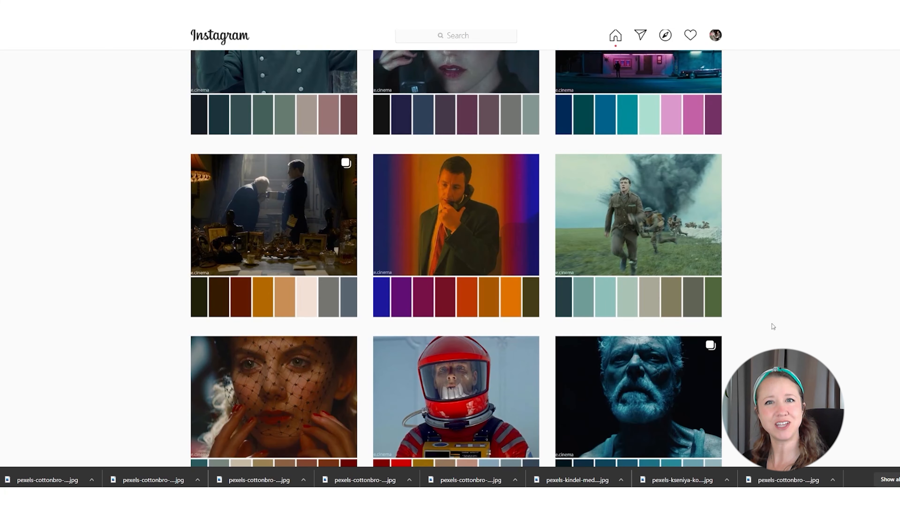
scroll(771, 324, "down", 4)
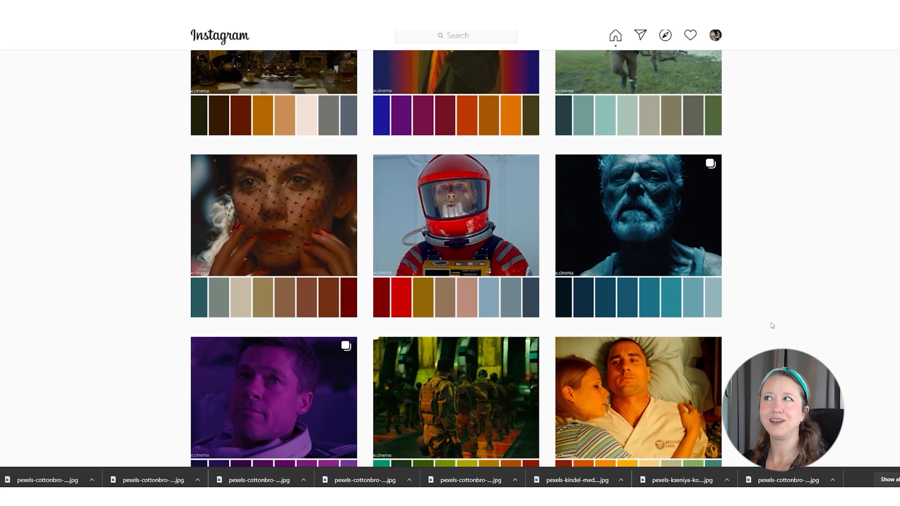
scroll(773, 326, "down", 20)
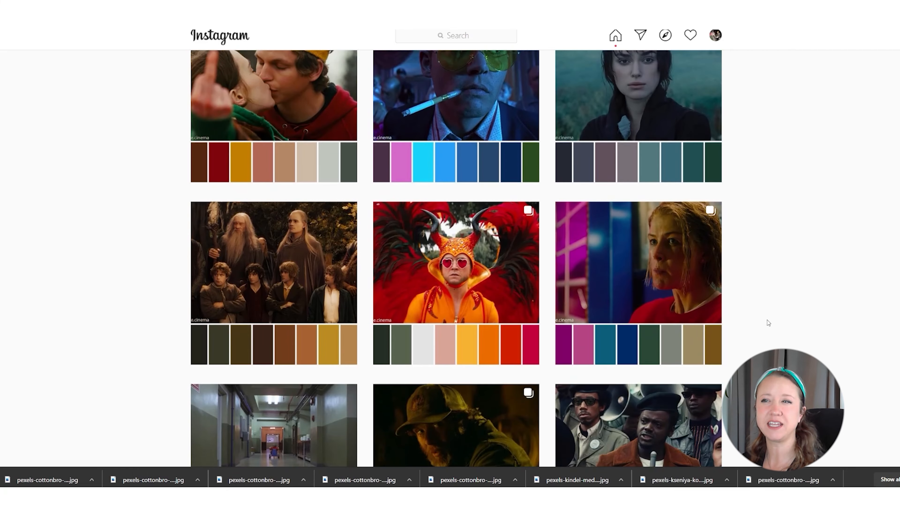
scroll(766, 320, "down", 12)
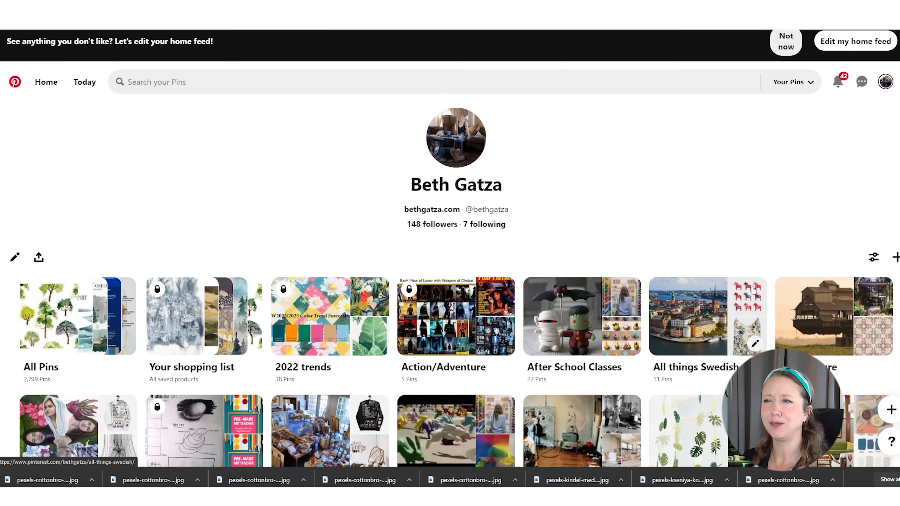
Switch to Pinterest, search the saved pins for "horror" and open the Horror Thriller board.
scroll(754, 290, "down", 20)
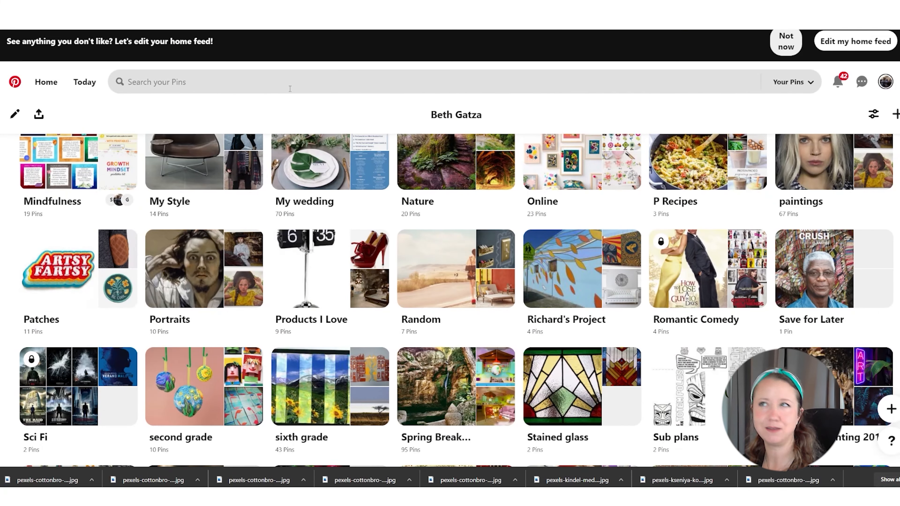
left_click(290, 88)
type("horror")
key("Return")
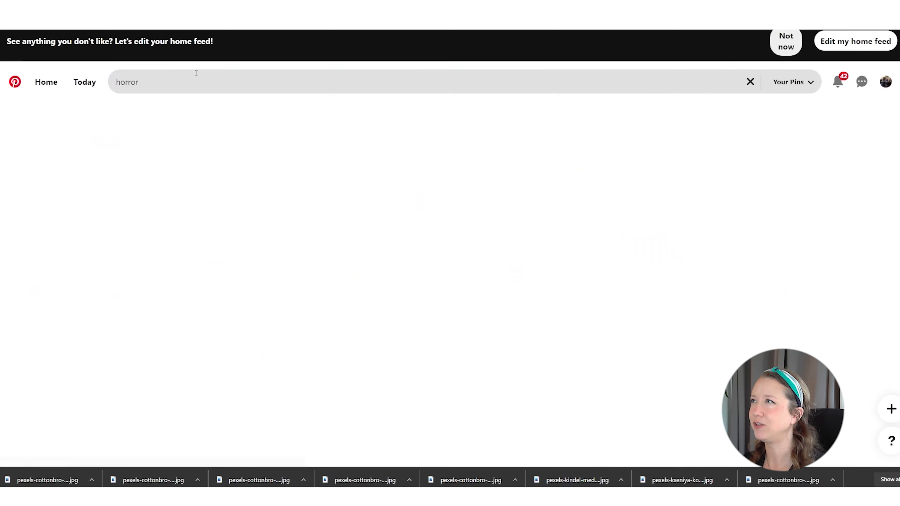
scroll(626, 237, "down", 5)
scroll(672, 209, "up", 5)
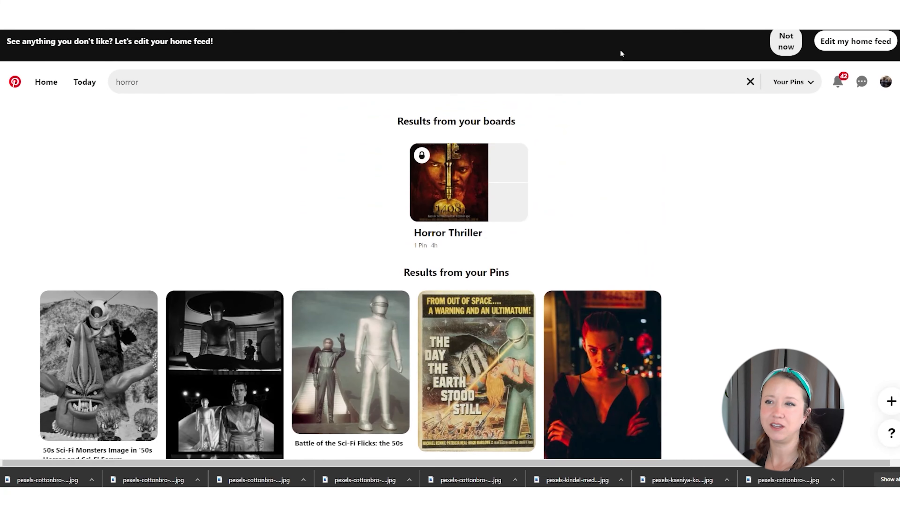
left_click(448, 183)
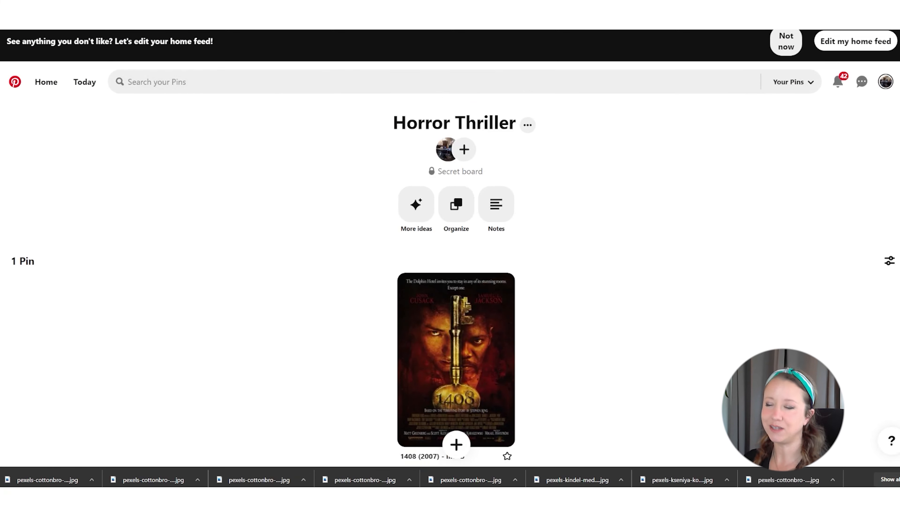
Search all of Pinterest for "horror film posters" and examine the poster results.
left_click(208, 36)
type("horror fi")
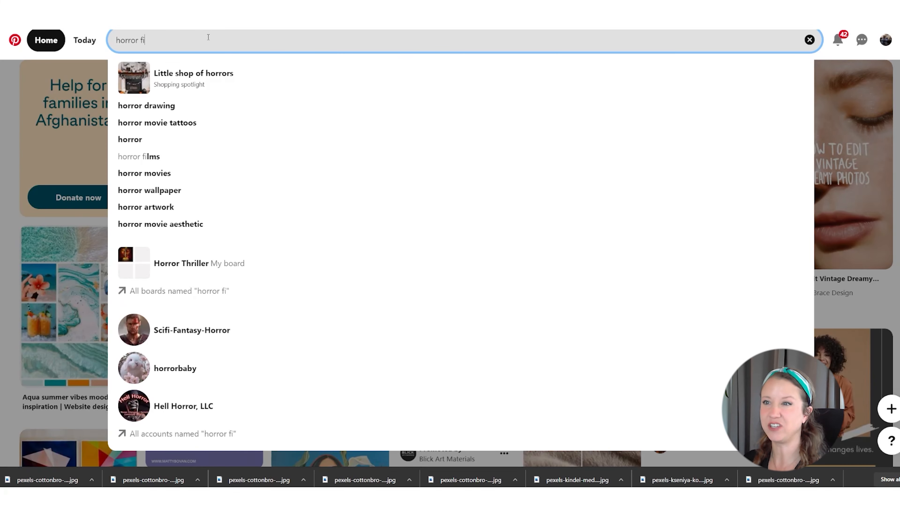
type("lm posters")
key("Return")
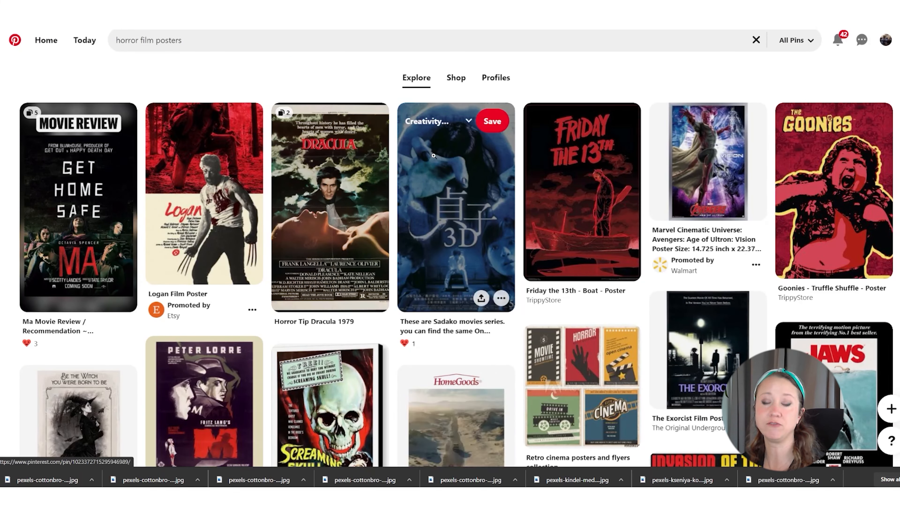
scroll(433, 154, "down", 5)
scroll(433, 154, "down", 15)
Search Pinterest for "scary movie poster cliche" and examine the compositions and colours of the posters found.
left_click(149, 40)
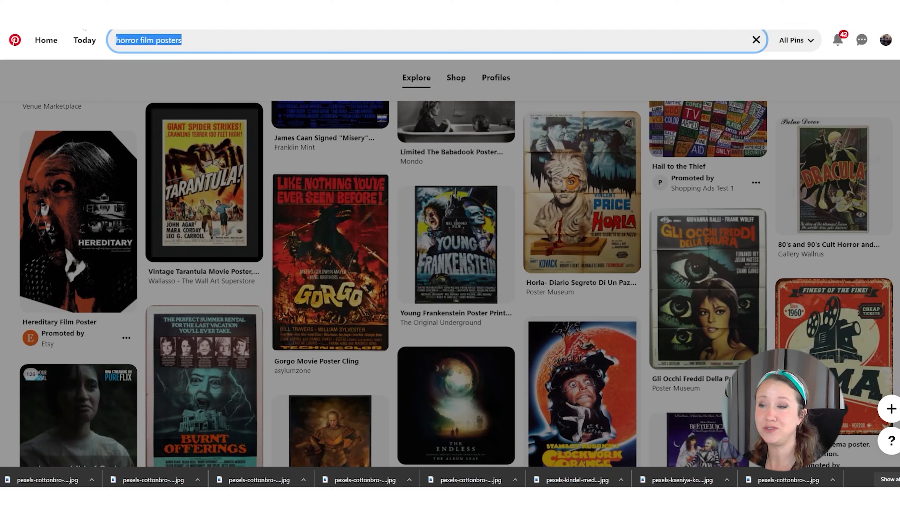
type("scary movie poster cliche")
key("Return")
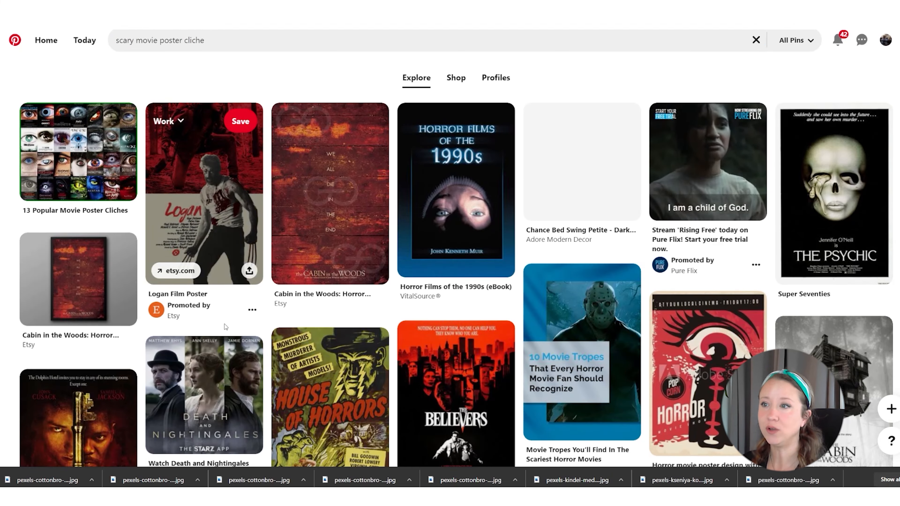
scroll(223, 323, "down", 8)
scroll(224, 323, "down", 5)
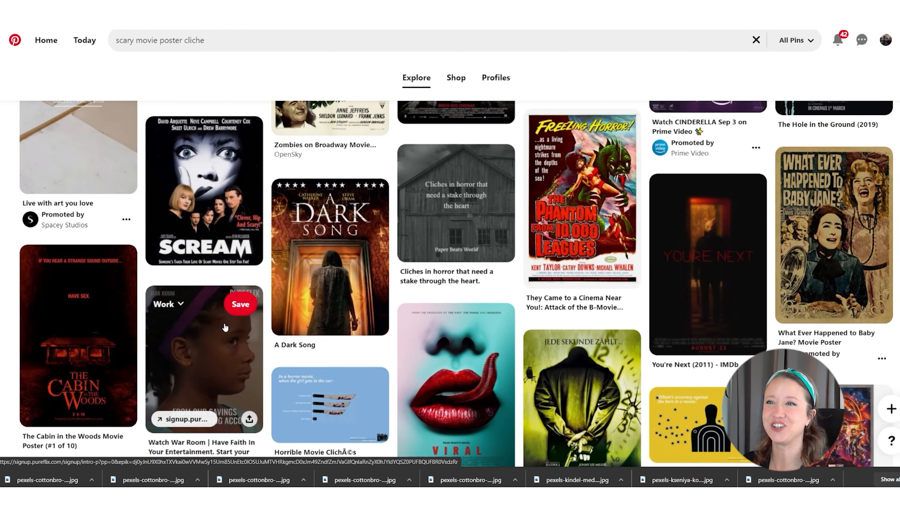
scroll(224, 324, "down", 10)
scroll(223, 326, "down", 20)
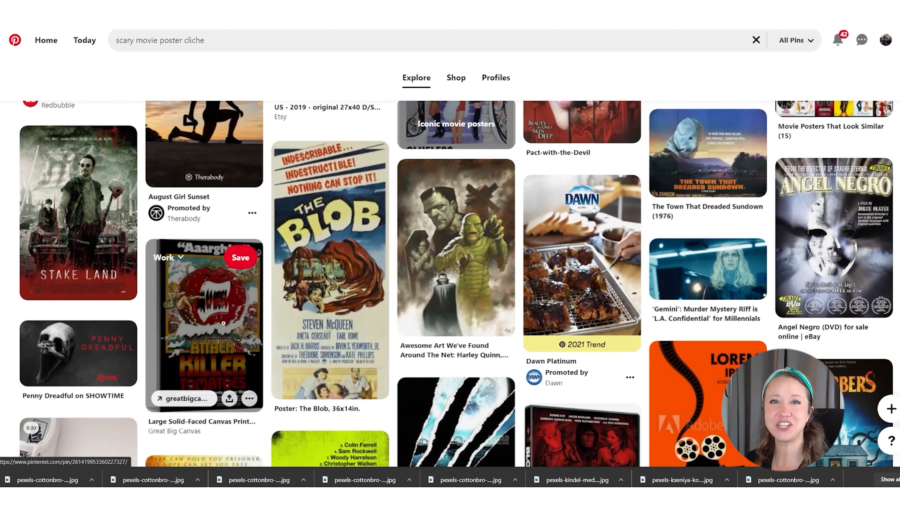
scroll(224, 330, "down", 20)
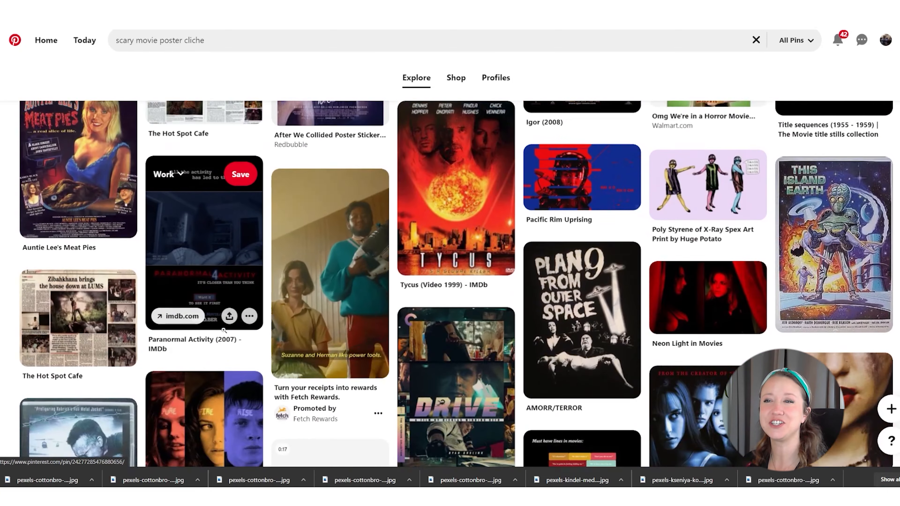
scroll(224, 332, "down", 20)
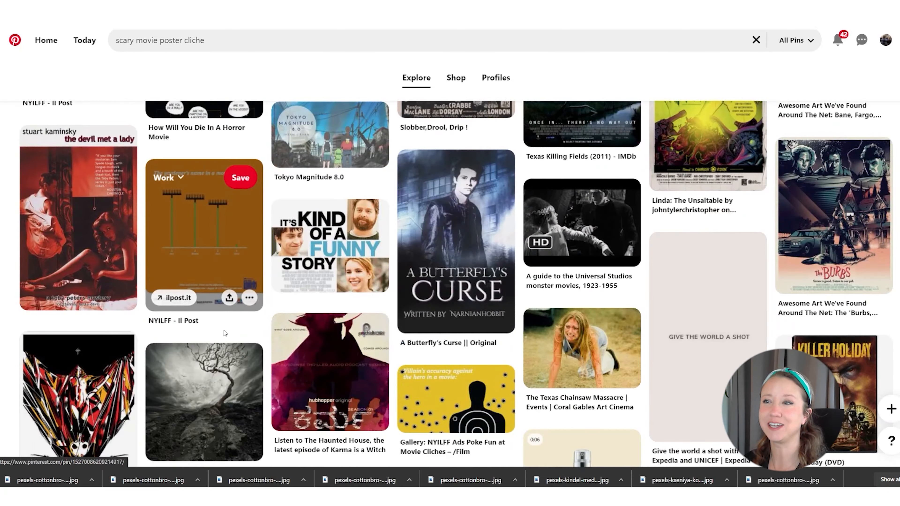
scroll(223, 331, "down", 20)
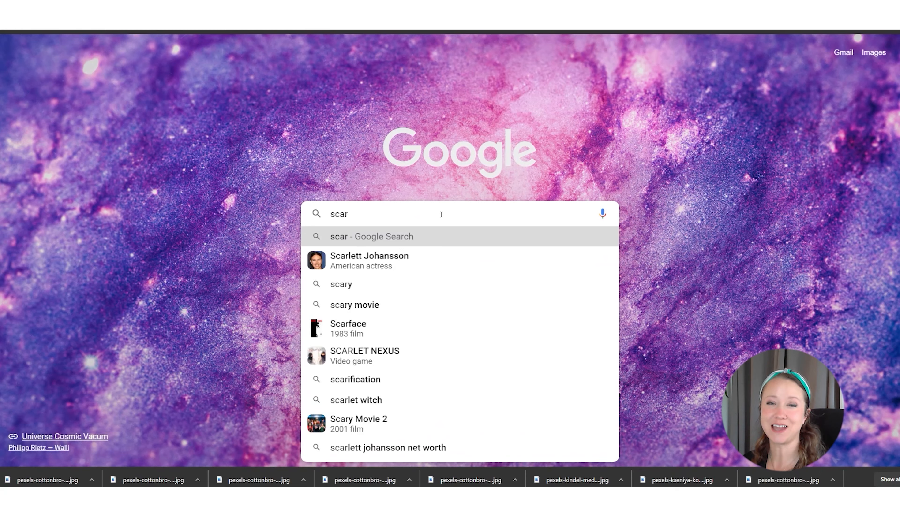
Switch to Google, search for images of "scary movie poster cliche" and examine The Abandoned, the 18 movie poster cliches collage and The Wretched.
type("y movie ")
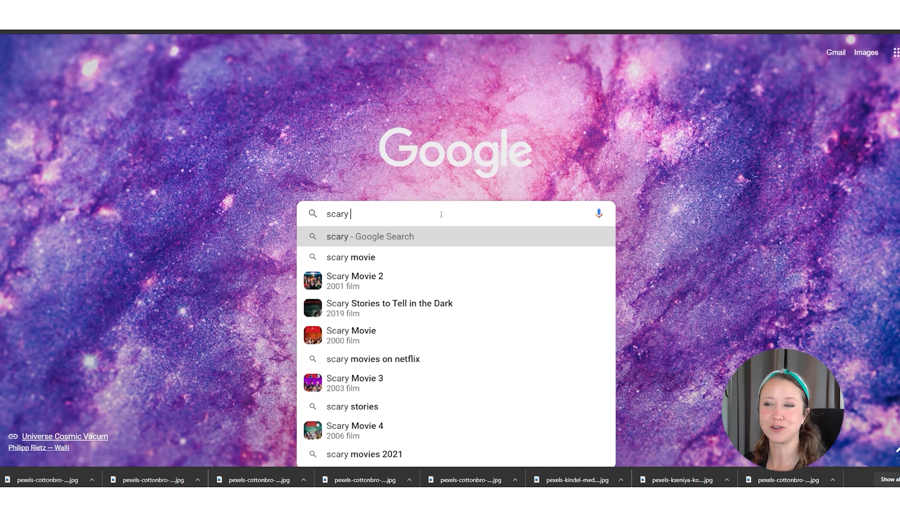
type("poster cliche")
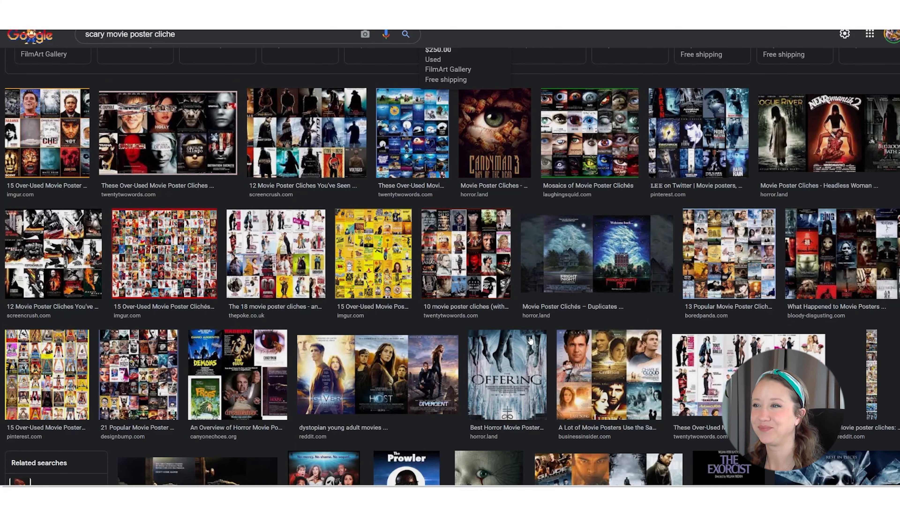
scroll(530, 338, "down", 6)
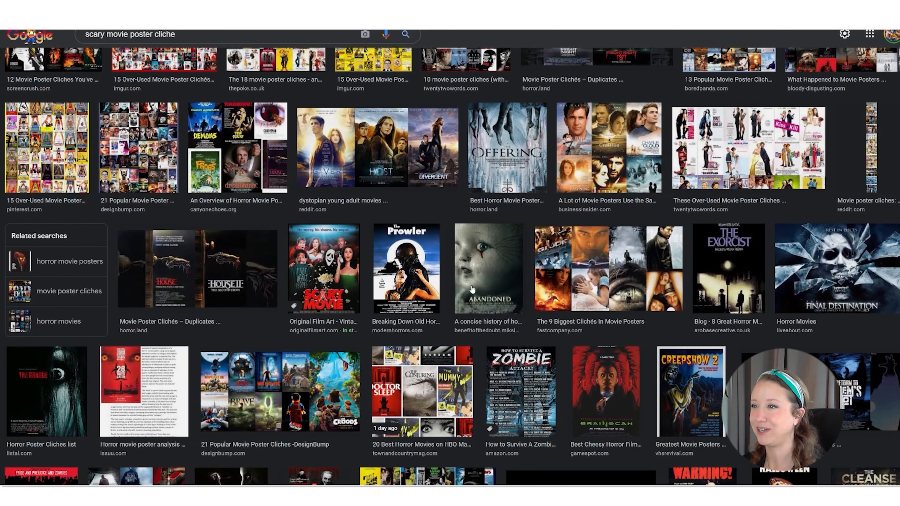
left_click(506, 322)
scroll(266, 347, "down", 5)
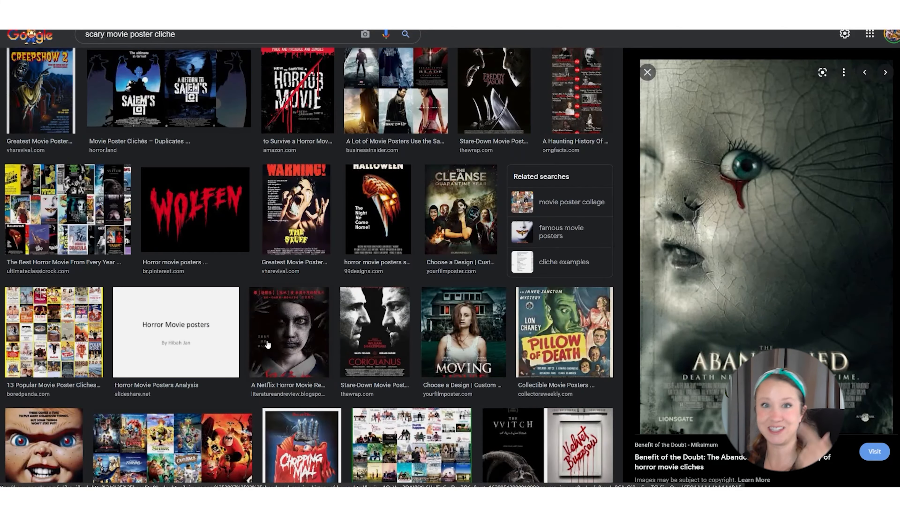
scroll(267, 344, "down", 20)
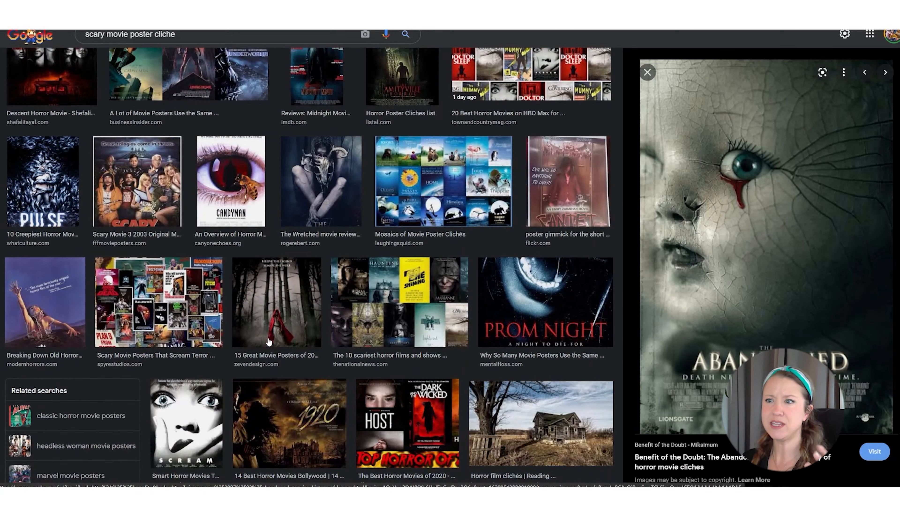
scroll(268, 342, "down", 10)
left_click(403, 306)
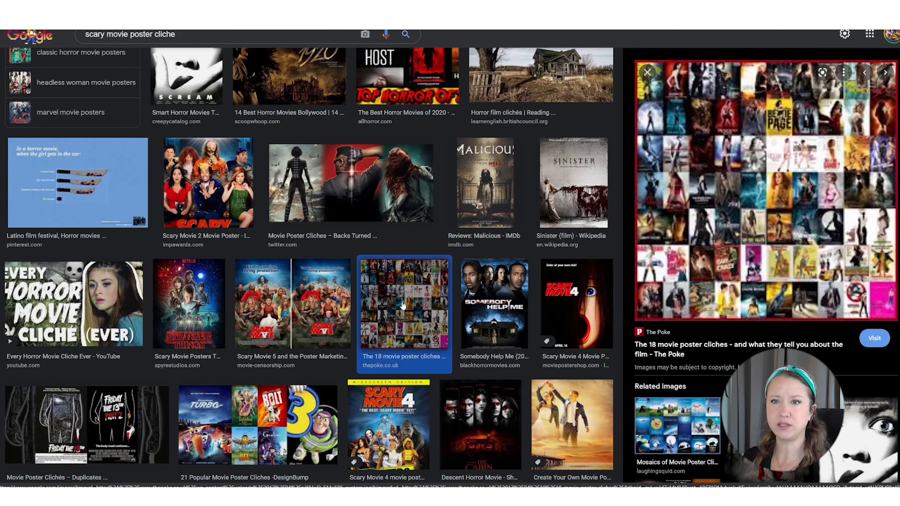
scroll(403, 308, "down", 10)
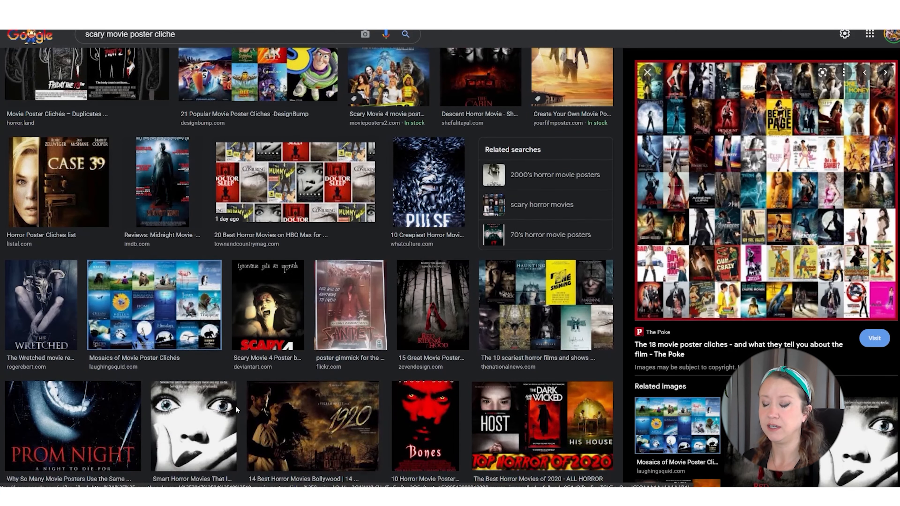
left_click(42, 299)
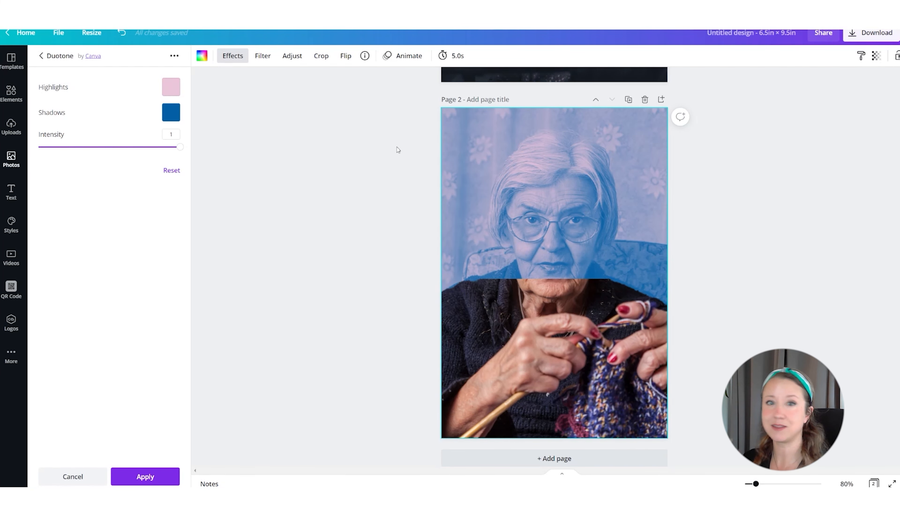
Switch back to Canva, cancel the full-page photo's Lavender duotone and try the ColorMix Arctic effect on it.
left_click(68, 477)
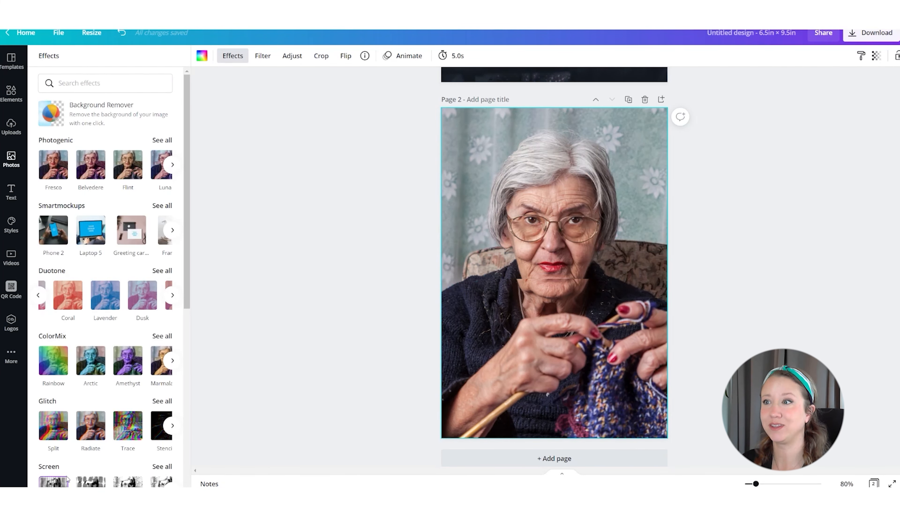
left_click(88, 364)
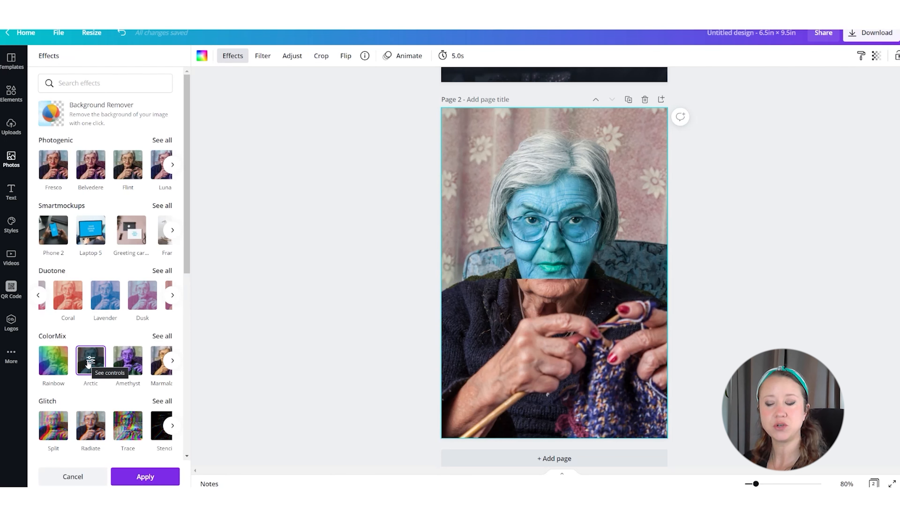
left_click(88, 365)
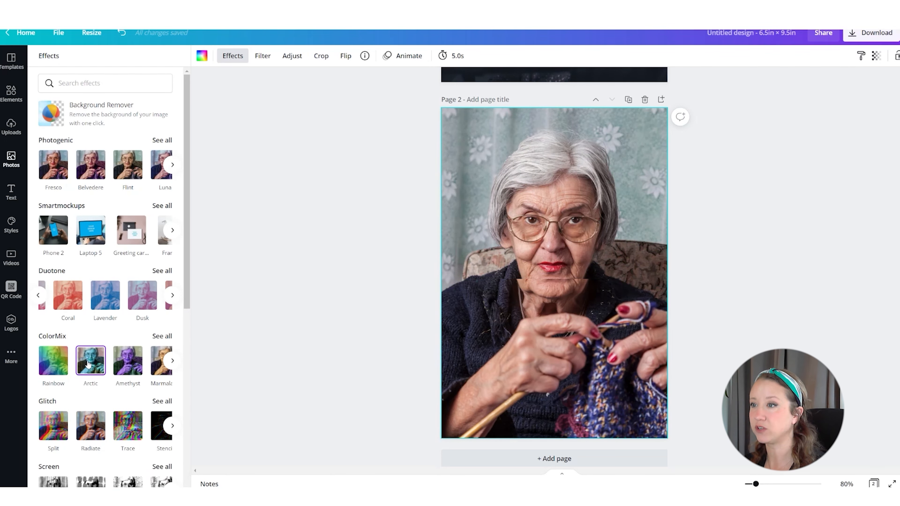
Try the Glitch effect Radiate on the full-page photo and discard it.
left_click(164, 401)
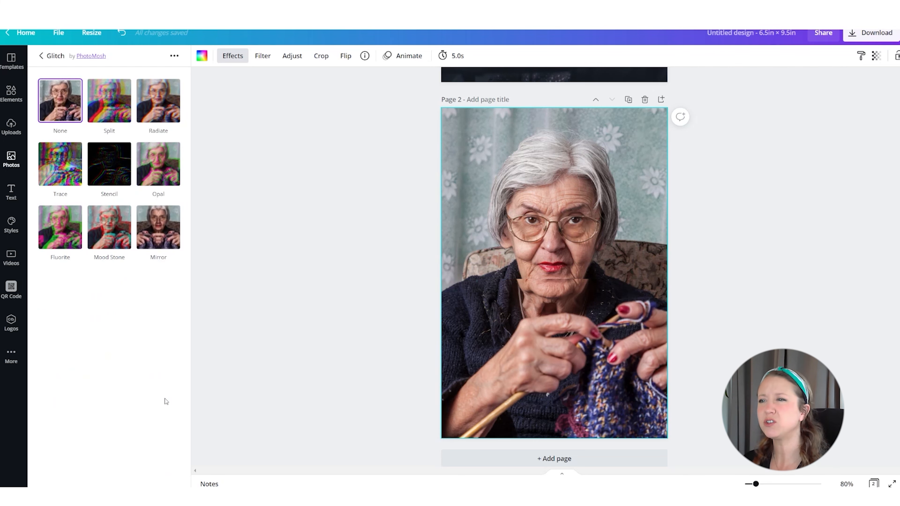
left_click(158, 101)
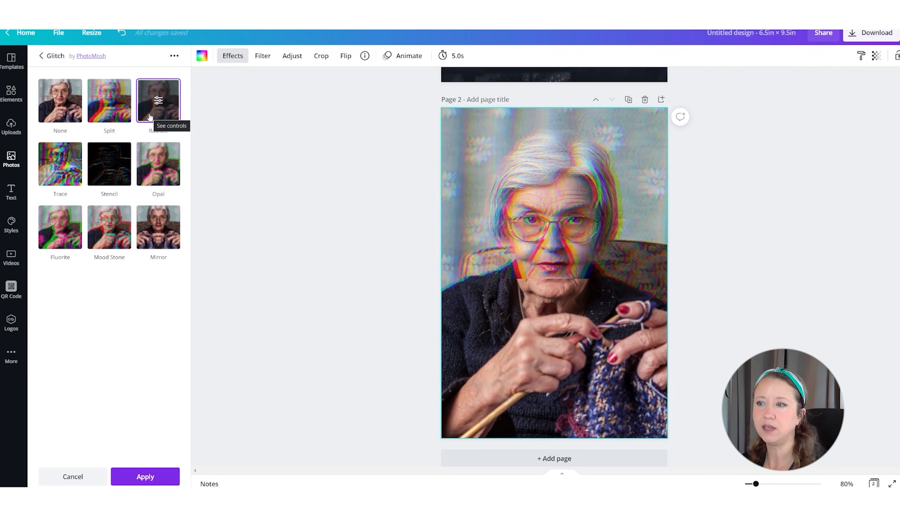
left_click(73, 477)
Try the Slice effect Chipped on the full-page photo with its offset reduced to 0.026, and discard it.
scroll(123, 385, "down", 3)
scroll(123, 384, "down", 3)
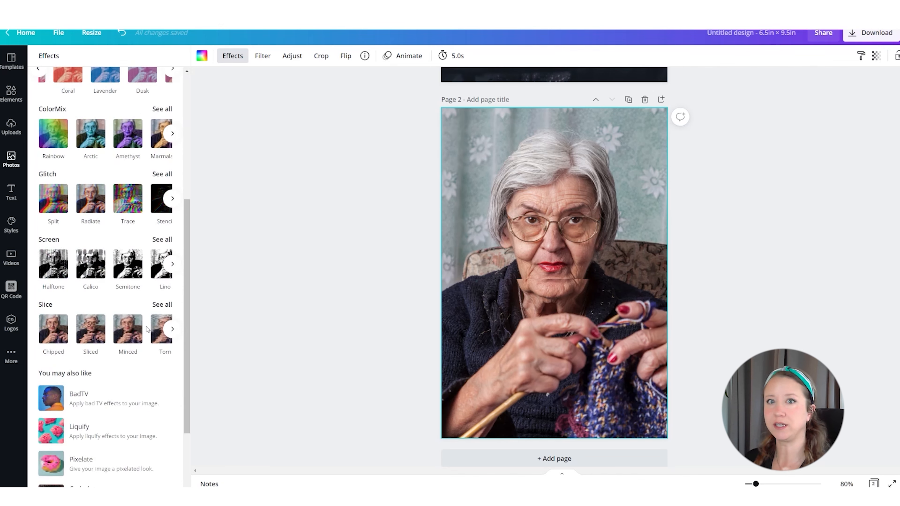
left_click(163, 306)
left_click(109, 101)
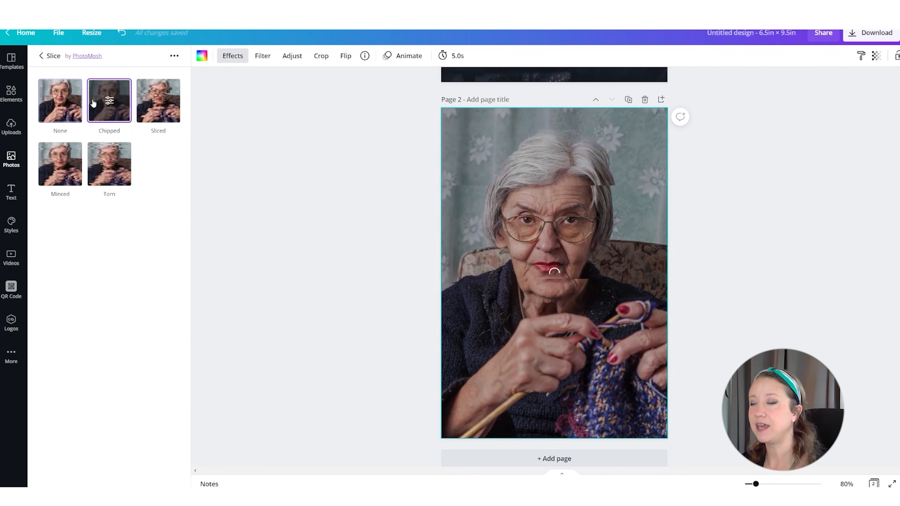
left_click(111, 103)
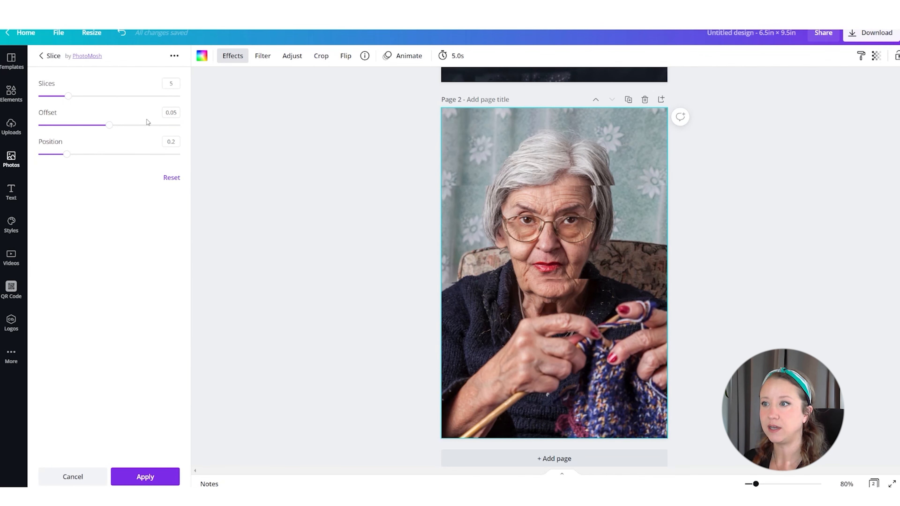
left_click_drag(109, 125, 75, 125)
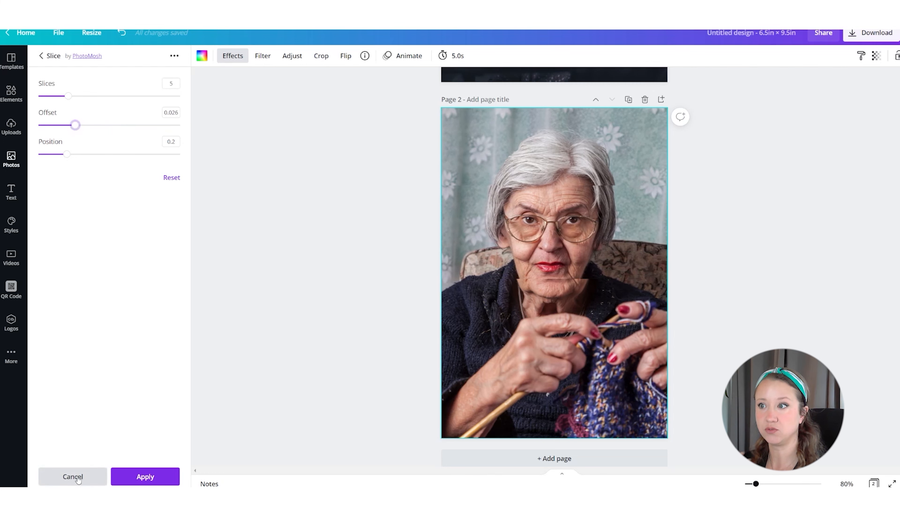
left_click(78, 479)
Apply the Slice effect Torn to the full-page photo and extend the cutout's cropped top edge back up above the woman's head.
left_click(162, 307)
left_click(102, 173)
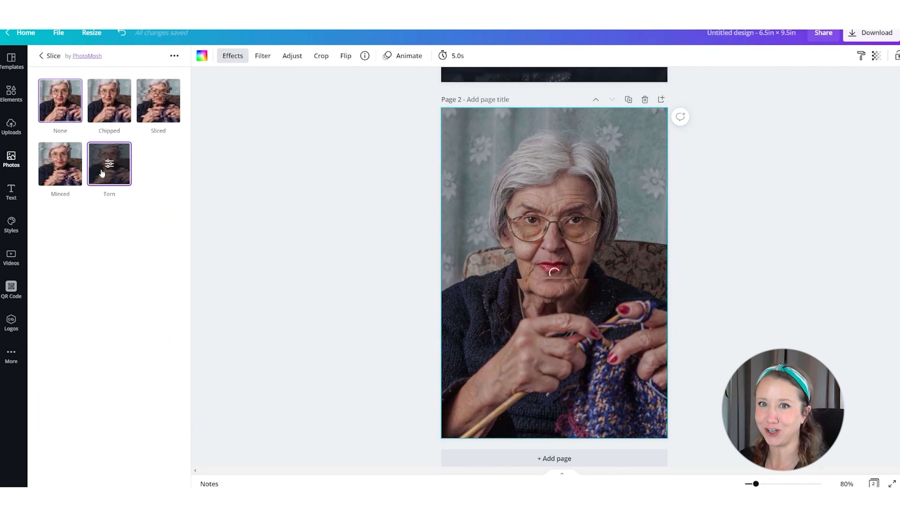
left_click(491, 307)
left_click_drag(554, 280, 560, 120)
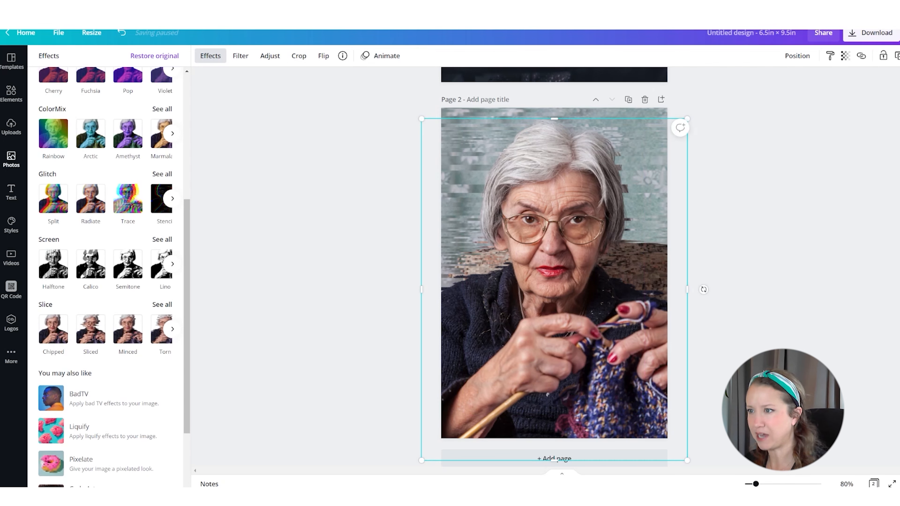
Try the Slice effect Torn on the front cutout, and crop its top down to below the knitting hands.
left_click(159, 305)
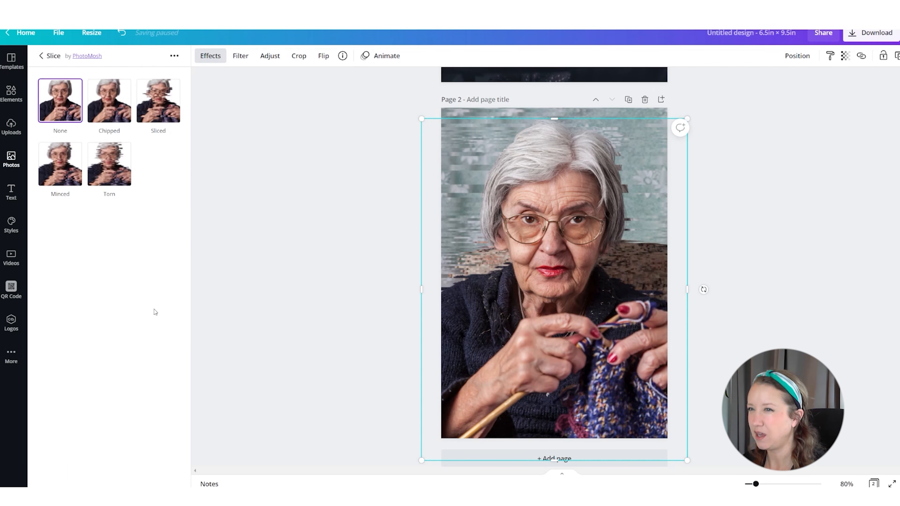
left_click(104, 174)
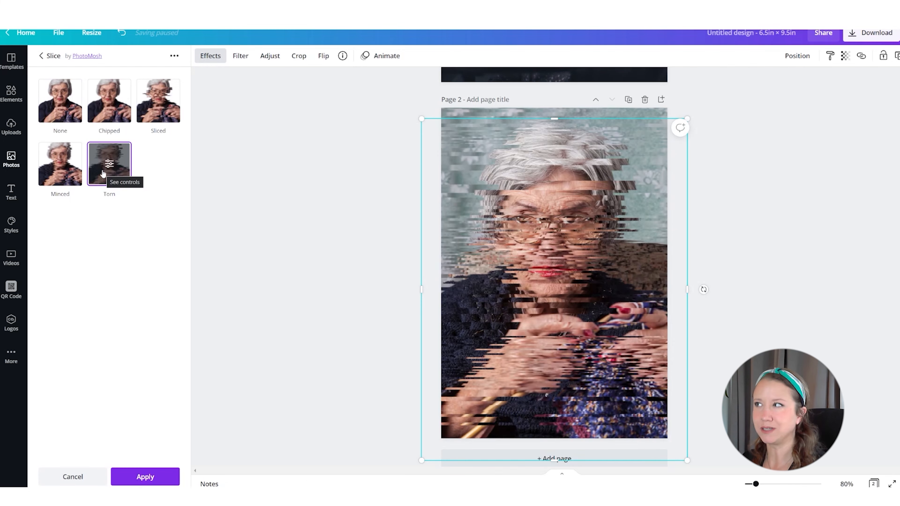
left_click(145, 476)
left_click_drag(554, 120, 602, 384)
left_click(587, 254)
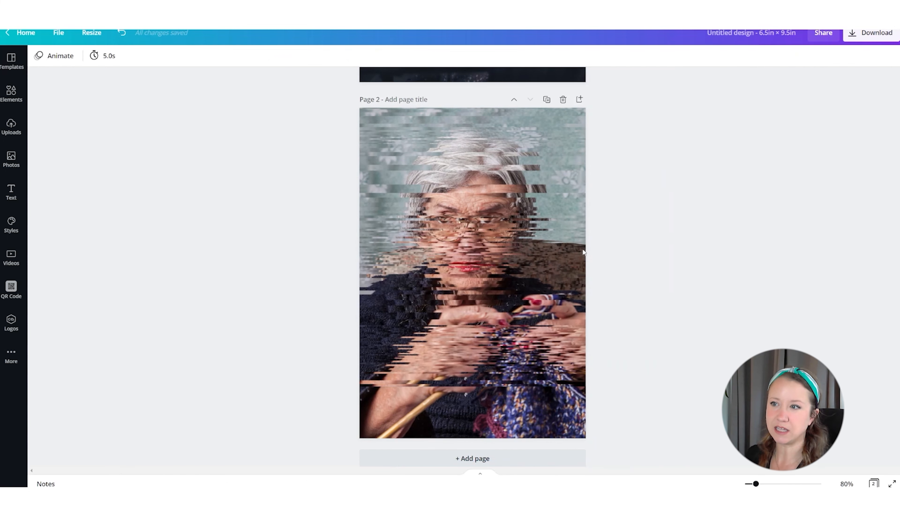
Apply the Drama filter to the torn background photo and, at intensity 19, to the cutout, consulting the Google poster images for reference.
left_click(97, 56)
left_click(90, 271)
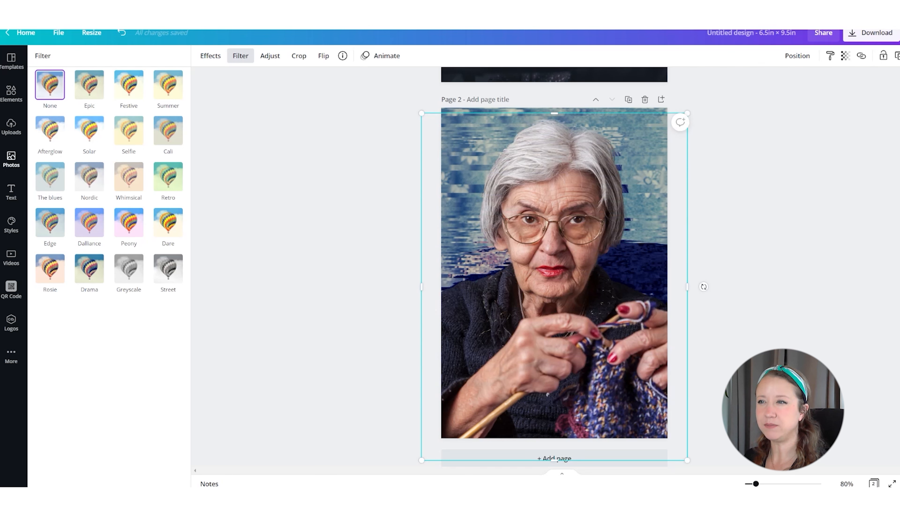
left_click_drag(114, 309, 87, 317)
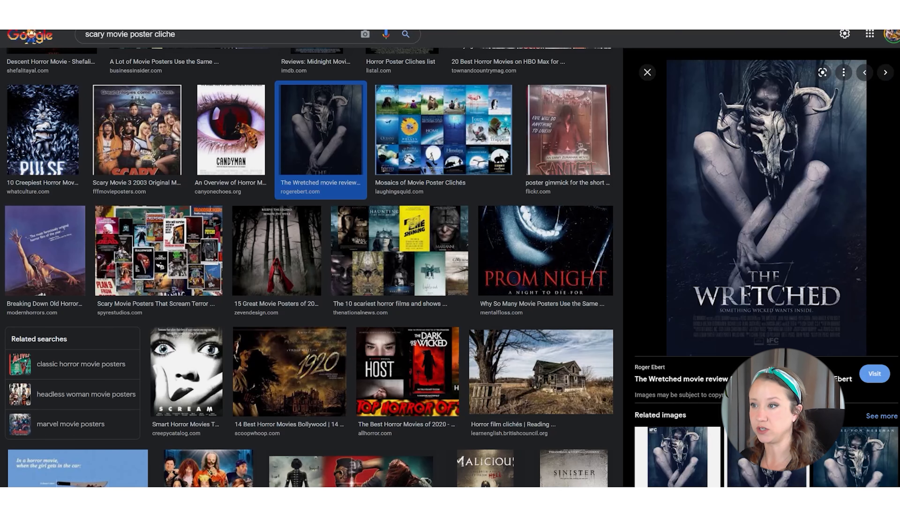
scroll(308, 266, "down", 8)
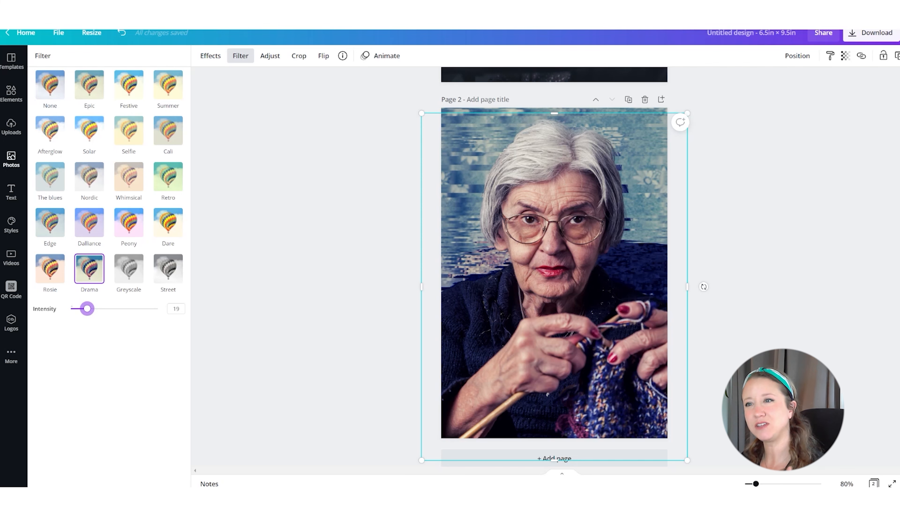
left_click(714, 231)
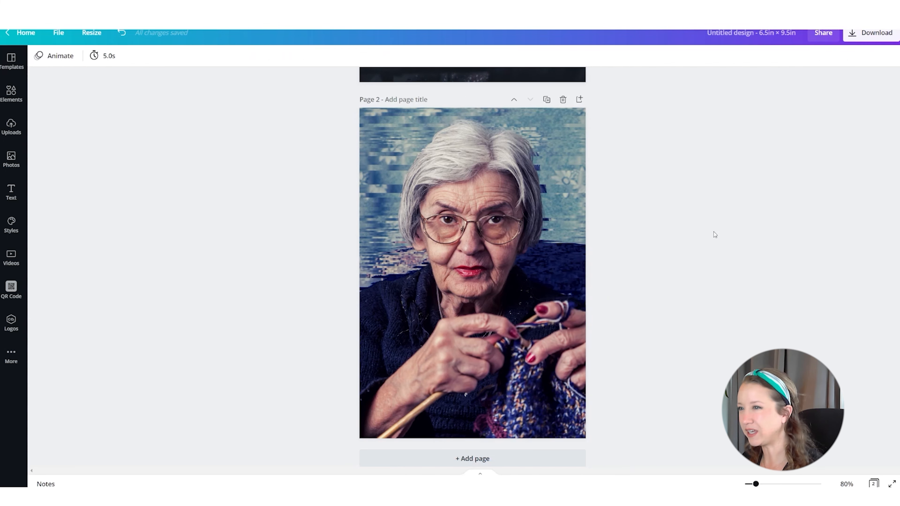
Undo the Drama filters and the Torn slice effect on page 2, and duplicate that page.
key("ctrl+z")
key("ctrl+z")
key("ctrl+z")
key("ctrl+z")
left_click(546, 100)
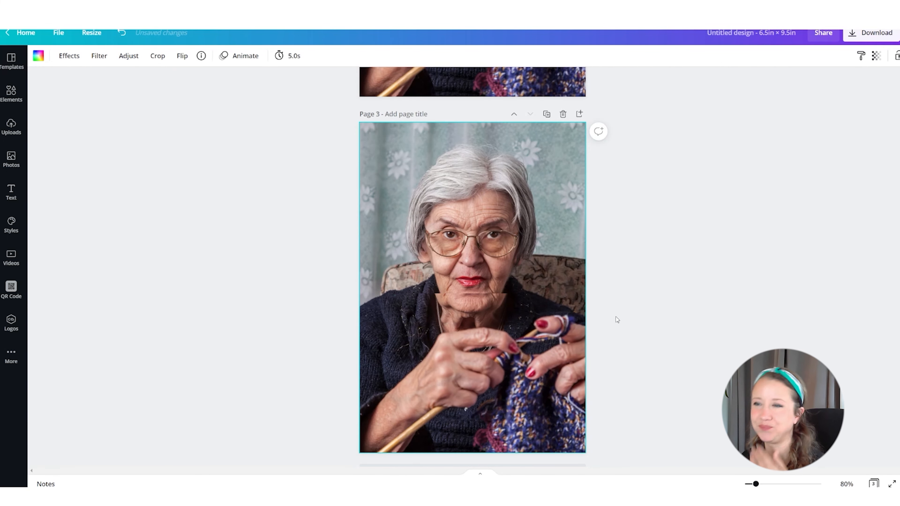
scroll(616, 313, "up", 11)
scroll(616, 317, "down", 3)
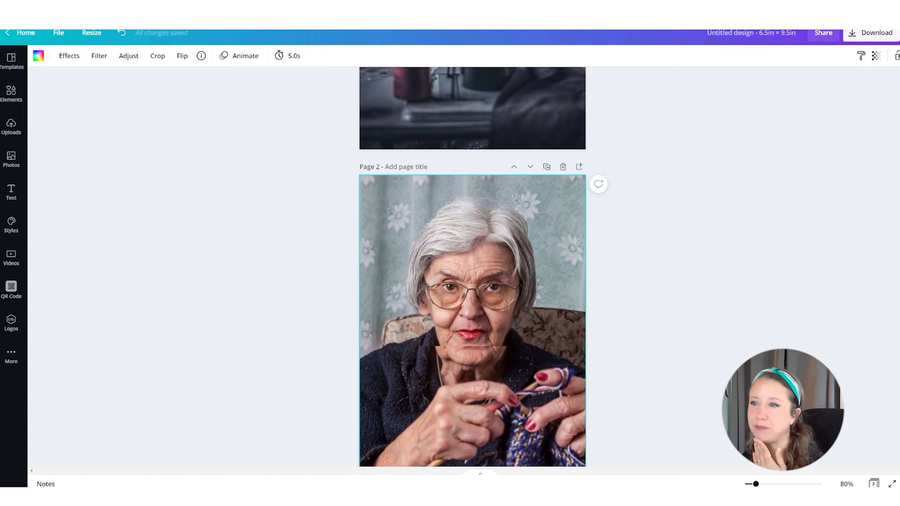
Try the Screen effects Drill and Crosshatch on page 2's full-page background photo and choose Corduroy.
left_click(69, 55)
scroll(94, 324, "down", 3)
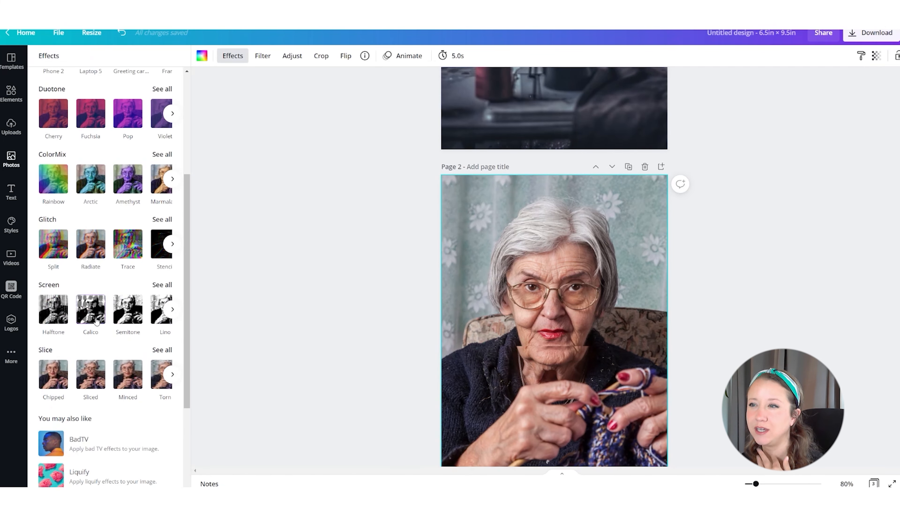
left_click(161, 286)
left_click(148, 172)
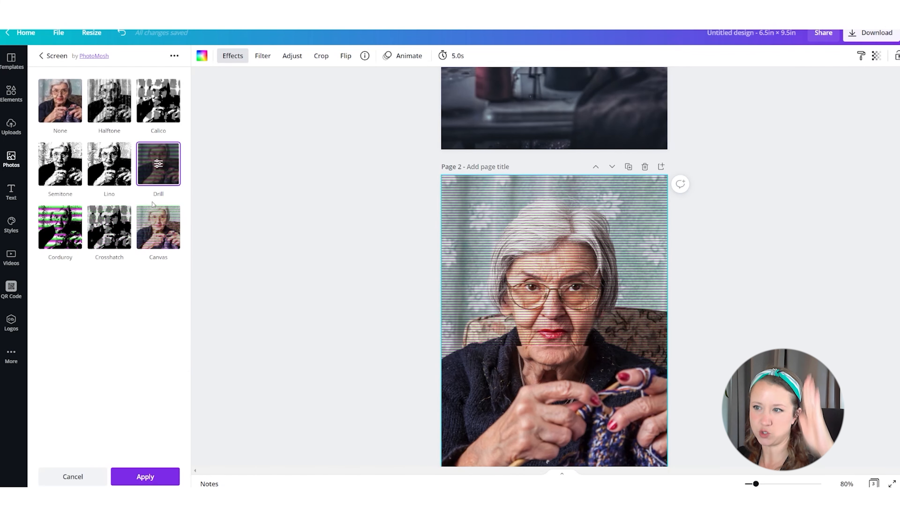
left_click(113, 227)
left_click(64, 226)
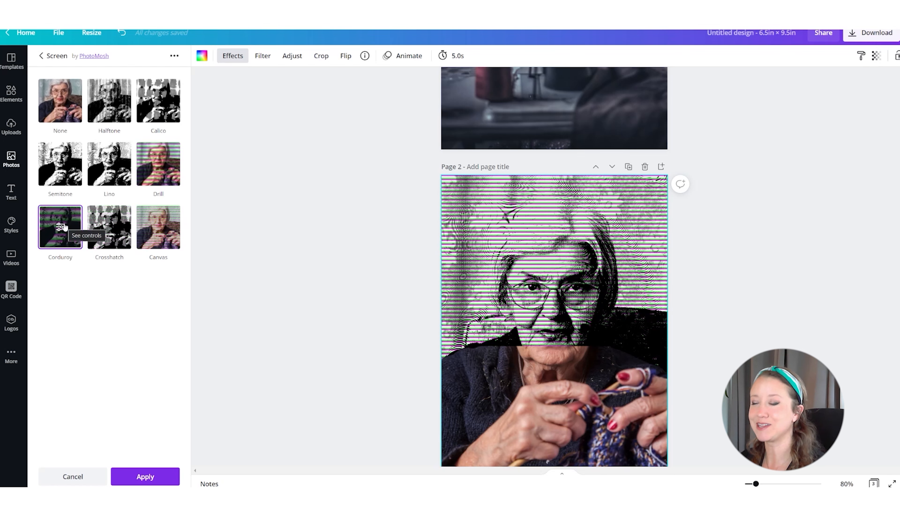
Set the Corduroy effect's linocut scale to 1.71, scanline count to 1 and number of lines to 0.19.
left_click(61, 227)
left_click_drag(107, 189, 52, 189)
left_click_drag(73, 160, 192, 163)
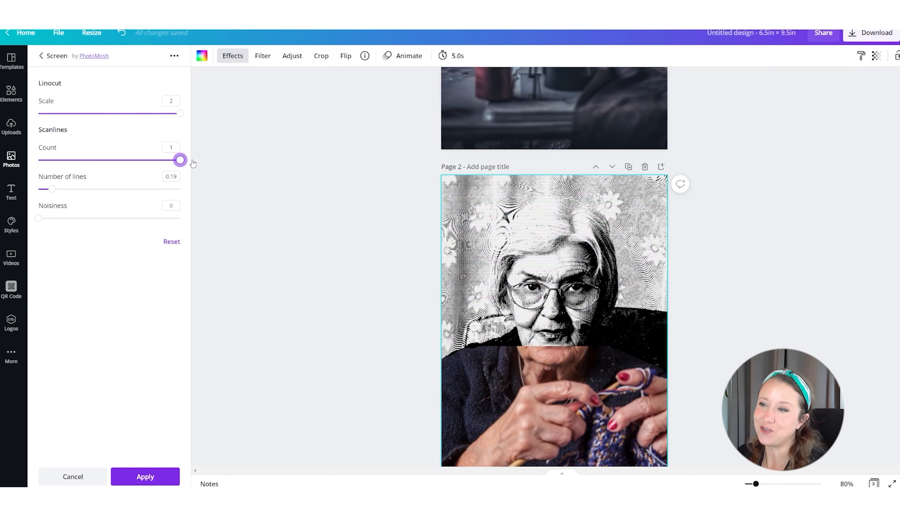
left_click_drag(162, 112, 154, 137)
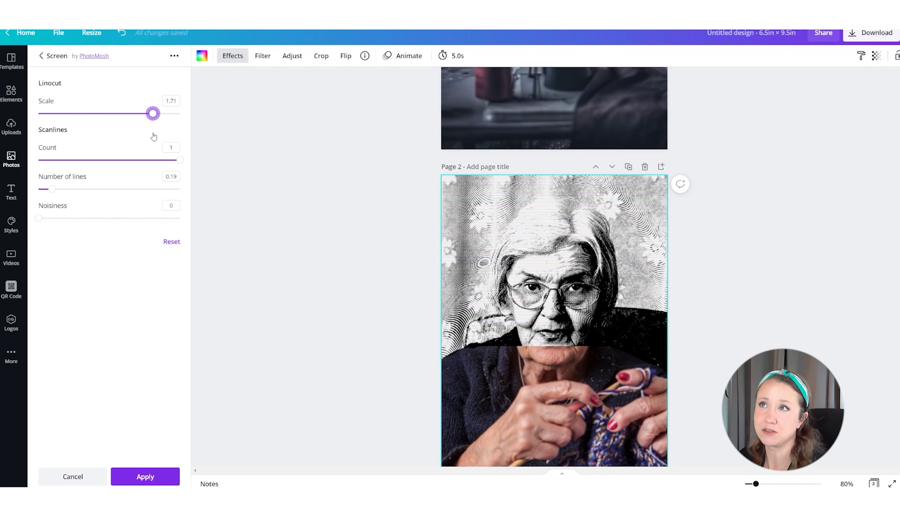
Extend the page 2 cutout's top edge above the woman's head and apply the Screen effect Semitone at scale 1.23.
left_click(514, 393)
left_click_drag(555, 346, 579, 185)
left_click(162, 285)
left_click(59, 168)
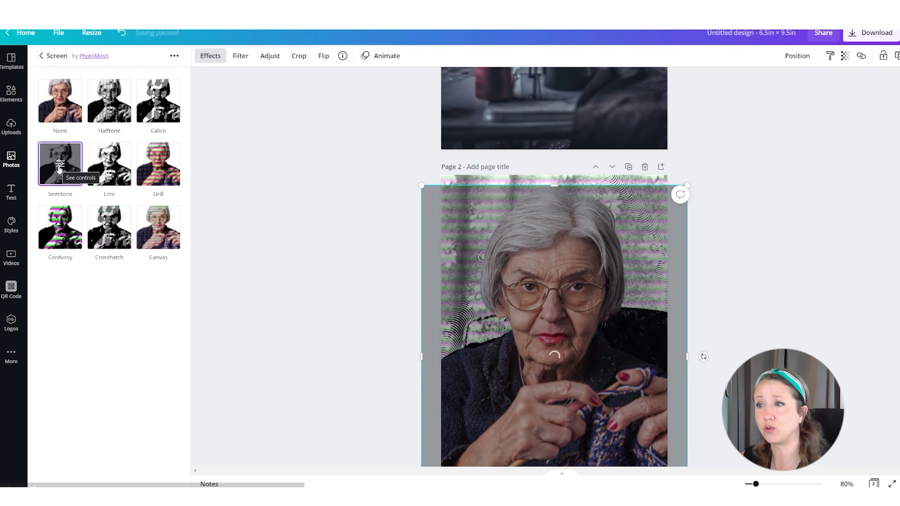
left_click(59, 168)
left_click_drag(136, 113, 107, 114)
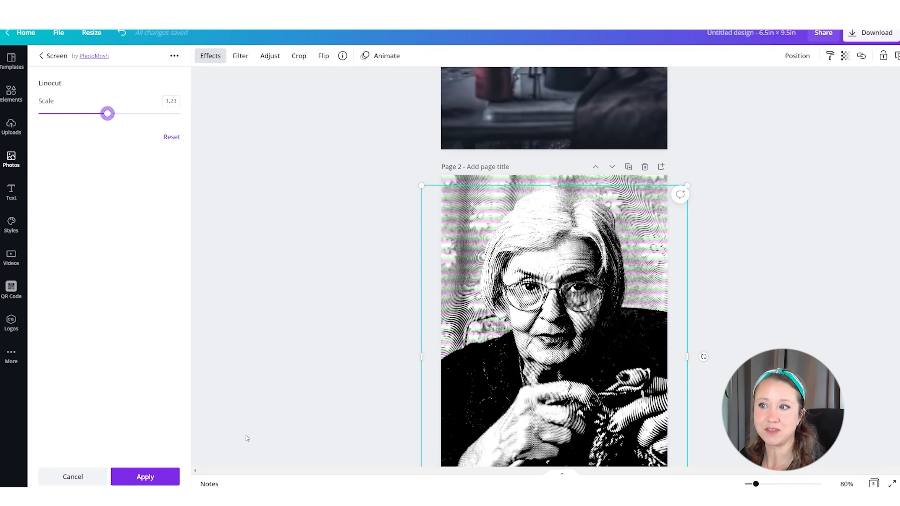
left_click(145, 477)
Add the Duotone effect Pastel to the page 2 cutout.
scroll(106, 248, "up", 3)
left_click(156, 277)
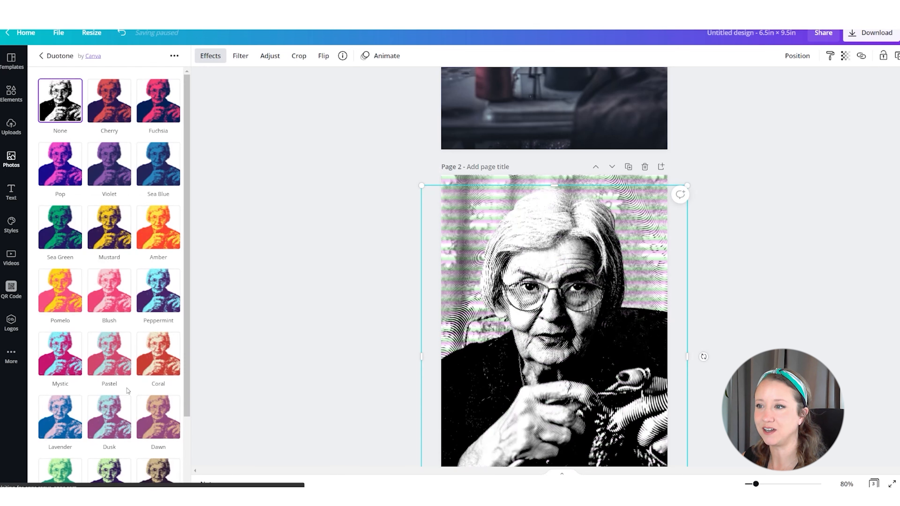
left_click(115, 365)
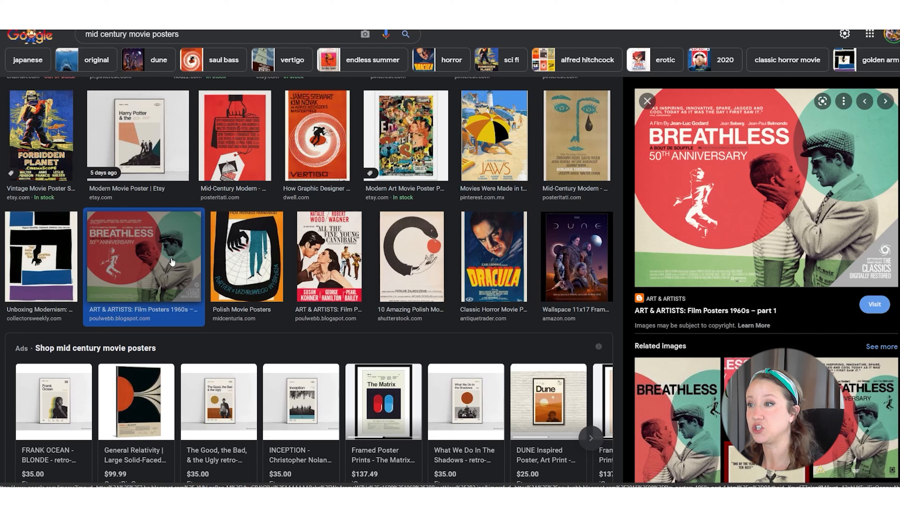
Examine mid century movie posters in the Google image results, previewing designs such as Vertigo and Jaws for colour and style ideas.
left_click(59, 279)
left_click(323, 141)
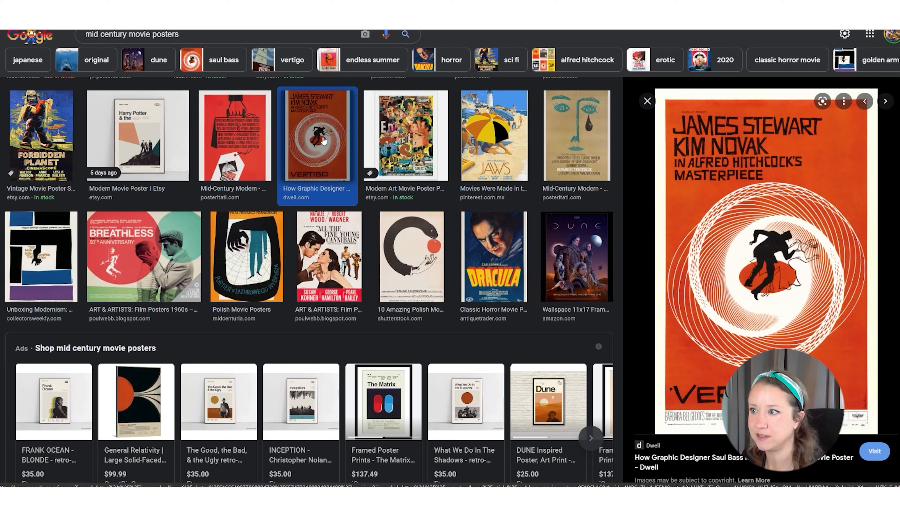
left_click(501, 156)
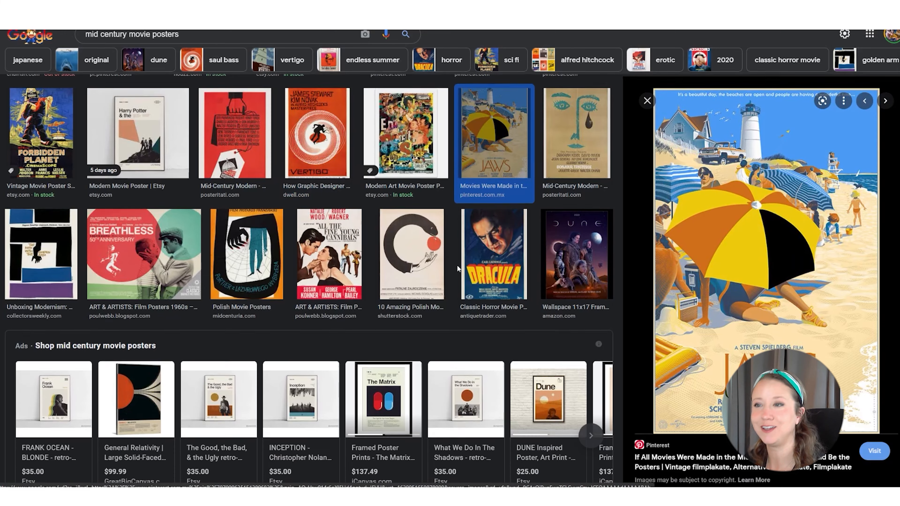
scroll(456, 264, "down", 5)
scroll(458, 265, "up", 5)
scroll(458, 265, "down", 12)
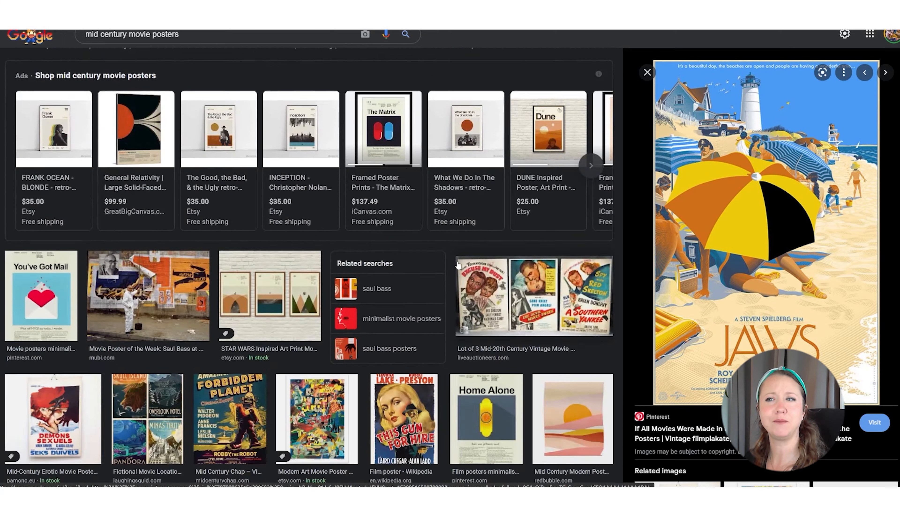
scroll(458, 264, "down", 1)
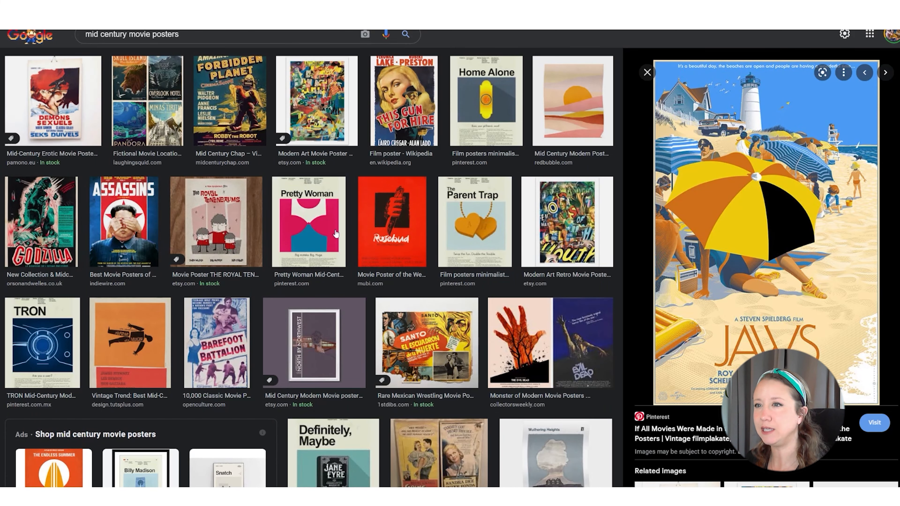
scroll(336, 233, "down", 15)
scroll(338, 222, "down", 5)
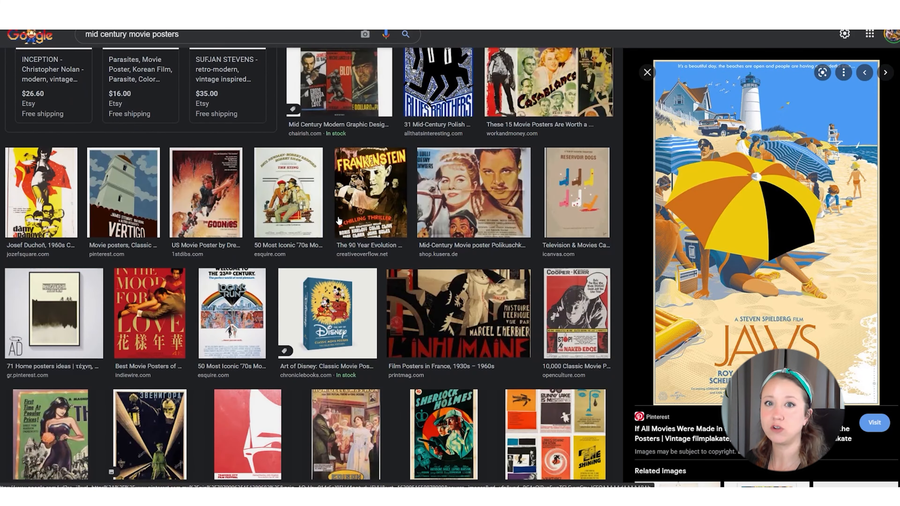
scroll(338, 221, "down", 15)
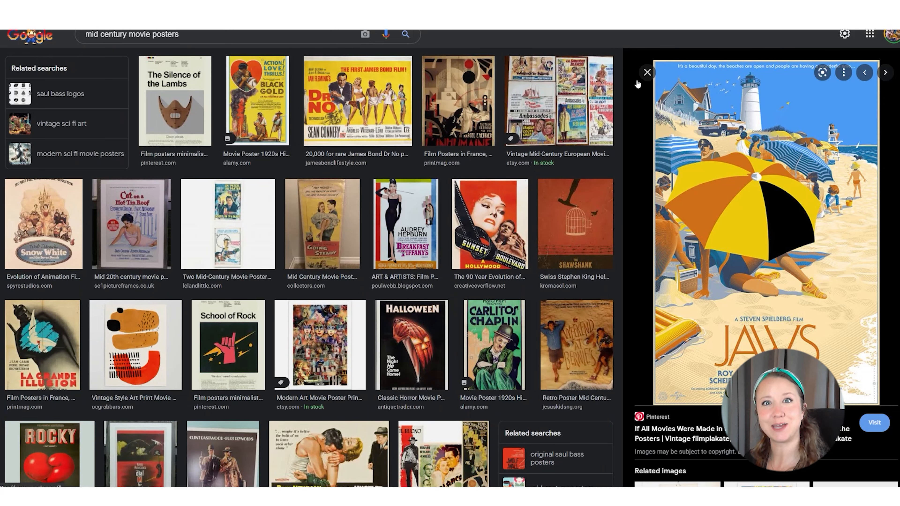
scroll(354, 151, "down", 10)
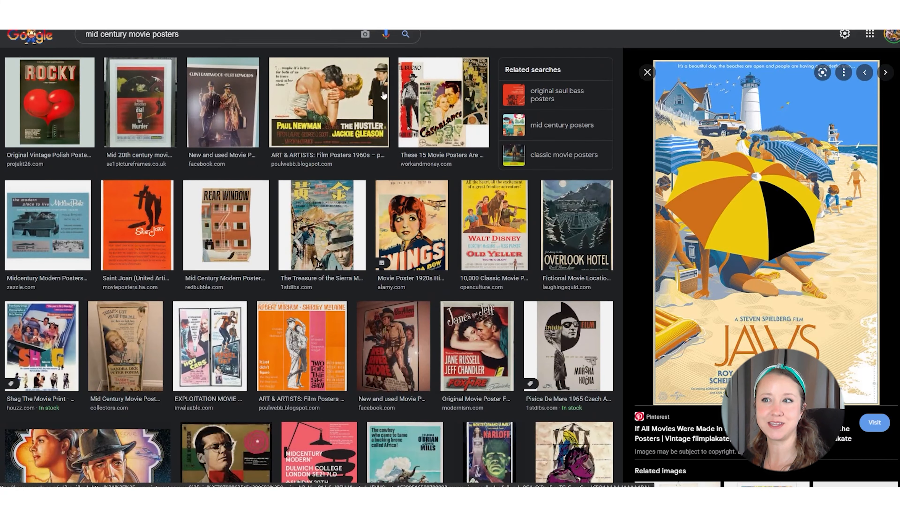
scroll(354, 151, "down", 5)
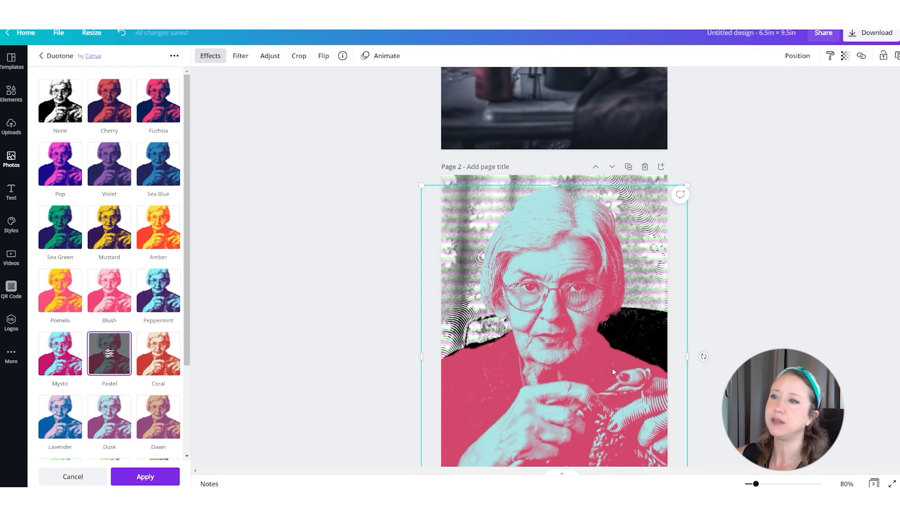
Close the Duotone settings, raise the page 2 cutout's bottom edge slightly, and duplicate page 3.
scroll(613, 370, "down", 10)
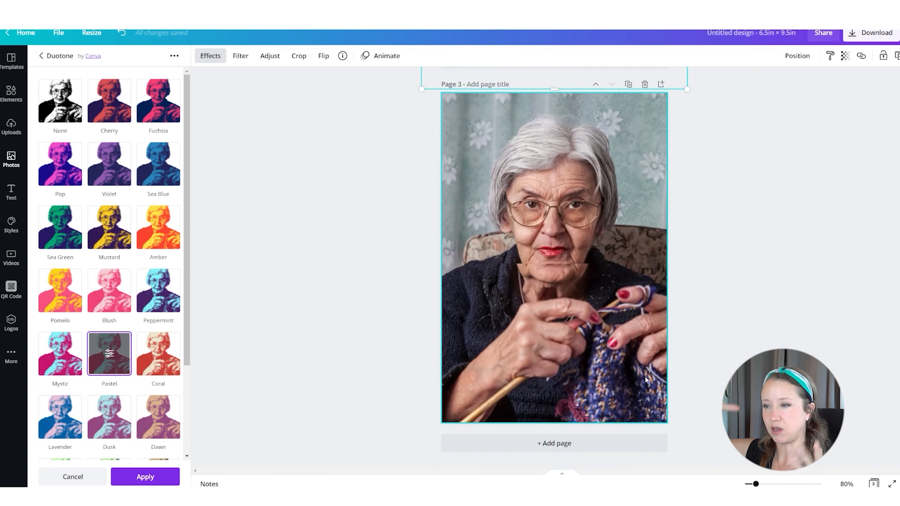
scroll(625, 389, "up", 2)
scroll(575, 415, "down", 3)
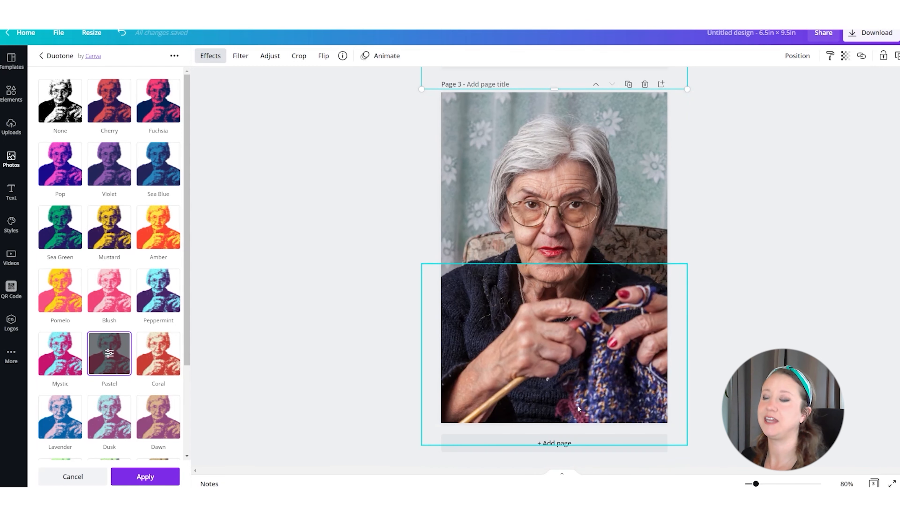
left_click(732, 288)
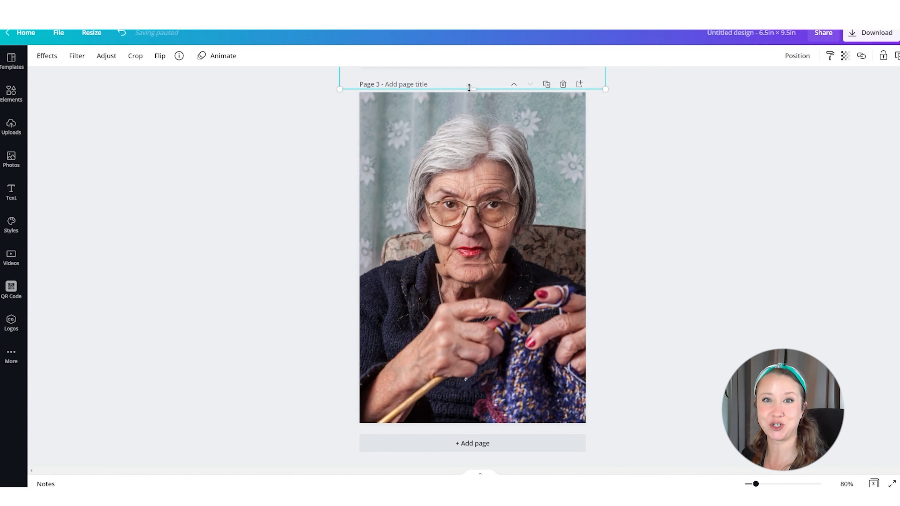
left_click_drag(472, 89, 472, 74)
left_click(547, 84)
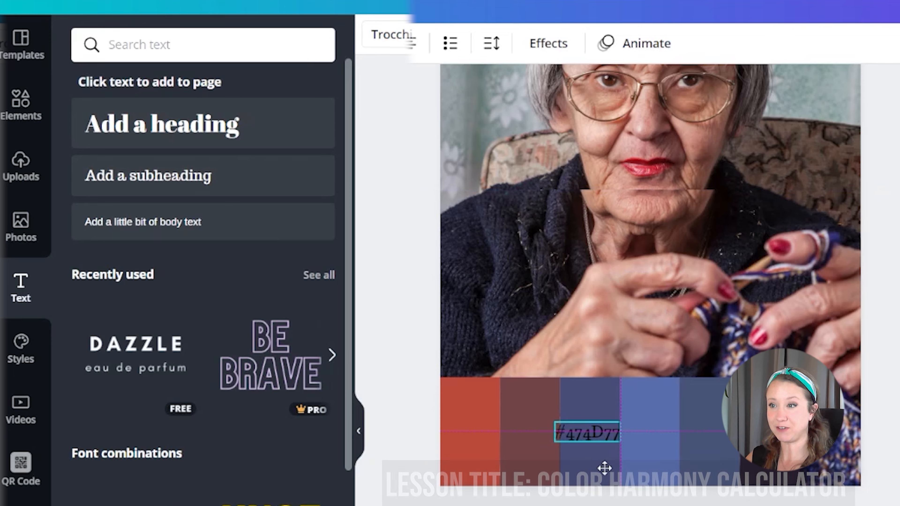
Copy the bright blue swatch's hex code #596EAB and place it as a text label on that swatch.
left_click(602, 436)
left_click(650, 425)
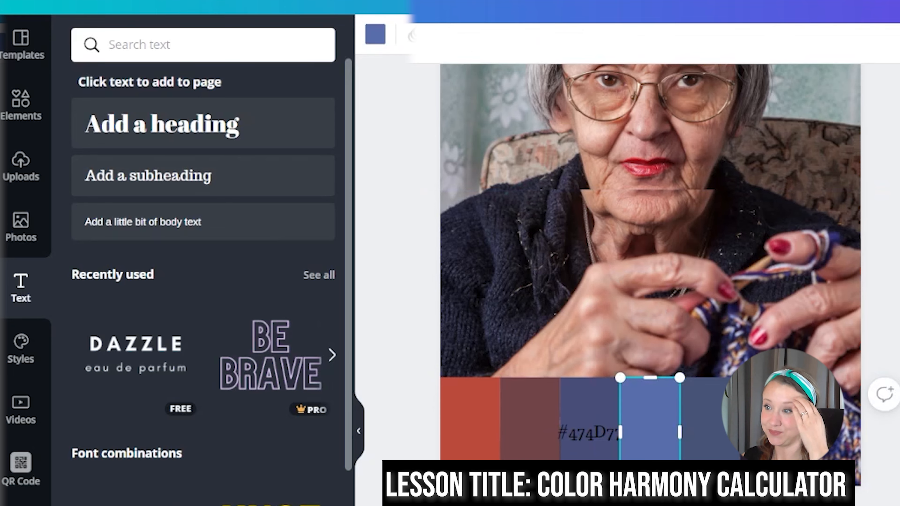
left_click(375, 33)
left_click(89, 123)
key("ctrl+c")
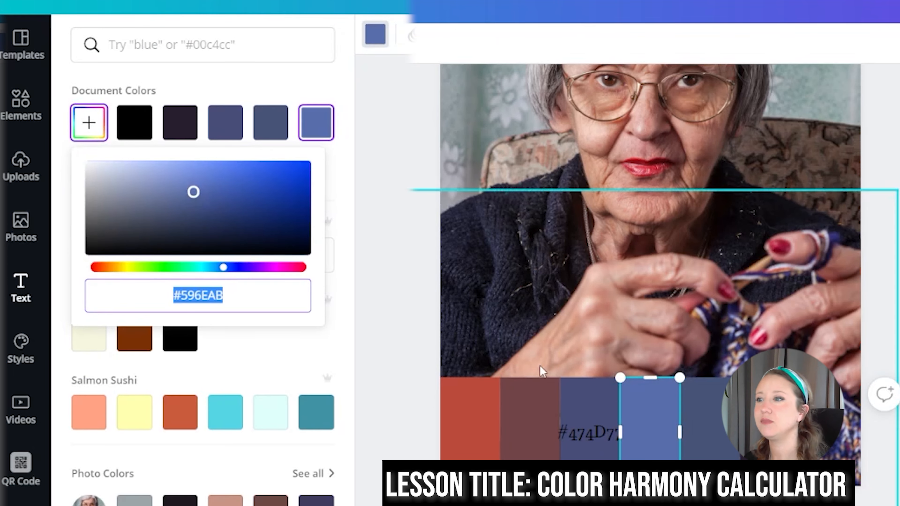
left_click(638, 426)
left_click(595, 439)
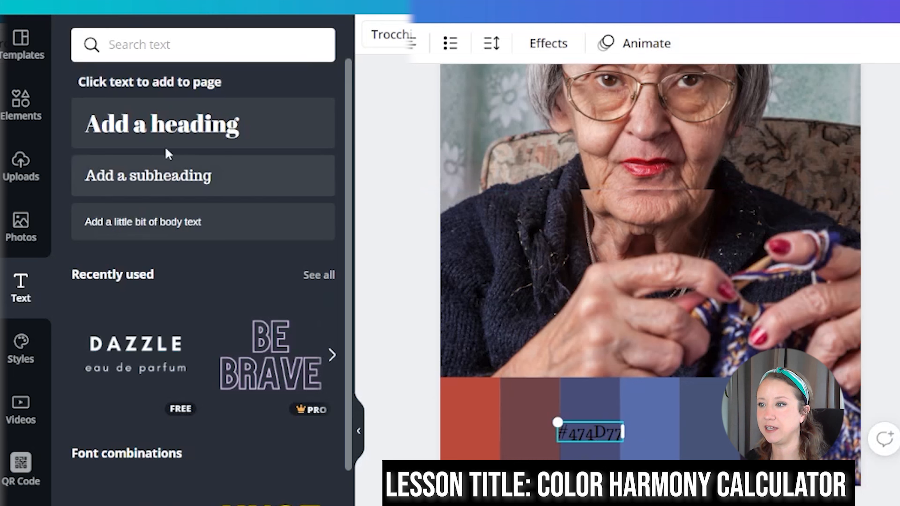
left_click(145, 194)
key("ctrl+v")
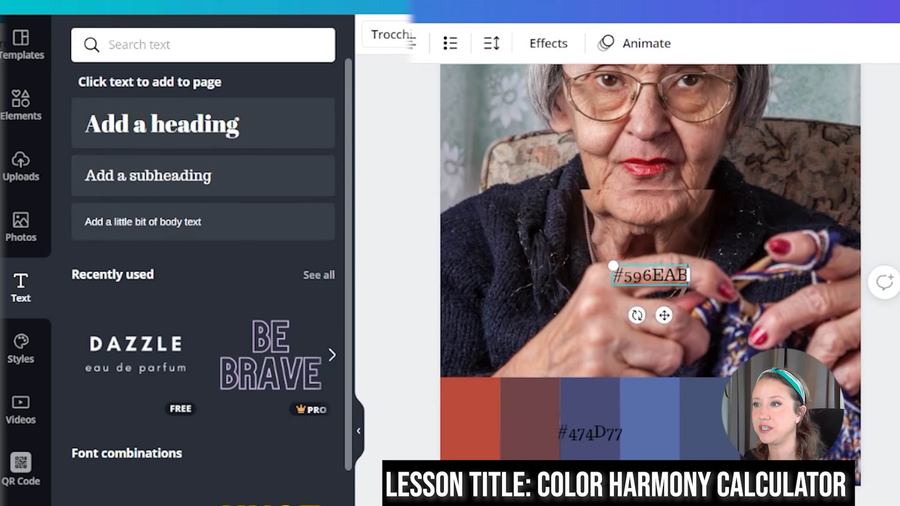
left_click_drag(664, 315, 659, 448)
Copy the slate blue swatch's hex code #475477 and place it as a text label on that swatch.
left_click(701, 436)
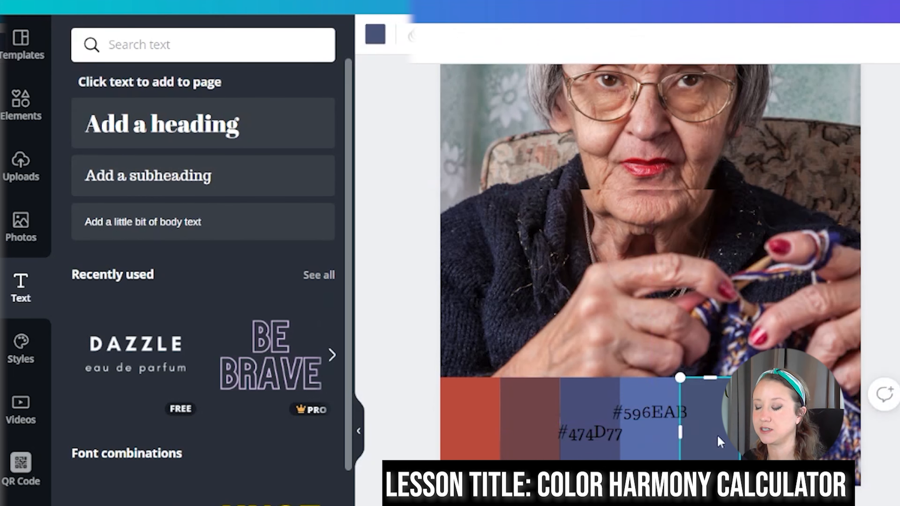
left_click(374, 34)
left_click(89, 122)
key("ctrl+c")
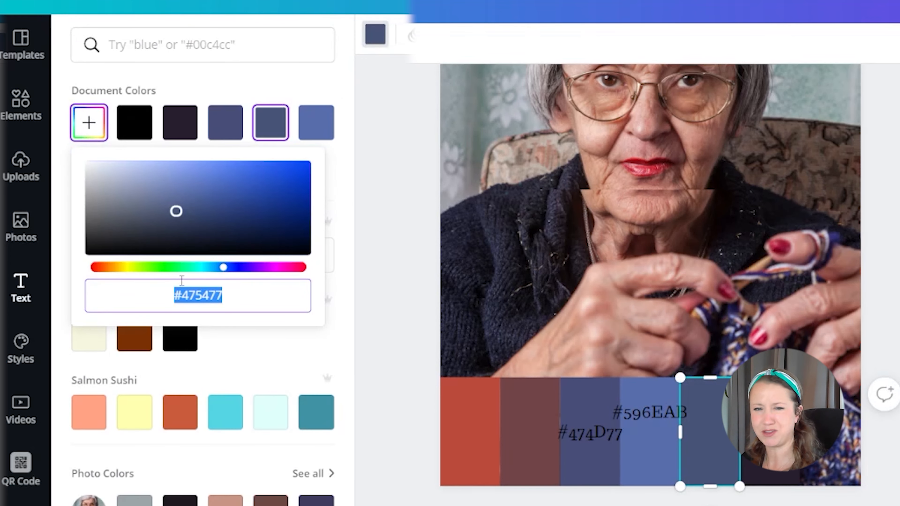
left_click(704, 408)
key("ctrl+v")
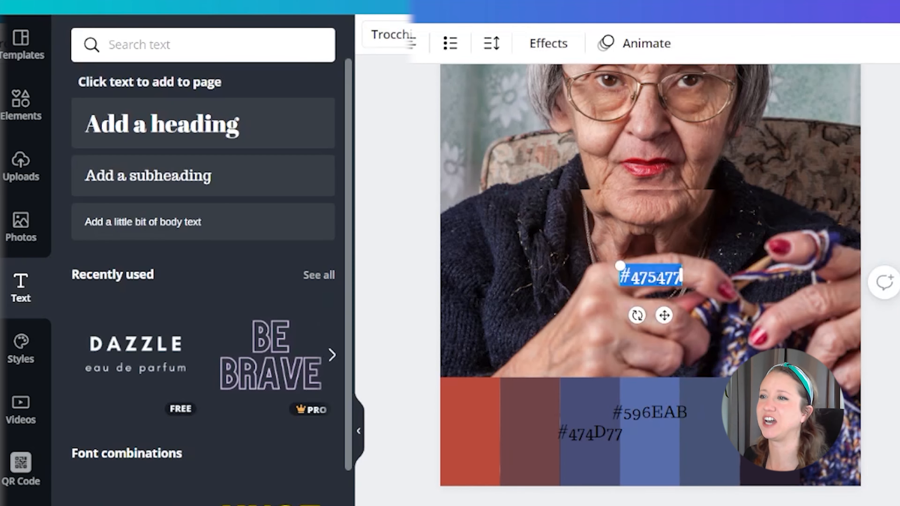
left_click_drag(661, 315, 714, 474)
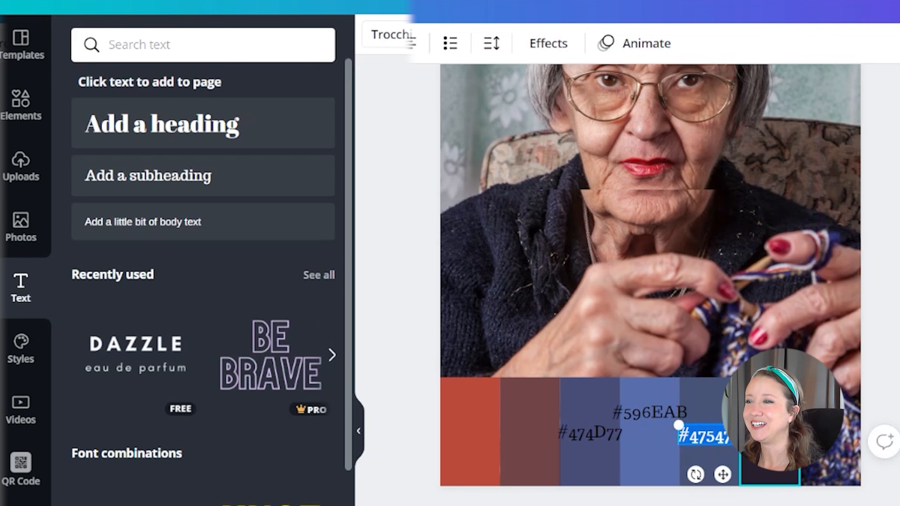
Add the dark purple swatch's hex code #271F2F as a text label.
left_click(747, 477)
left_click(374, 34)
left_click(89, 122)
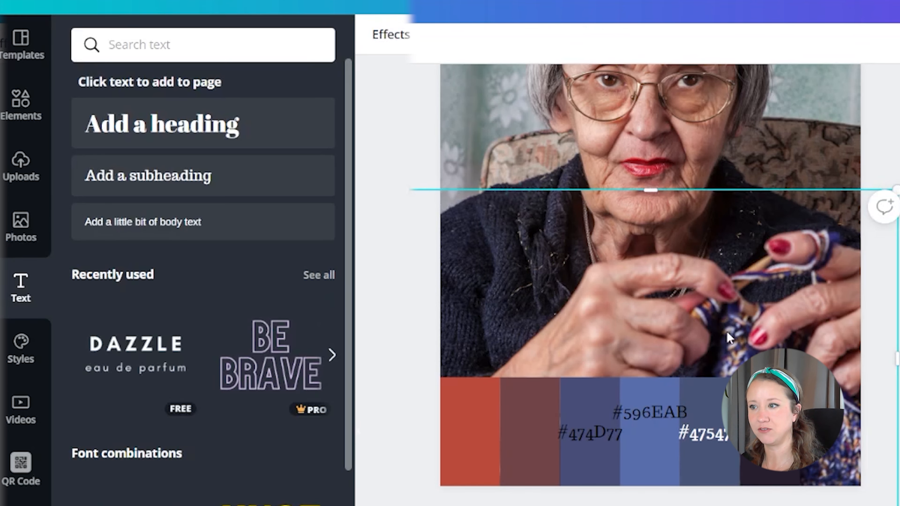
type("#271F2F")
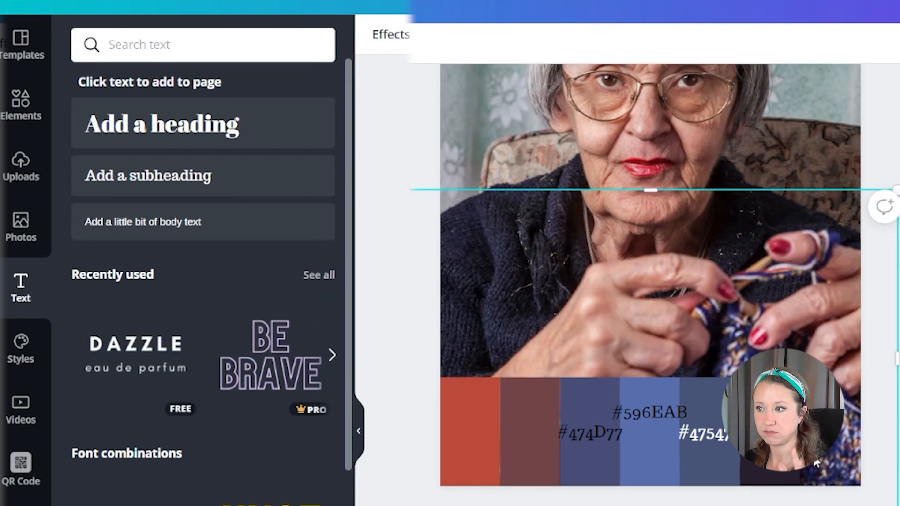
Copy the brownish-red swatch's hex code #704447 and place it as a text label on that swatch.
left_click(512, 408)
left_click(376, 35)
left_click(89, 122)
right_click(234, 295)
left_click(251, 357)
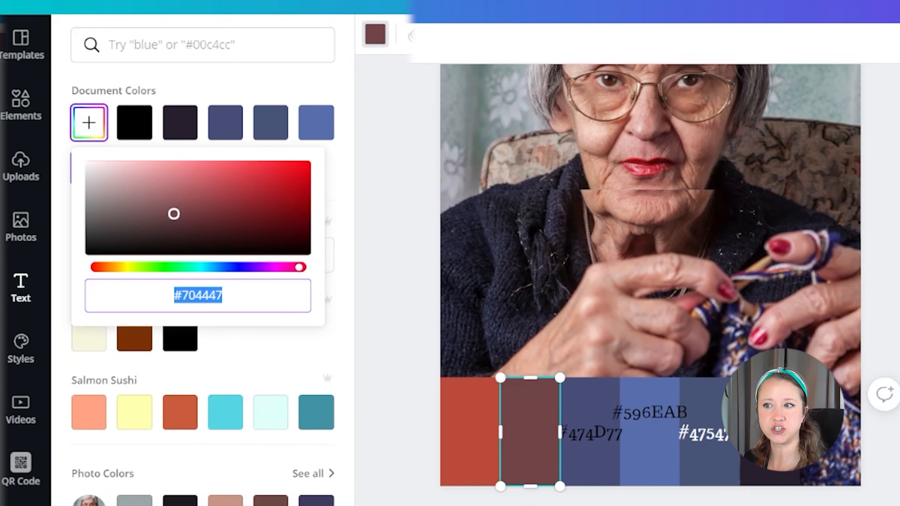
left_click(522, 326)
key("ctrl+v")
left_click_drag(663, 316, 544, 450)
Copy the red swatch's hex code #BC4B3C and place it as a text label on that swatch.
left_click(462, 455)
left_click(375, 34)
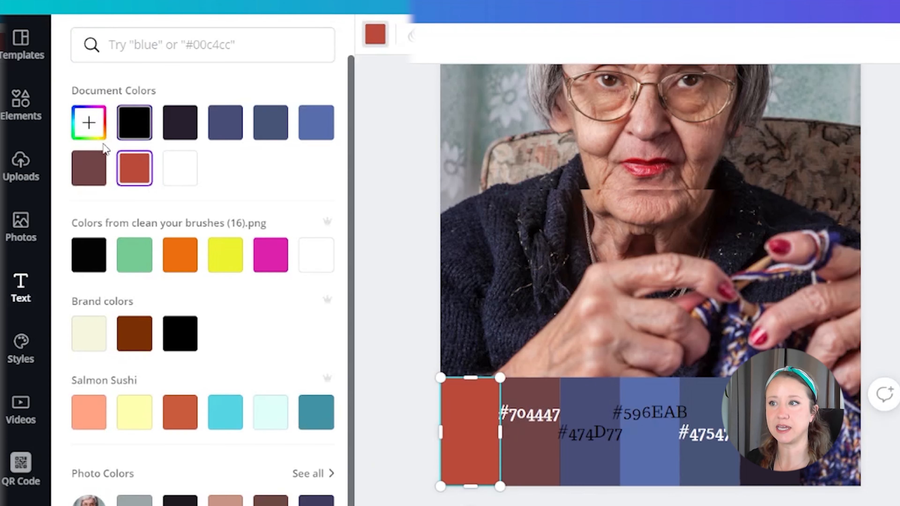
left_click(89, 123)
key("ctrl+c")
left_click(509, 339)
key("ctrl+v")
left_click_drag(666, 314, 488, 466)
left_click(402, 452)
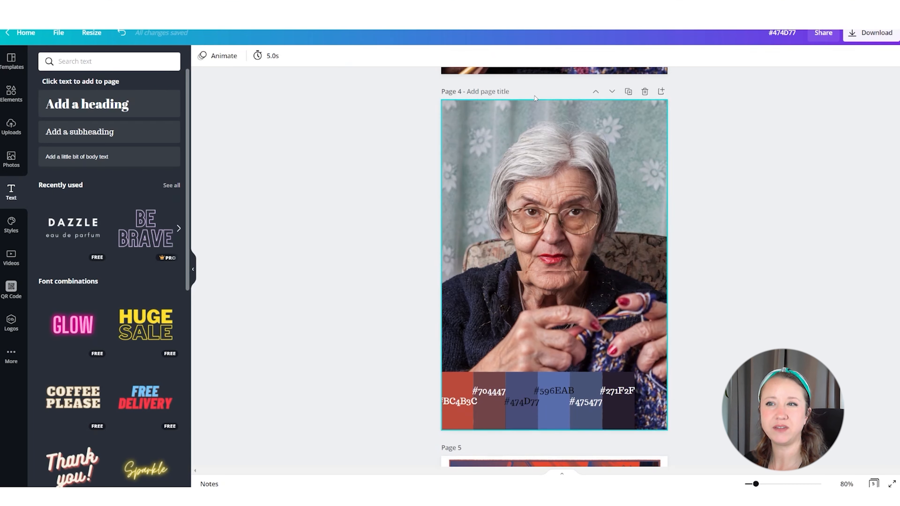
Apply the Sea Blue Duotone effect to the page's background photo and open its color settings.
left_click(459, 126)
left_click(233, 55)
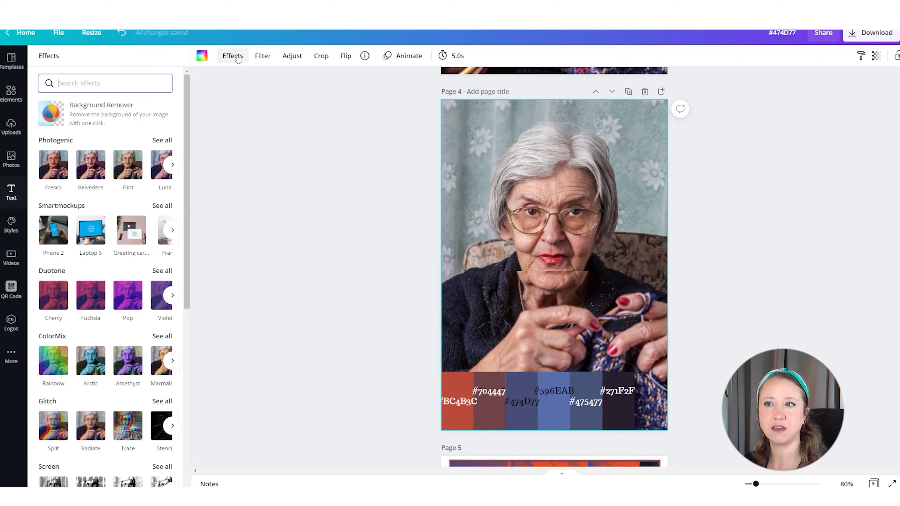
left_click(157, 267)
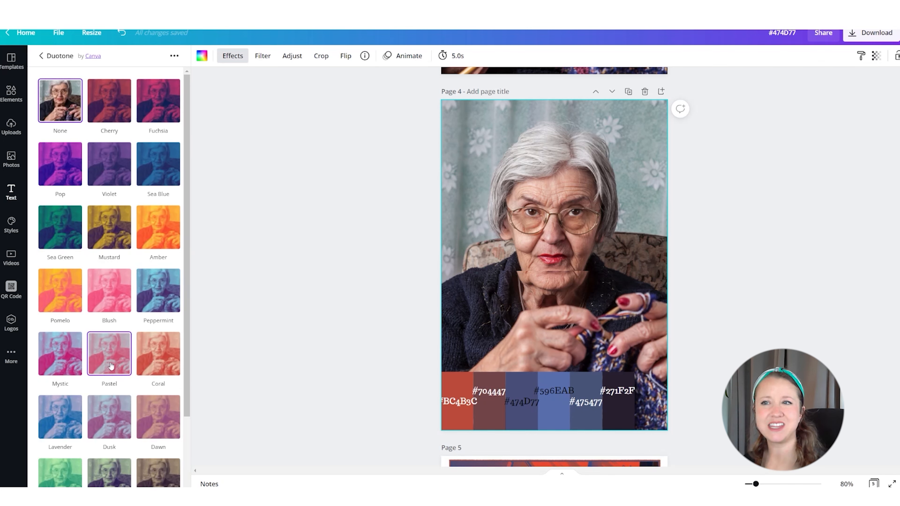
left_click(159, 163)
left_click(162, 160)
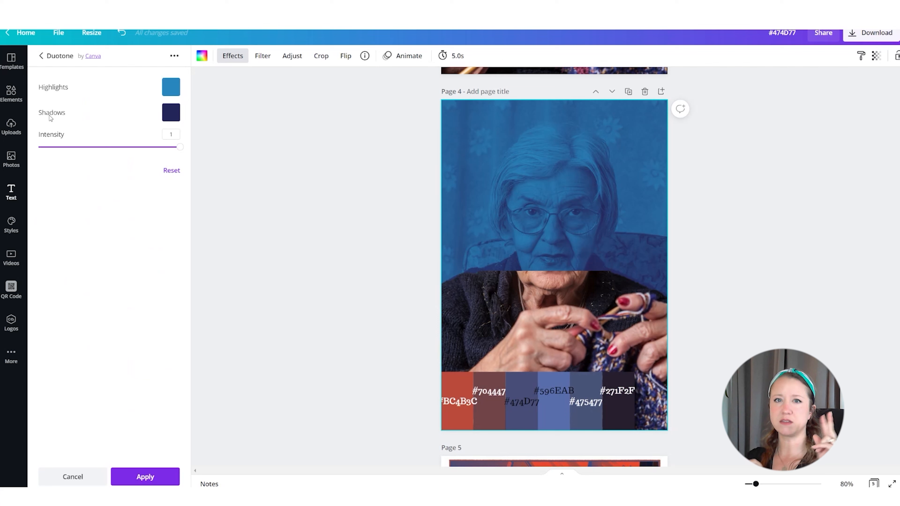
Set the Duotone highlights to the bright blue palette color #596EAB after trying the purple-blue #474D77.
left_click(177, 86)
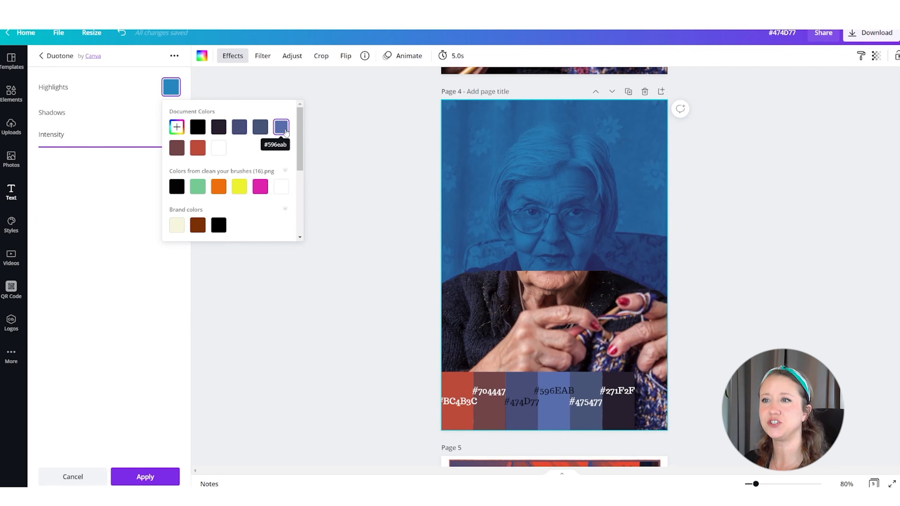
mouse_move(299, 115)
left_mouse_down()
mouse_move(298, 219)
mouse_move(299, 115)
left_mouse_up()
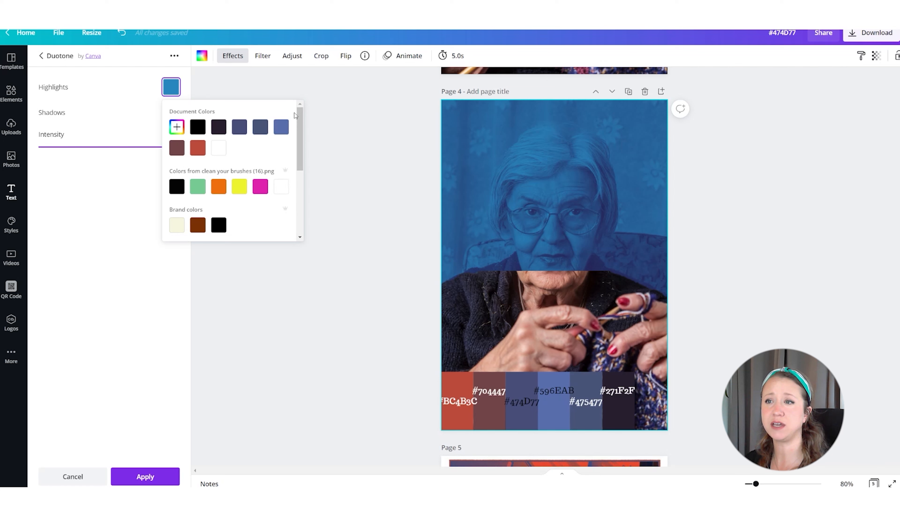
left_click(240, 127)
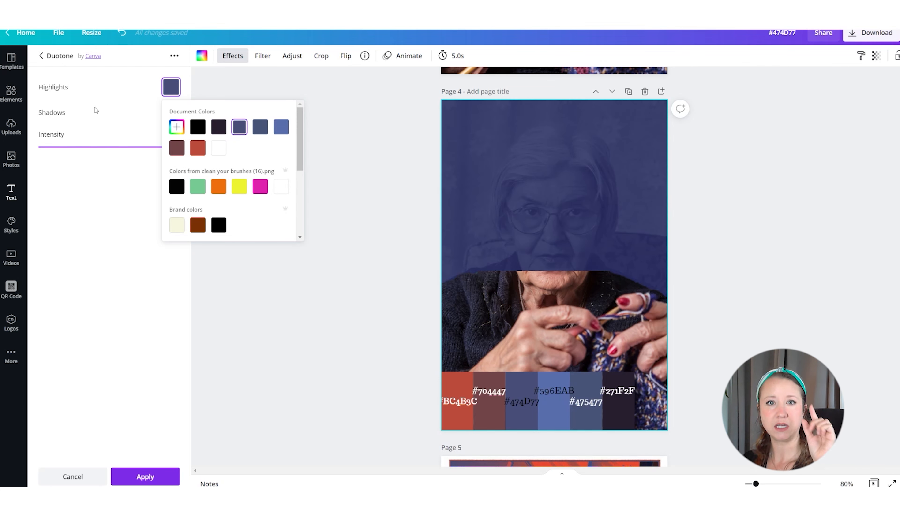
left_click(281, 127)
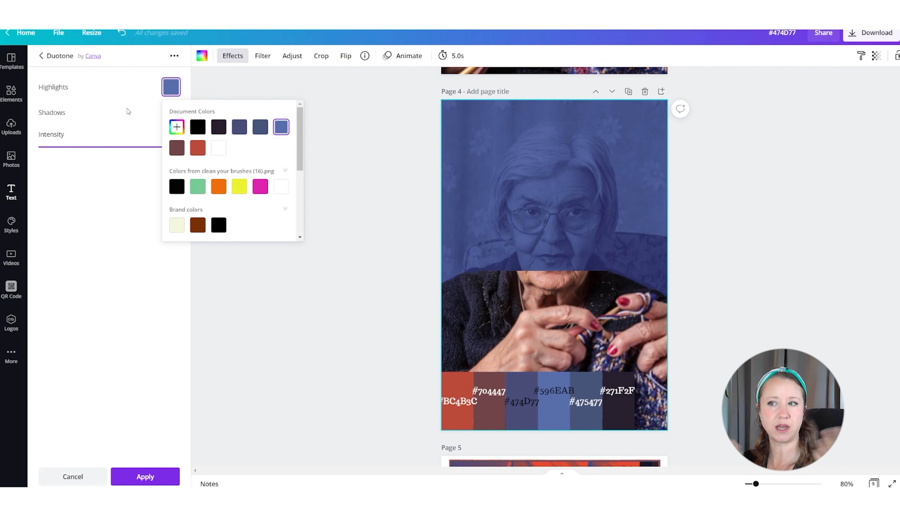
Try several palette colors for the Duotone shadows and settle on the dark purple #271F2F.
left_click(172, 112)
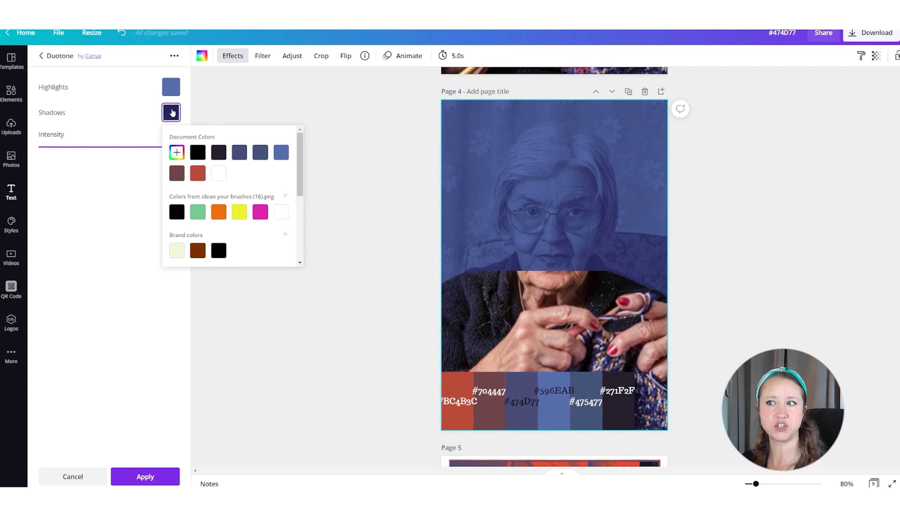
left_click(237, 155)
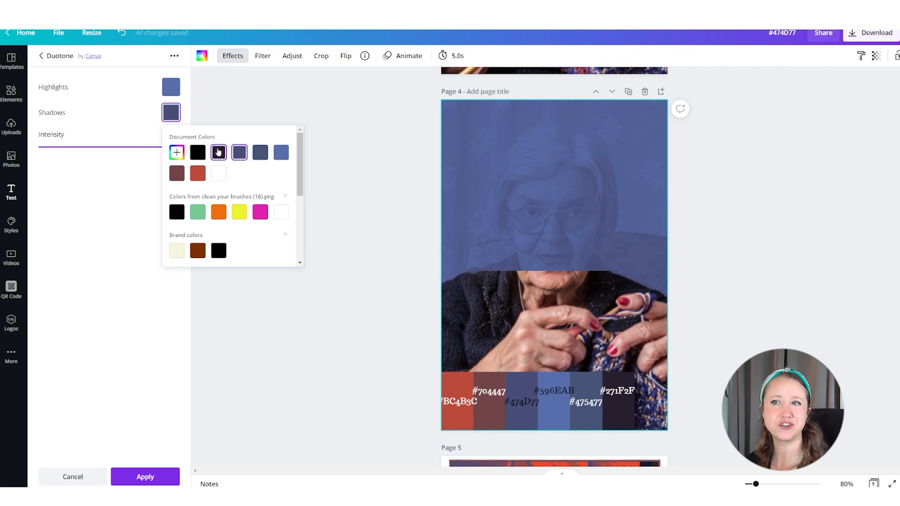
left_click(219, 153)
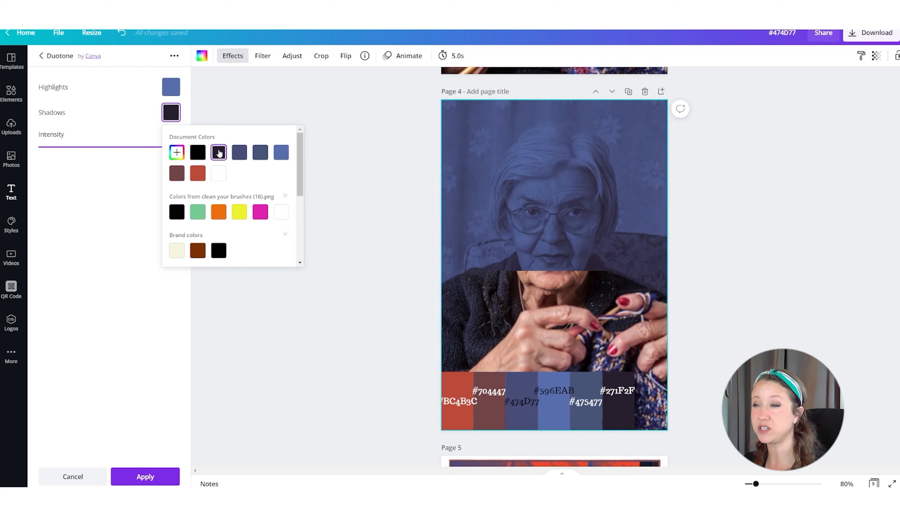
left_click(201, 175)
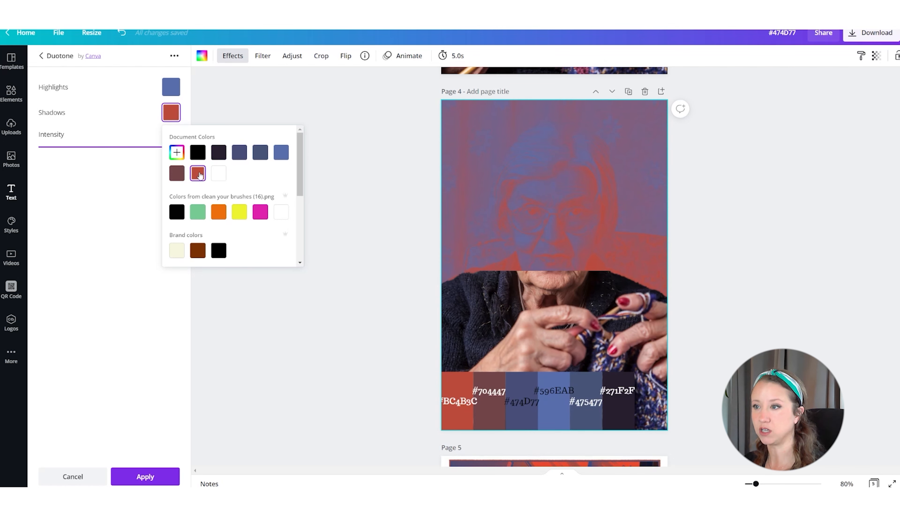
left_click(218, 157)
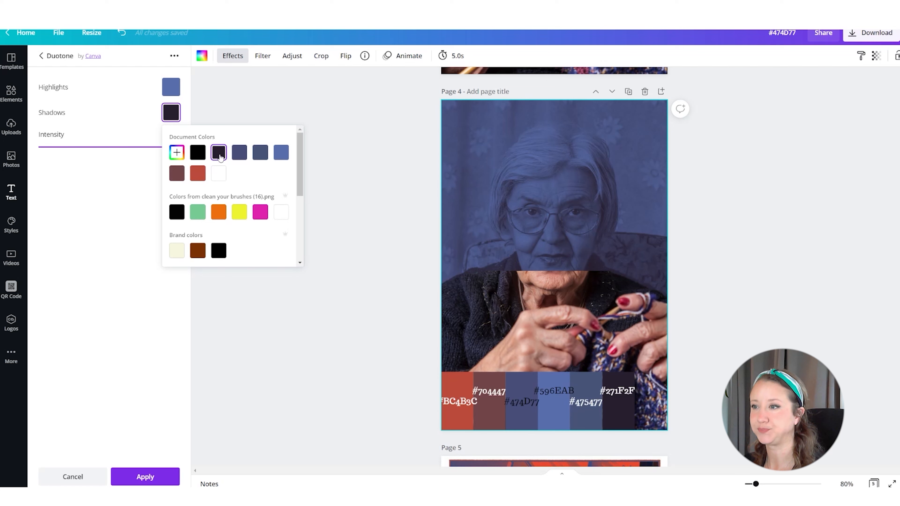
left_click(178, 174)
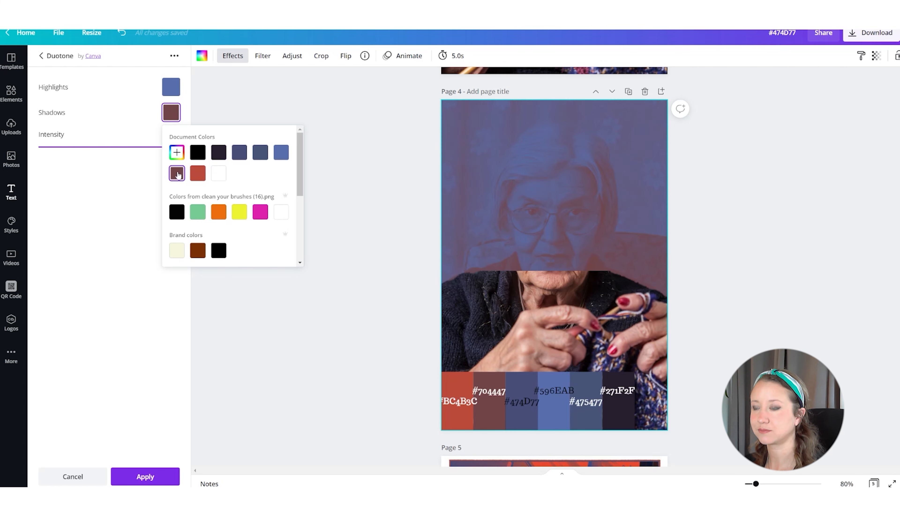
left_click(219, 152)
Extend the cropped cutout's upper edge so the woman's whole head shows, about 7.6 × 9.9 in.
left_click(547, 283)
left_click_drag(548, 271, 549, 108)
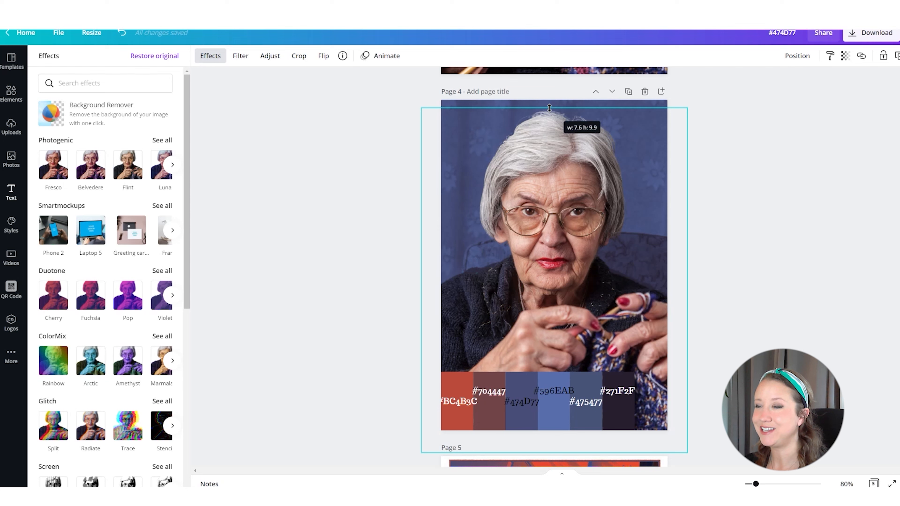
On a copy of the original portrait page, detach the photo from the background and remove its backdrop.
scroll(635, 321, "up", 5)
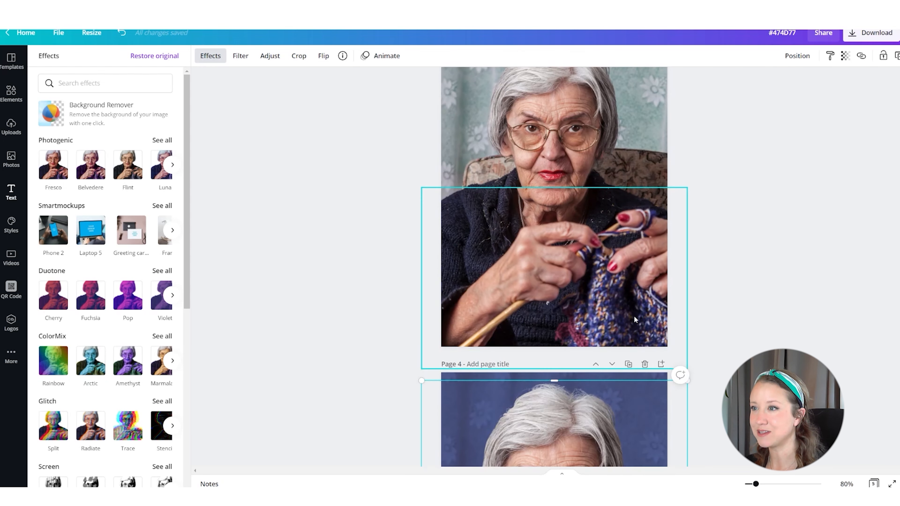
left_click(536, 248)
right_click(523, 193)
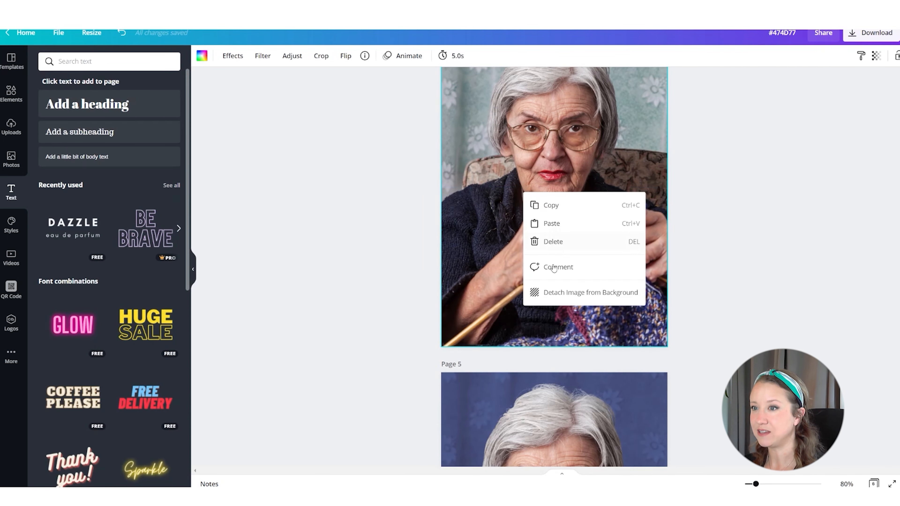
left_click(559, 291)
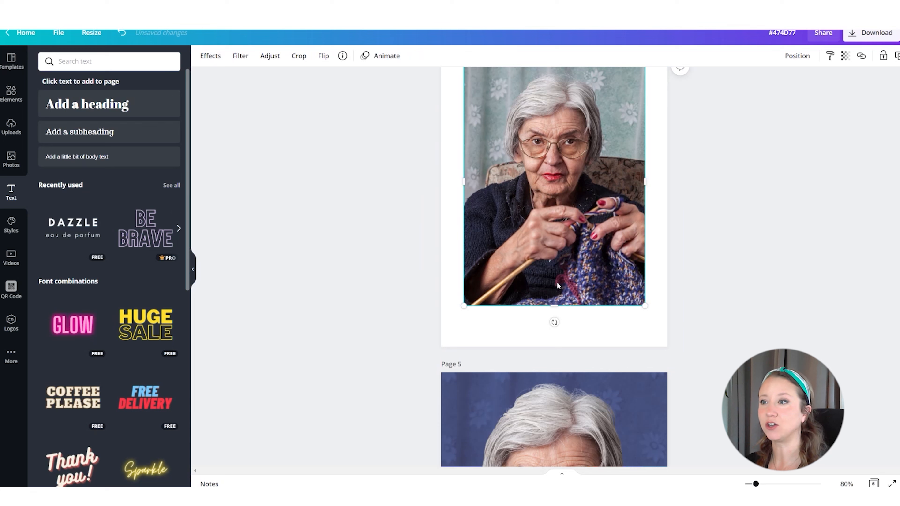
left_click(210, 62)
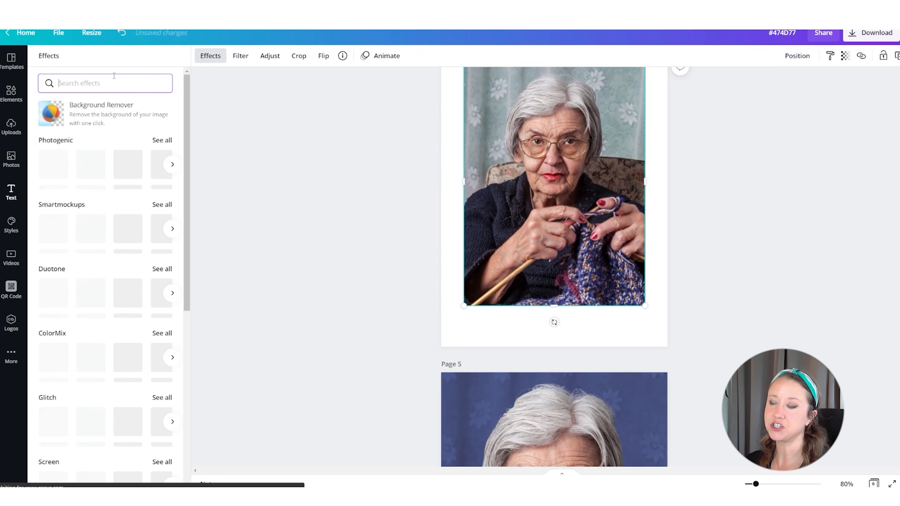
left_click(88, 107)
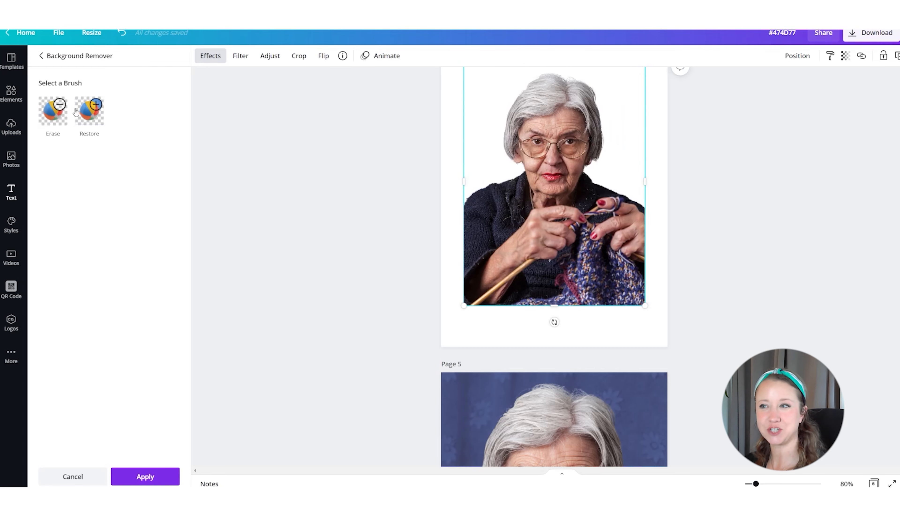
Restore the armchair on both sides of the woman, showing the original image and using a Restore brush of size 62.
left_click(84, 101)
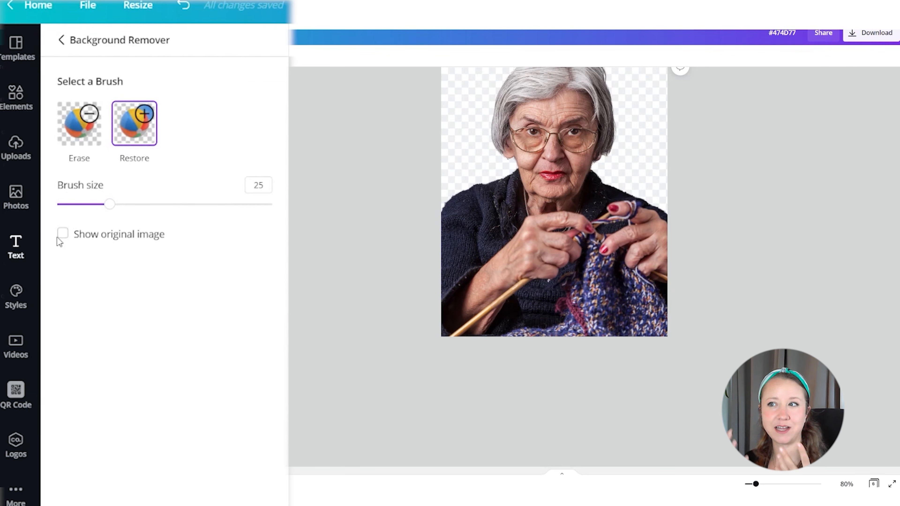
left_click(63, 233)
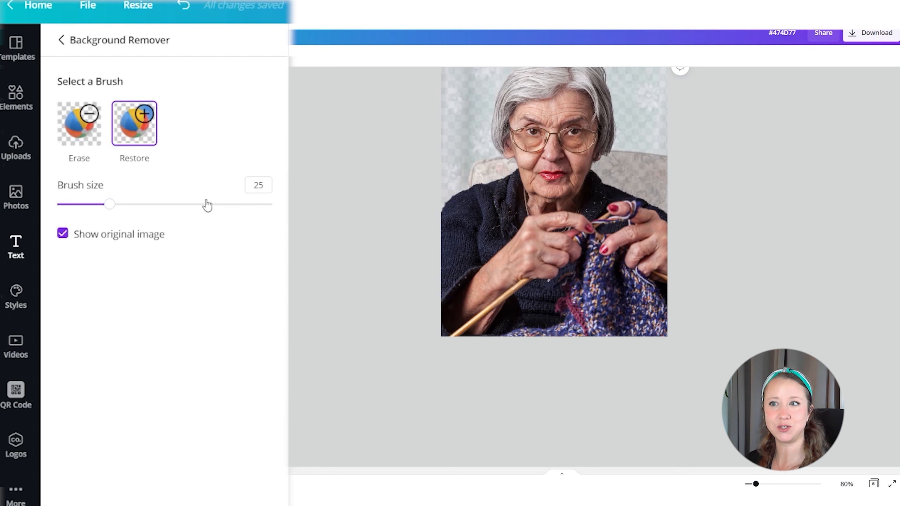
left_click(190, 204)
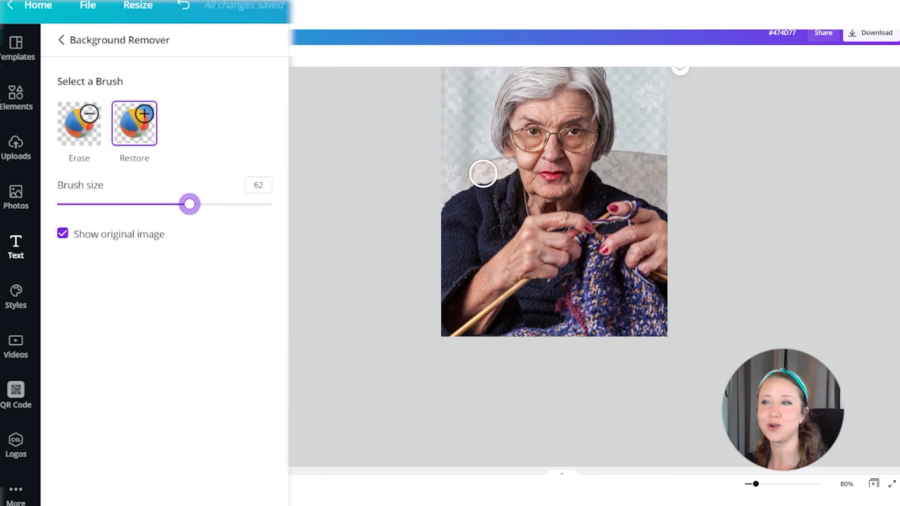
left_click_drag(481, 173, 506, 173)
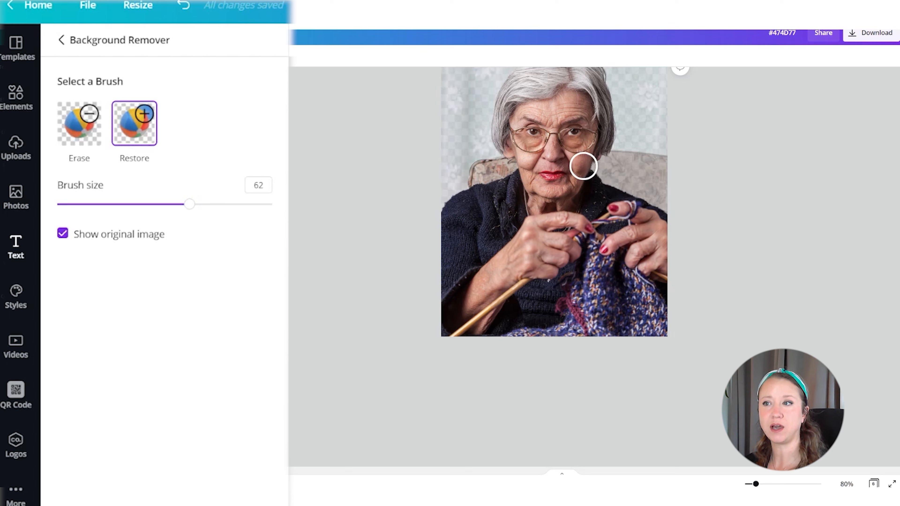
left_click_drag(584, 166, 663, 169)
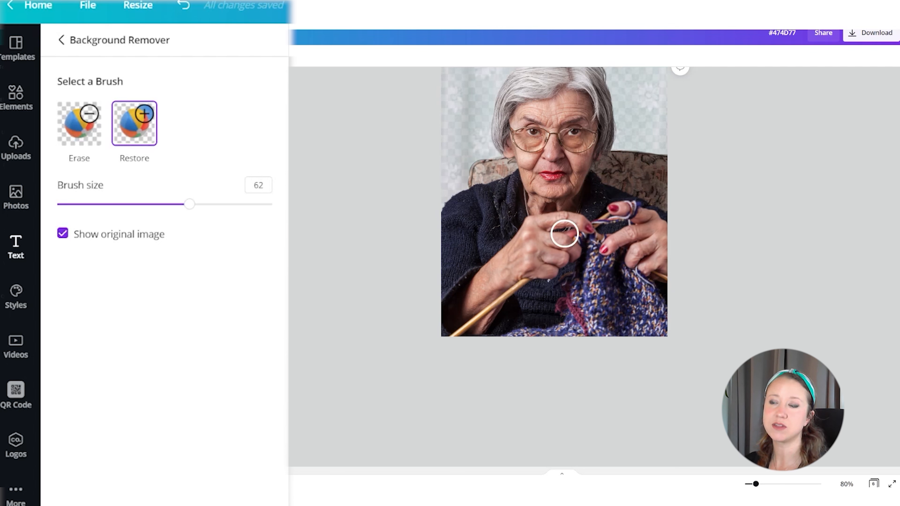
mouse_move(189, 204)
left_mouse_down()
mouse_move(66, 203)
mouse_move(101, 204)
left_mouse_up()
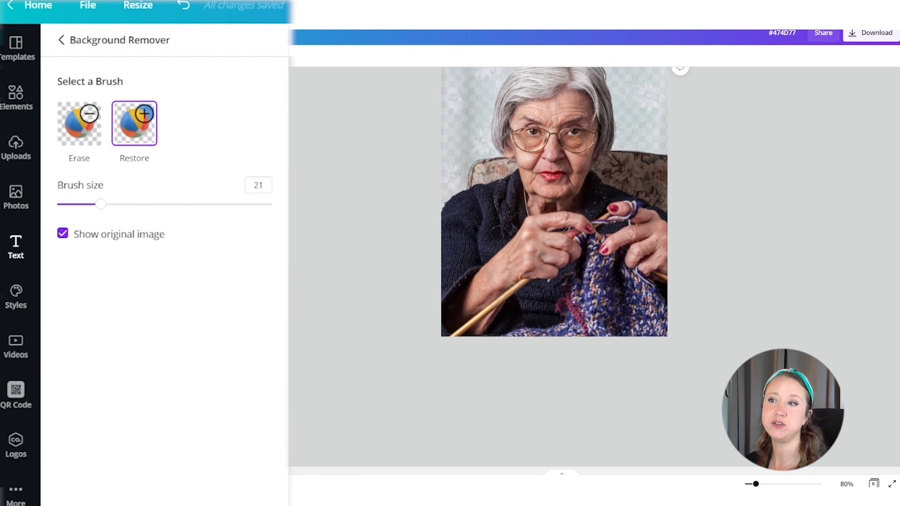
left_click(134, 123)
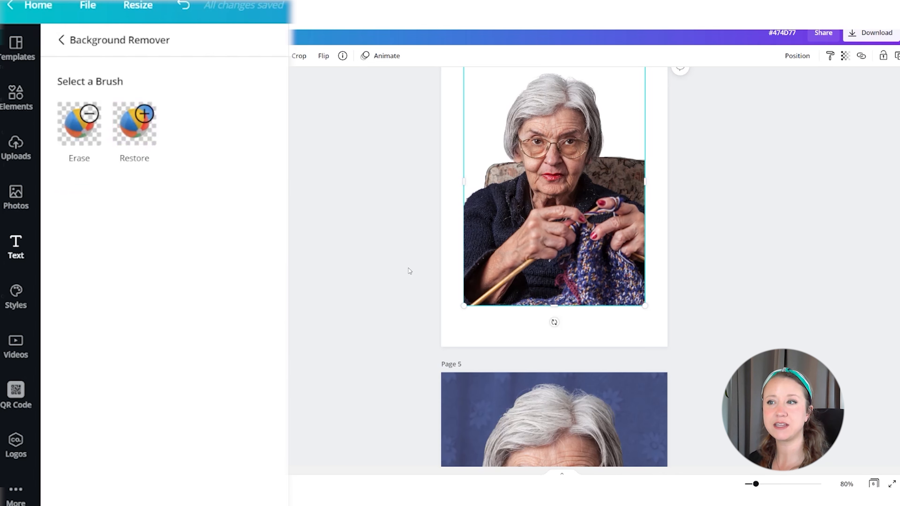
Move the cutout with the armchair onto page 5, over the blue duotone portrait.
scroll(527, 234, "down", 1)
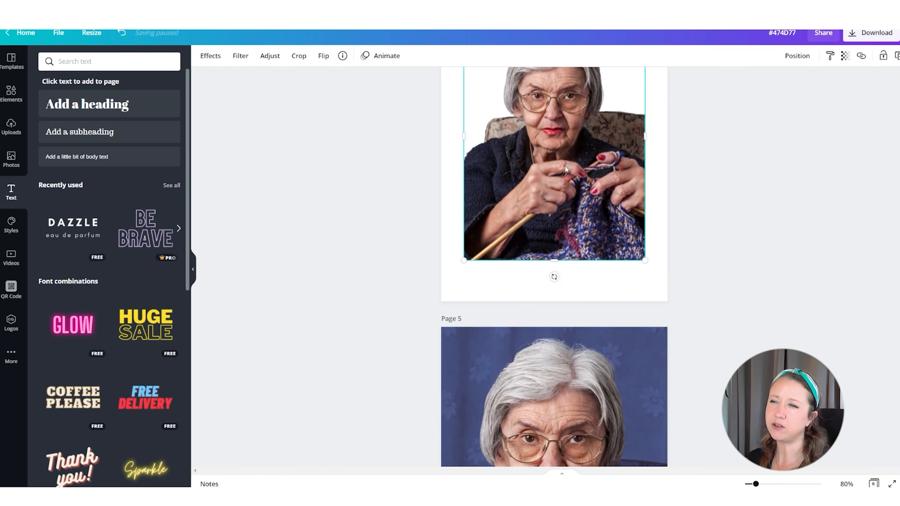
scroll(564, 165, "down", 5)
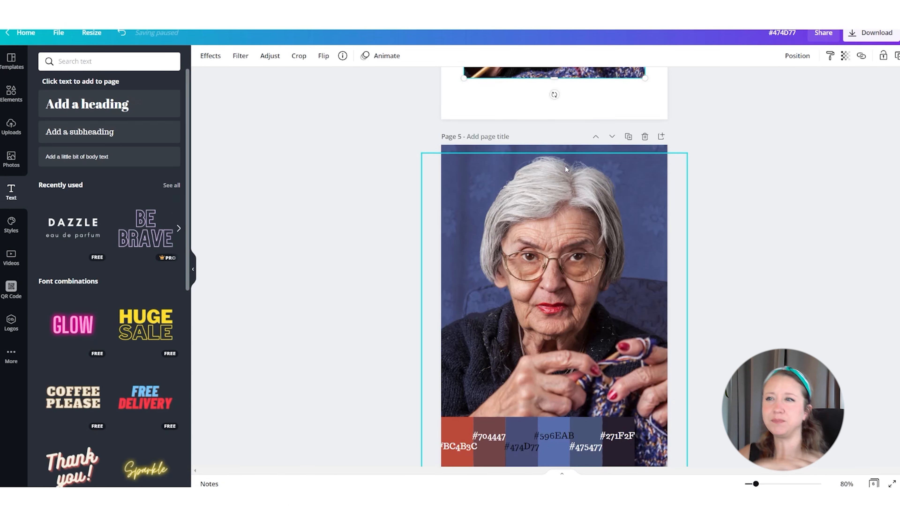
scroll(564, 165, "down", 4)
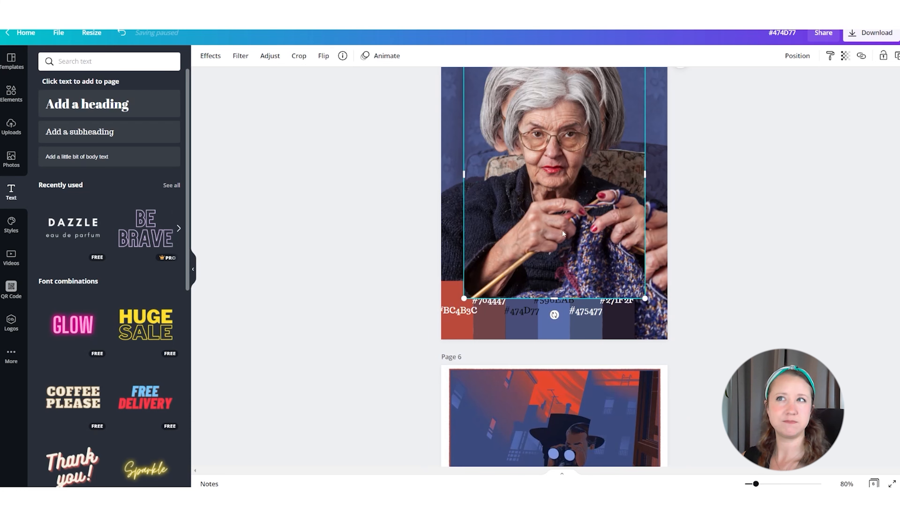
scroll(562, 230, "up", 4)
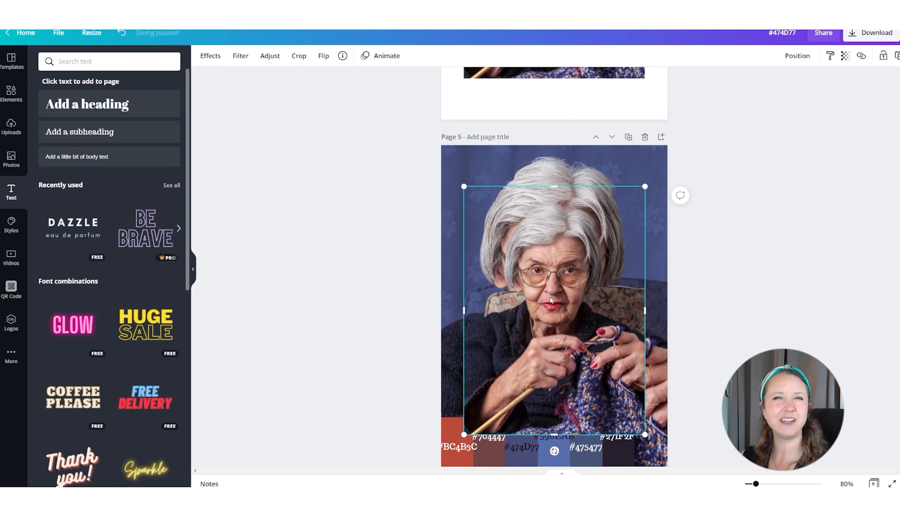
Crop the armchair cutout's upper part down to the face, then enlarge and align it with the portrait underneath.
left_click_drag(556, 188, 563, 282)
left_click_drag(549, 332, 525, 331)
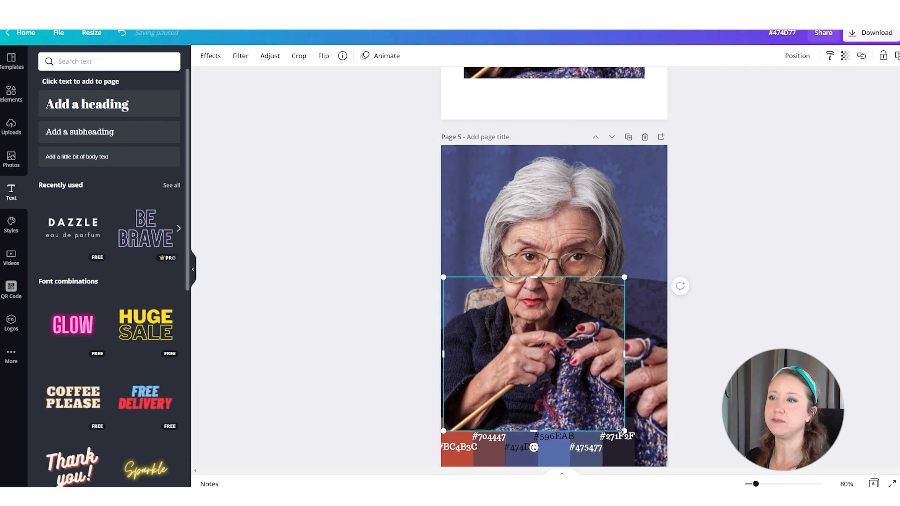
left_click_drag(624, 430, 675, 468)
left_click_drag(632, 370, 631, 365)
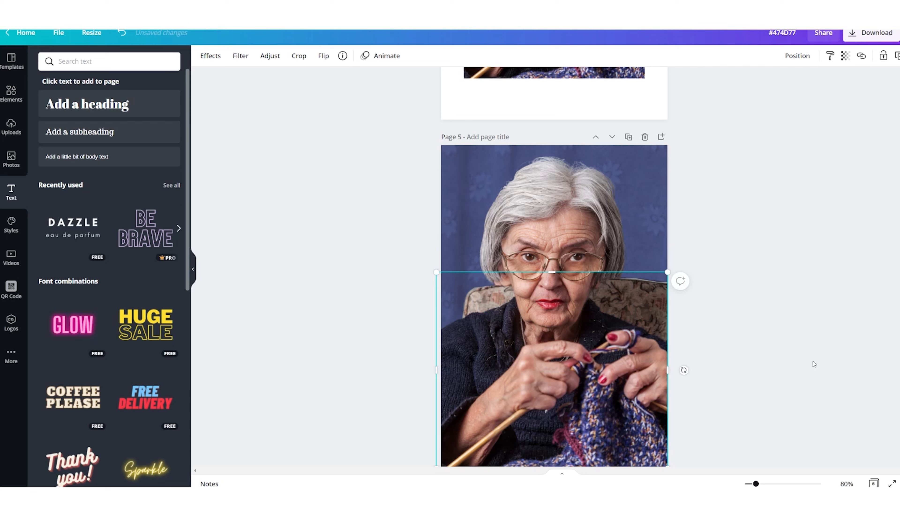
Send the armchair cutout to the back of page 5, behind the woman's cutout, the color swatches and their hex labels.
left_click(812, 56)
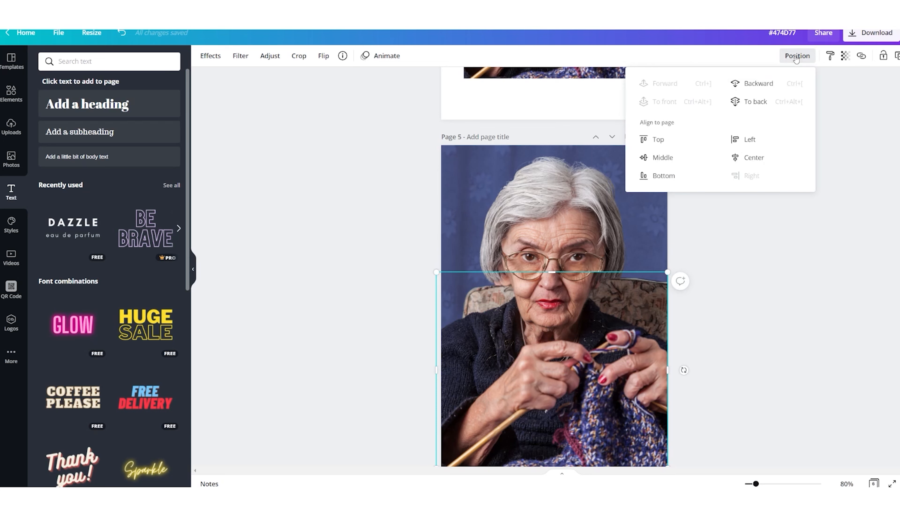
left_click(757, 83)
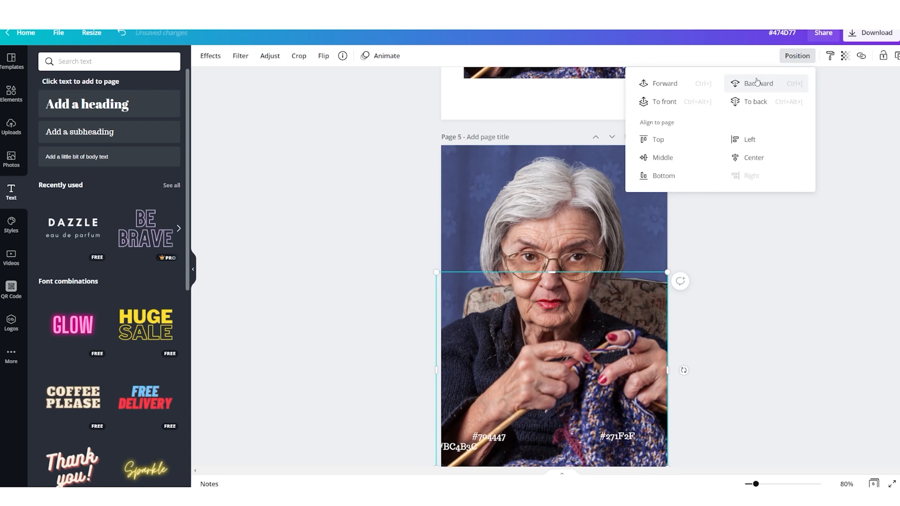
left_click(757, 83)
left_click(757, 82)
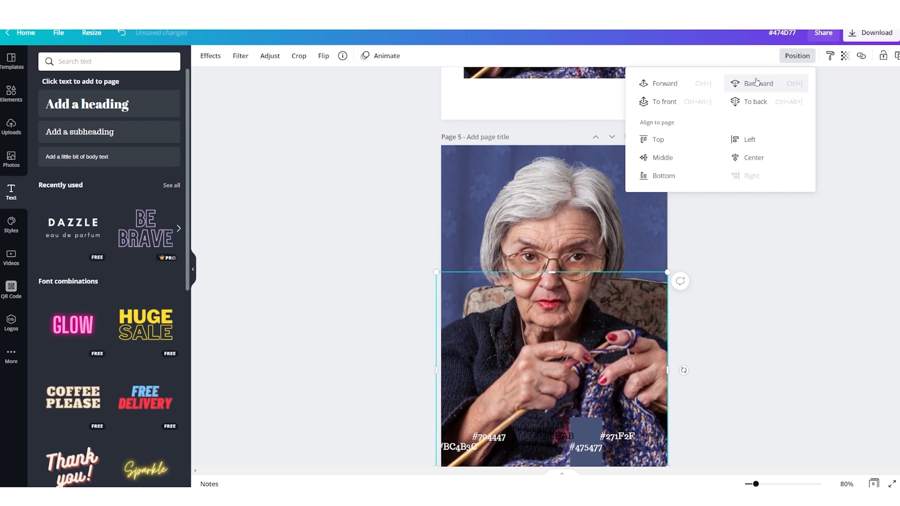
left_click(756, 82)
left_click(757, 81)
left_click(756, 81)
left_click(756, 81)
left_click(756, 81)
left_click(756, 81)
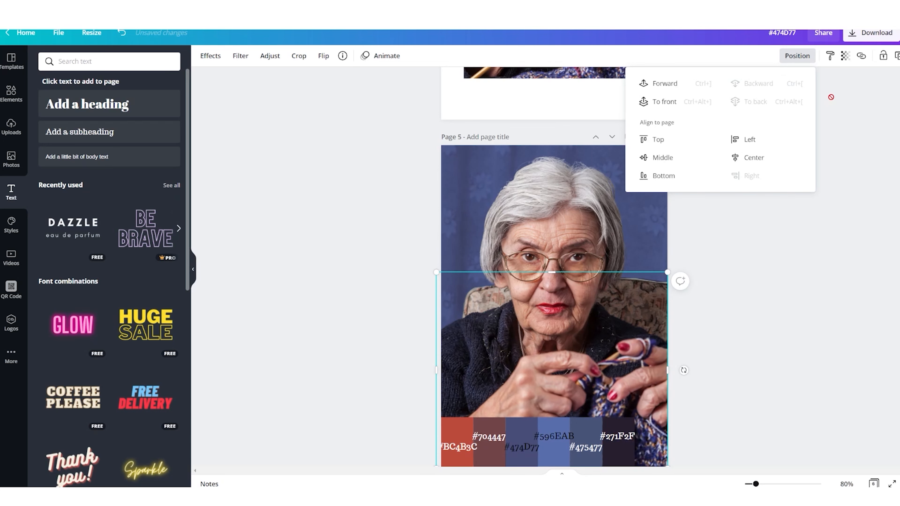
Give the armchair cutout an Amber Duotone effect with highlights #BC4B3C and shadows #474D77 from the document colors.
left_click(210, 57)
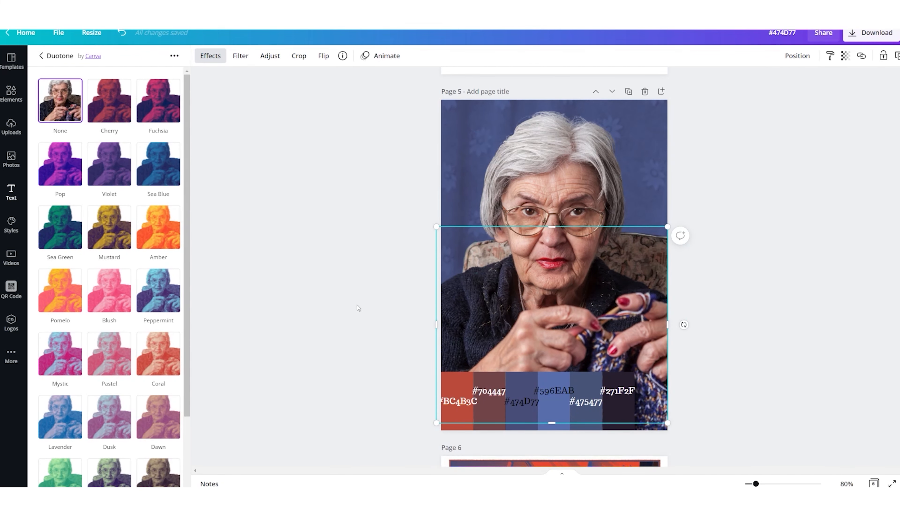
left_click(159, 231)
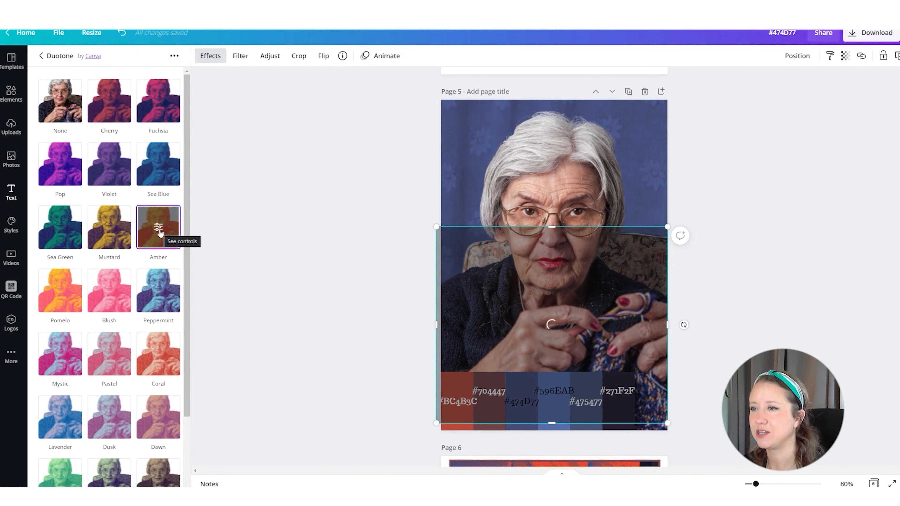
left_click(159, 229)
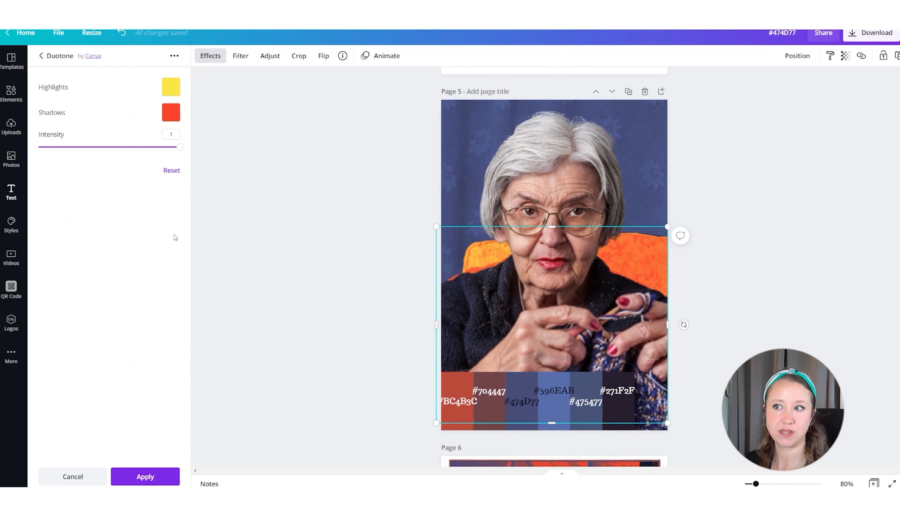
left_click(175, 90)
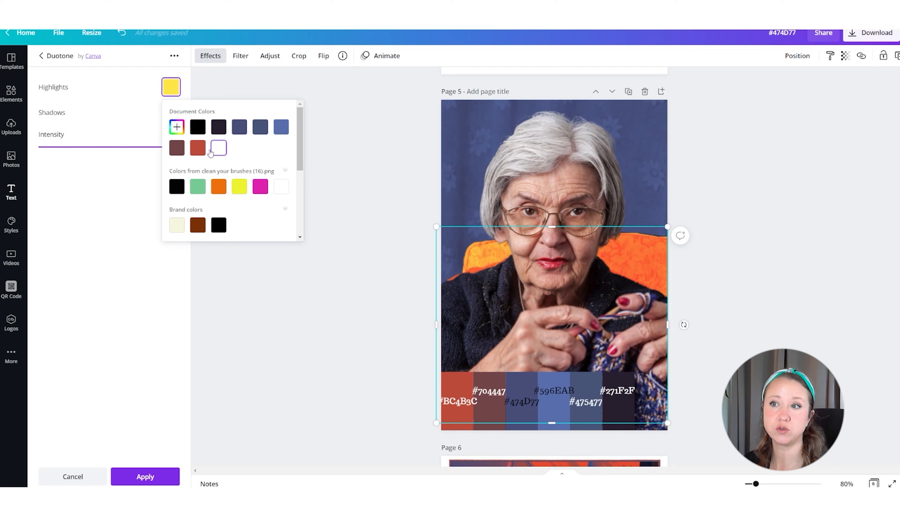
left_click(196, 148)
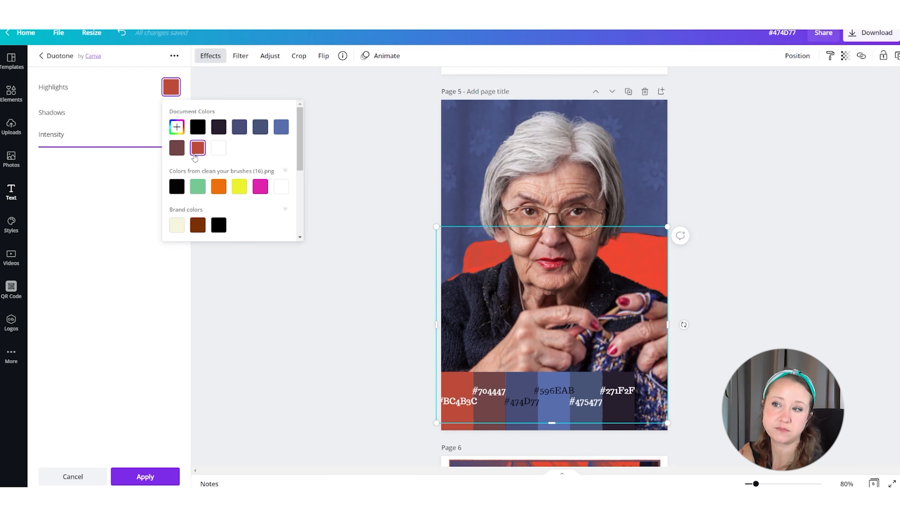
left_click(120, 127)
left_click(172, 114)
left_click(242, 155)
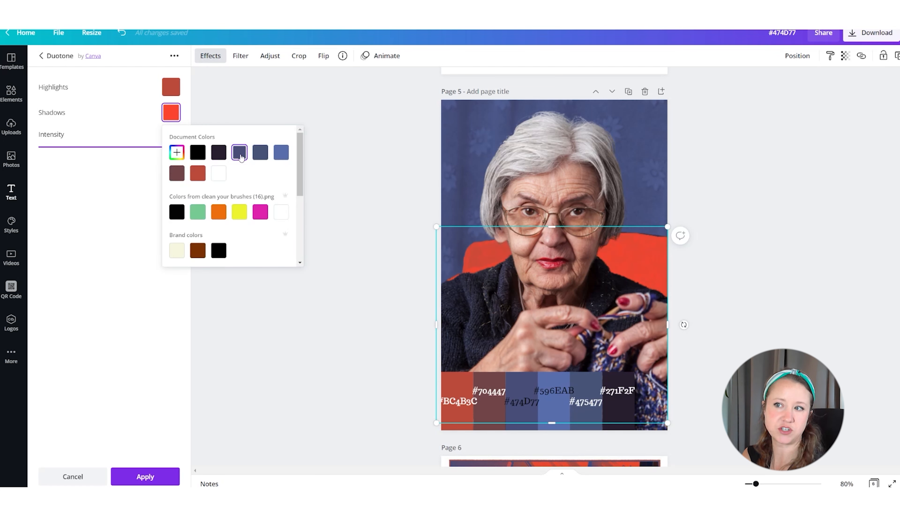
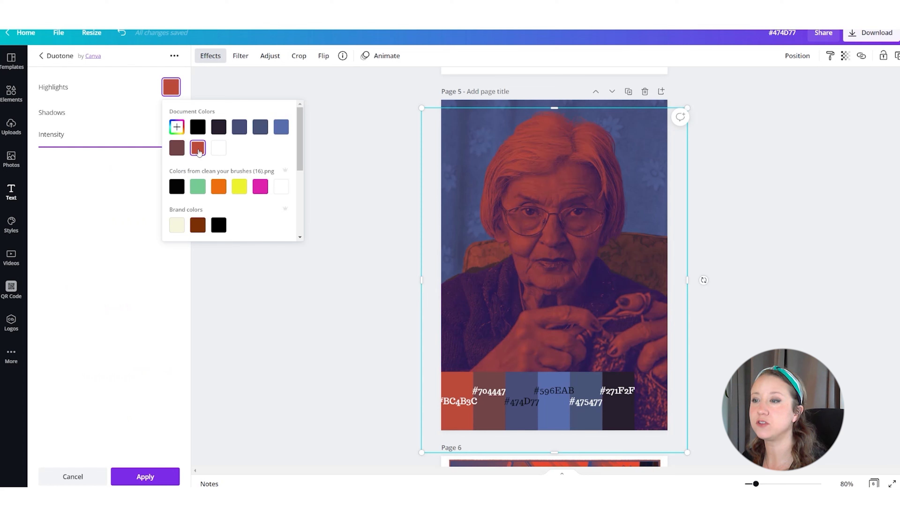
Compare the palette's dark and blue tones as Duotone shadows on the woman's cutout and settle on #271F2F.
left_click(171, 112)
left_click(171, 112)
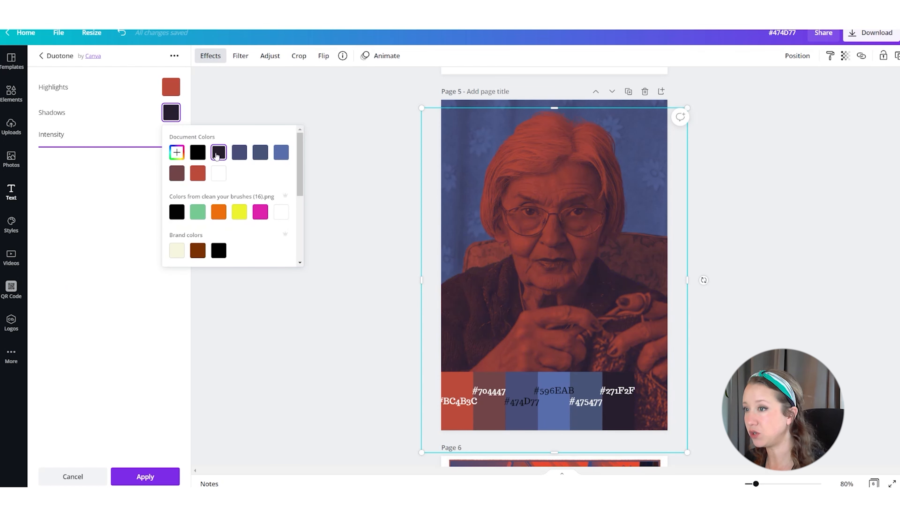
left_click(265, 156)
left_click(280, 153)
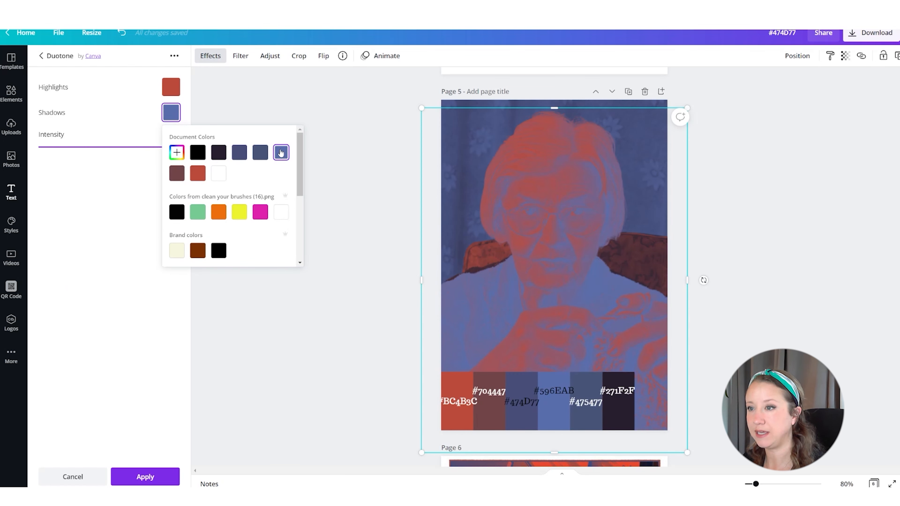
left_click(198, 153)
left_click(218, 153)
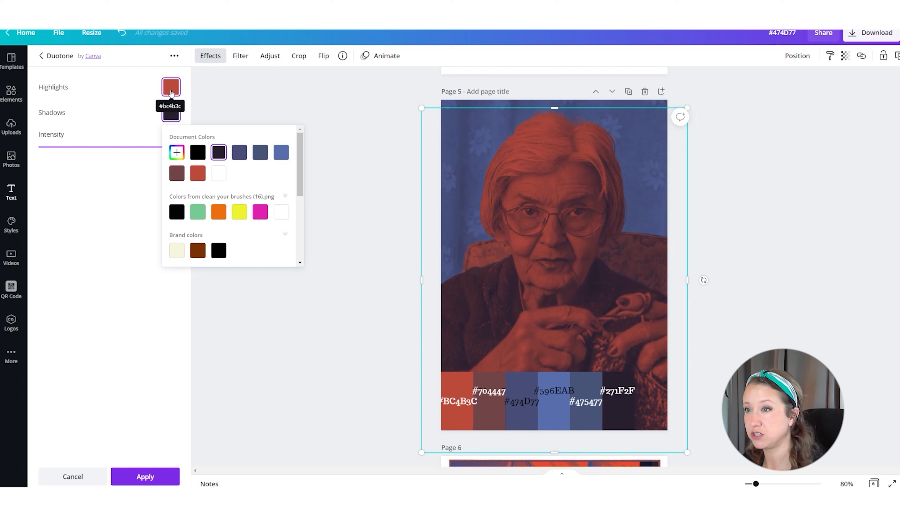
Lighten the woman's Duotone highlights to coral #FF9486, and test #474D77 shadows before returning to #271F2F.
left_click(171, 88)
left_click(177, 127)
left_click(237, 148)
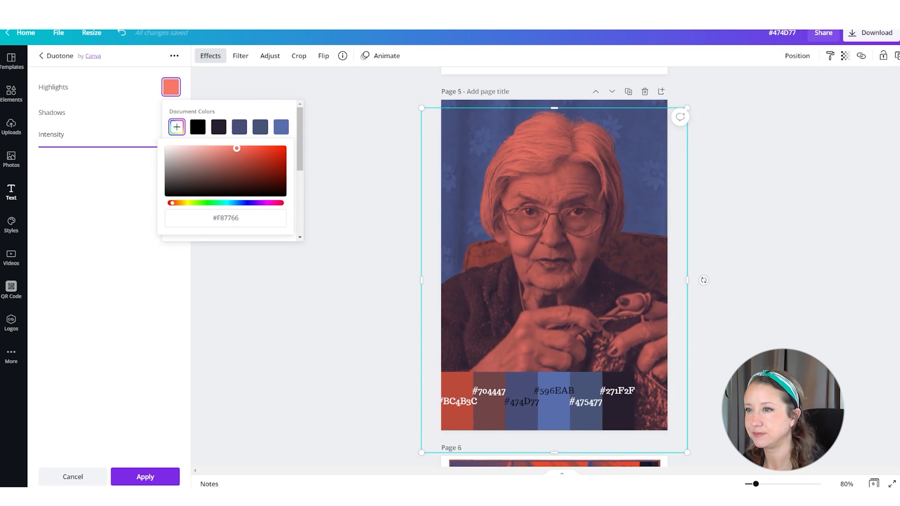
left_click(219, 148)
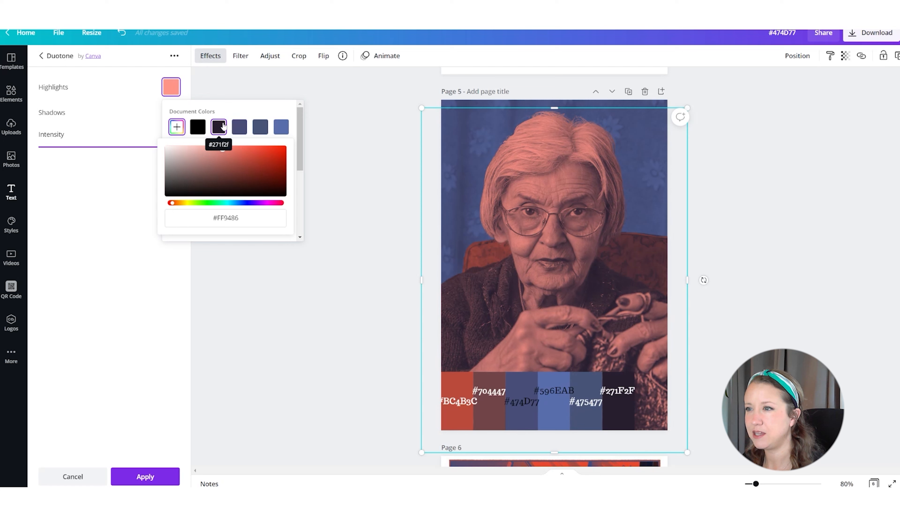
left_click_drag(217, 124, 210, 120)
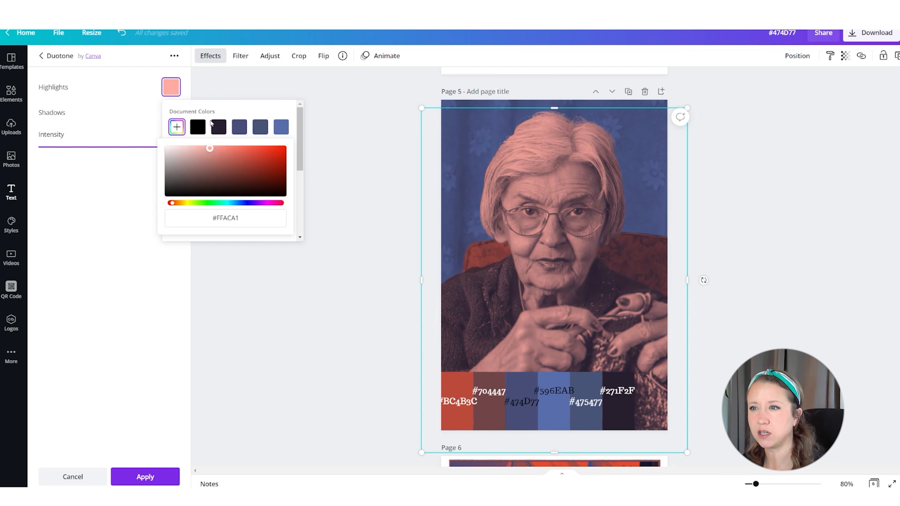
left_click(171, 113)
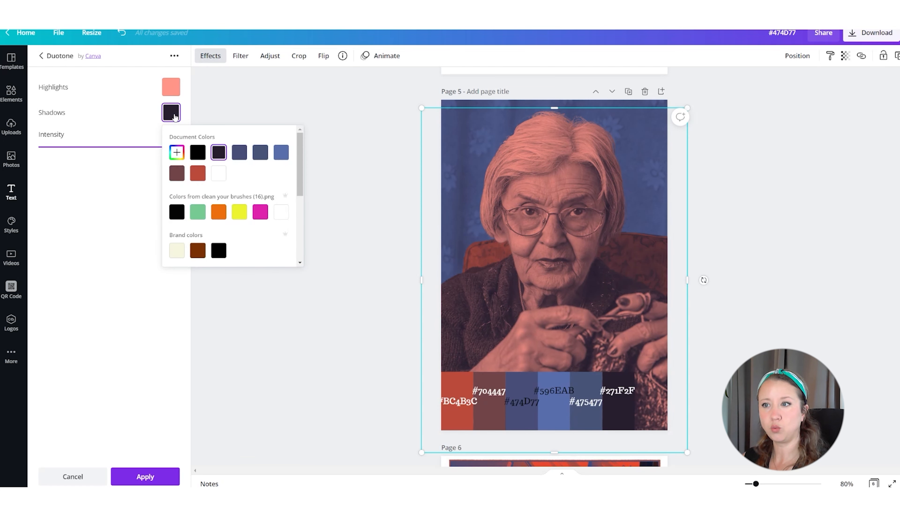
left_click(239, 153)
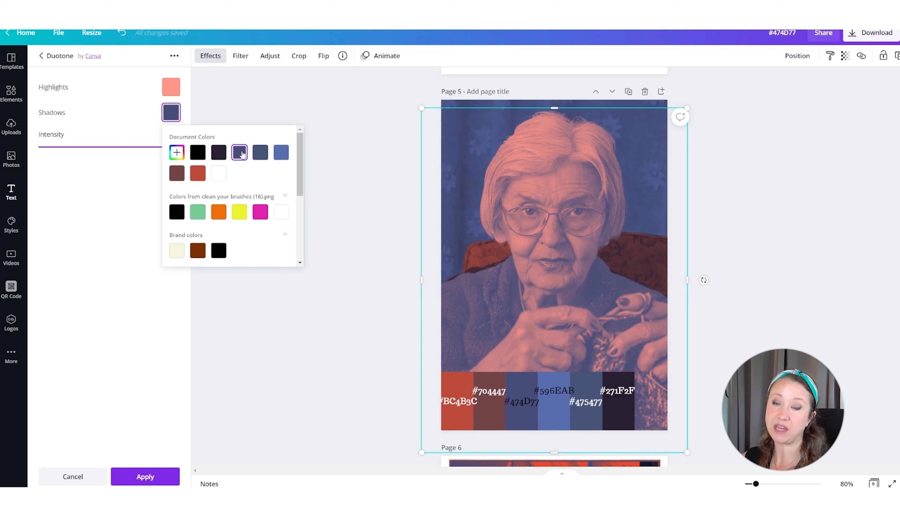
left_click(218, 153)
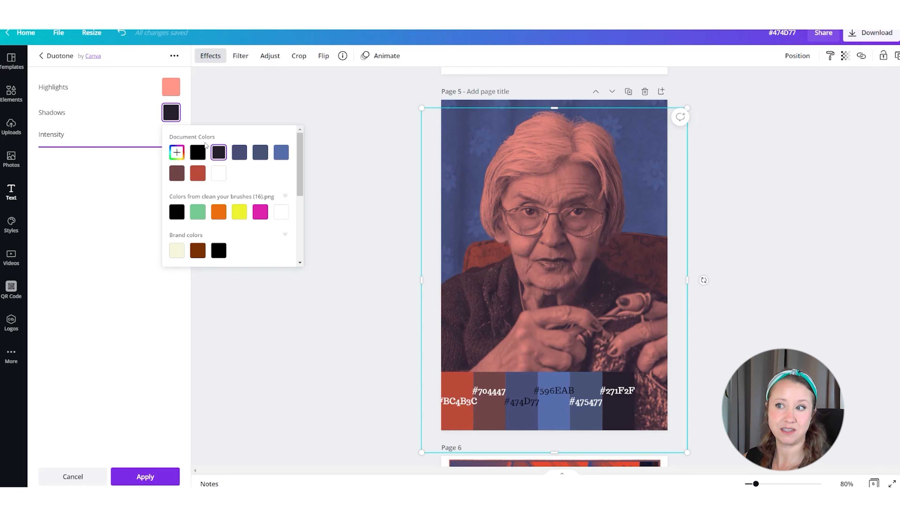
left_click(742, 229)
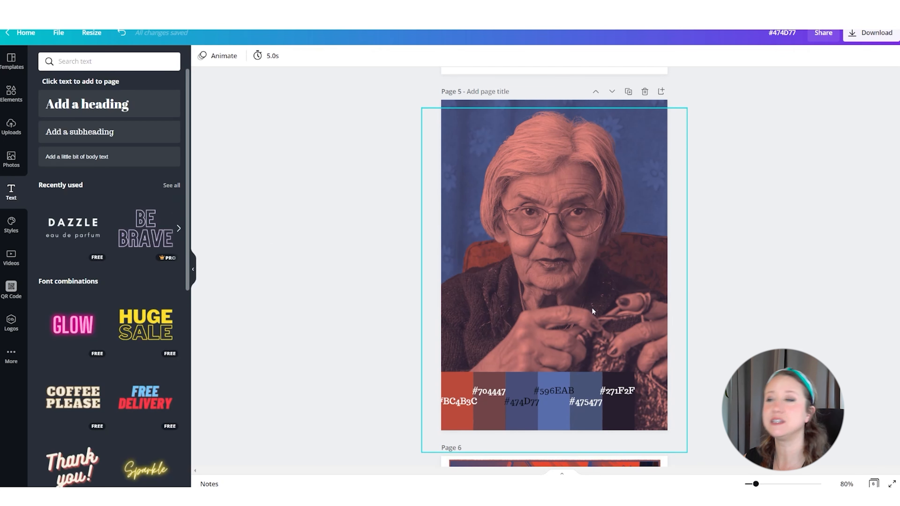
Move the woman's cutout slightly upward and enlarge it so that it reaches the upper edge of page 5.
left_click_drag(592, 308, 592, 307)
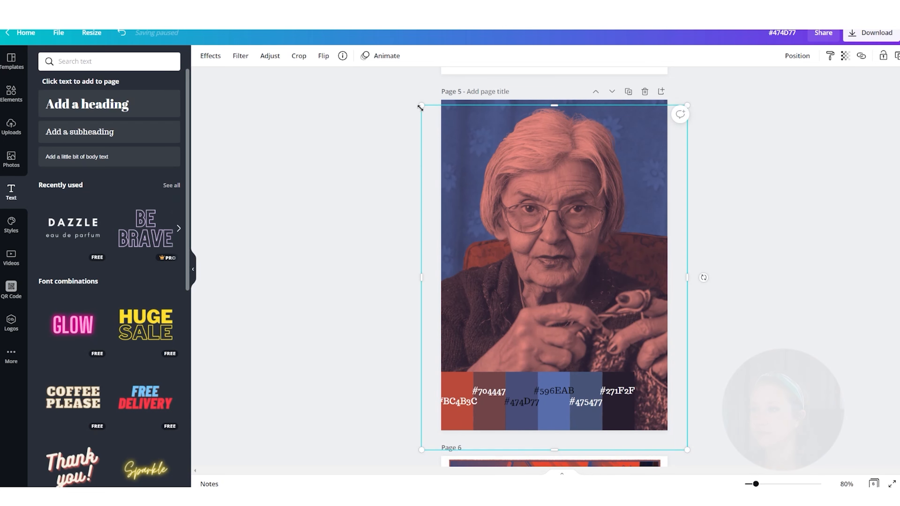
left_click_drag(421, 106, 416, 99)
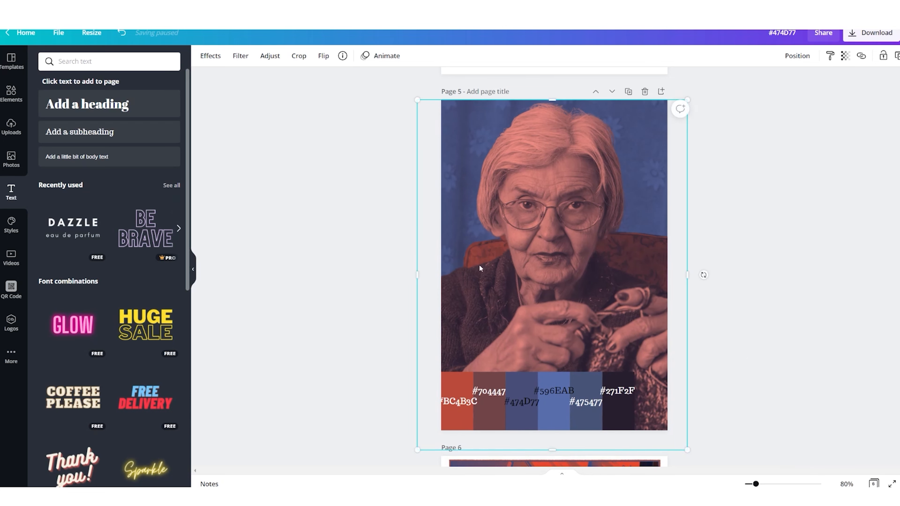
Search the elements library for "geometric" and look through the results for a suitable graphic.
left_click(82, 64)
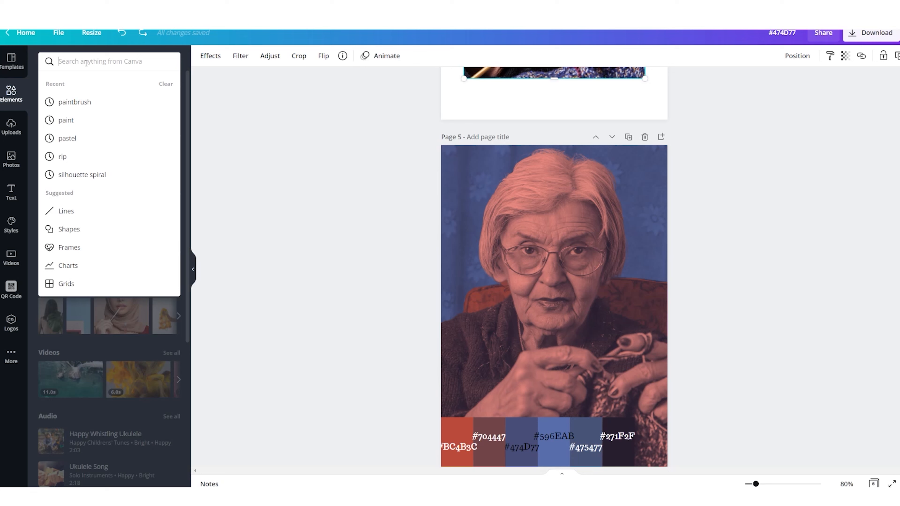
type("geometric")
key("Return")
scroll(122, 443, "down", 10)
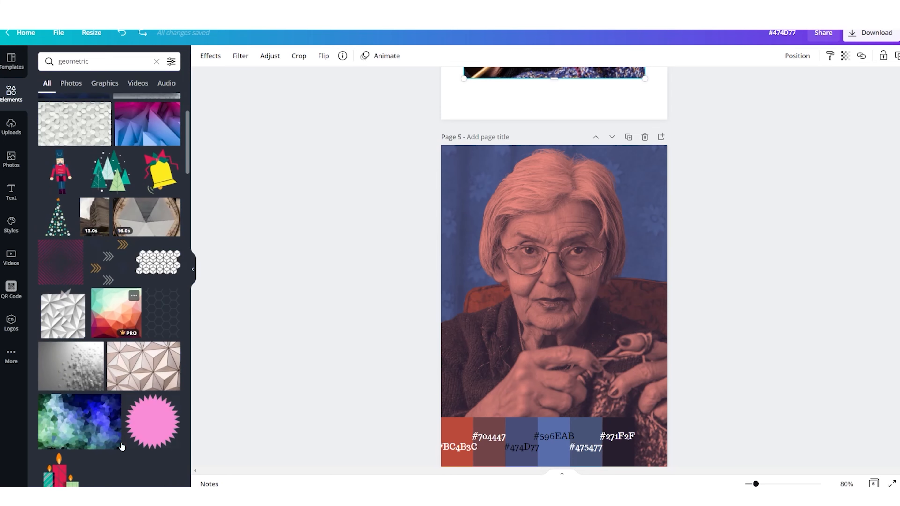
scroll(122, 443, "down", 10)
Search the elements for "spiral", try the thin concentric circles graphic over the portrait and delete it.
left_click(123, 60)
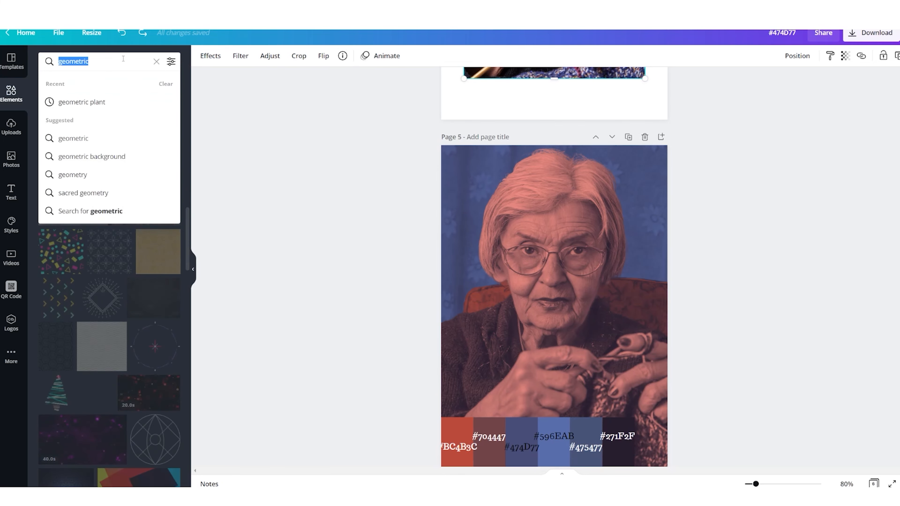
type("spiral")
key("Return")
scroll(142, 248, "down", 5)
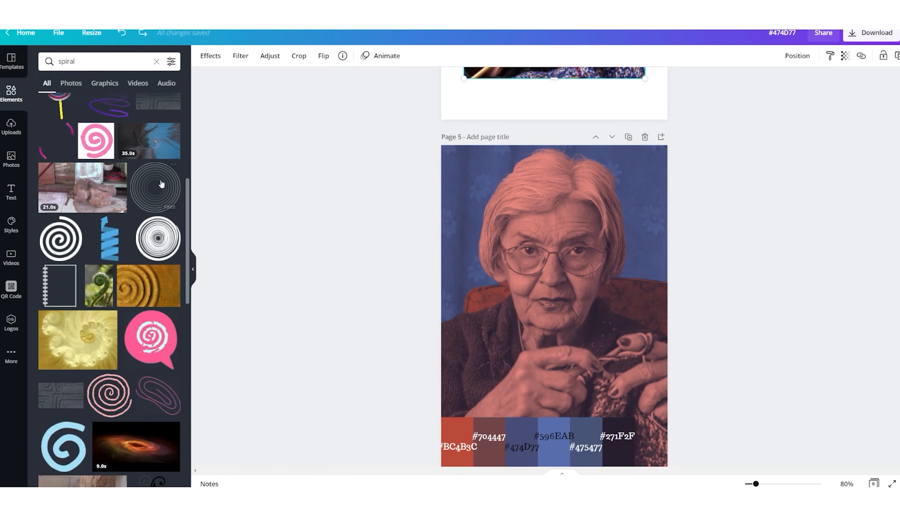
left_click(155, 196)
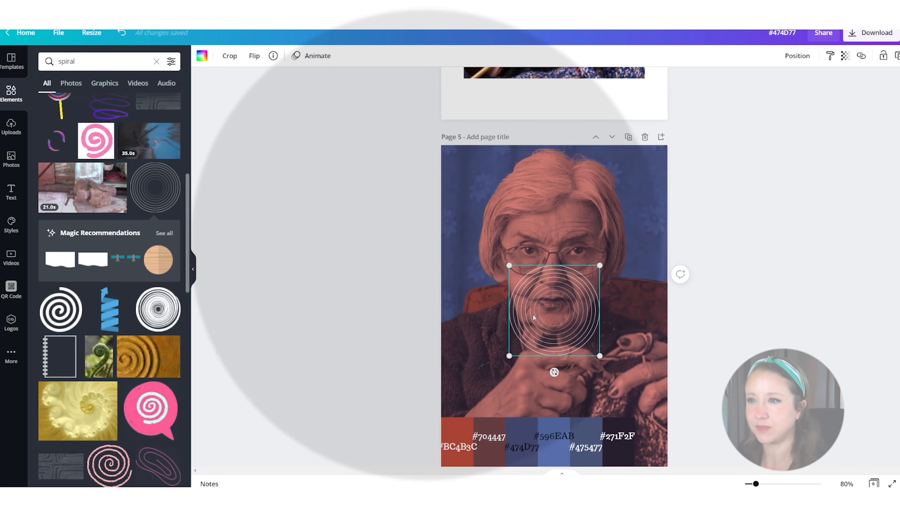
scroll(560, 304, "down", 1)
key("Delete")
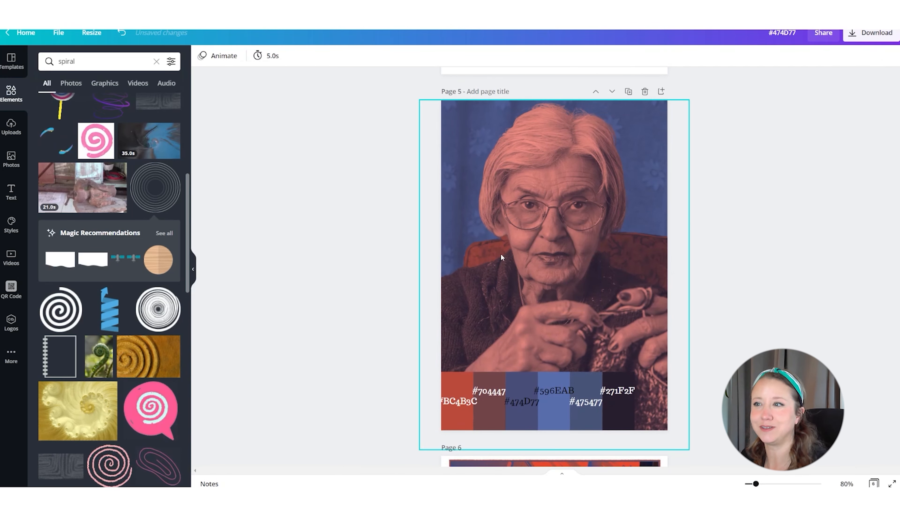
Search the elements library for "glow" and look through the results.
left_click(91, 62)
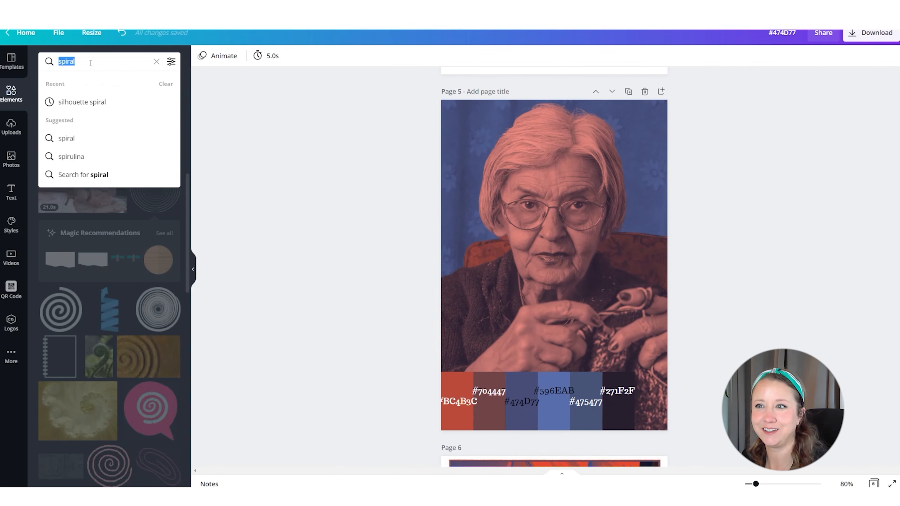
type("glow")
key("Return")
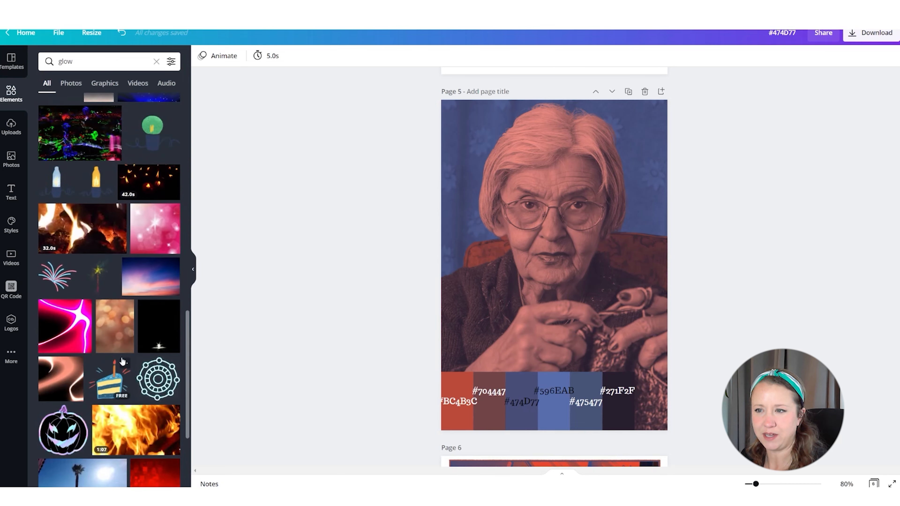
Search the elements for "blur" and add the dark grey gradient and the orange glow from its recommendations to page 5.
left_click(75, 63)
type("blur")
key("Return")
scroll(60, 351, "down", 10)
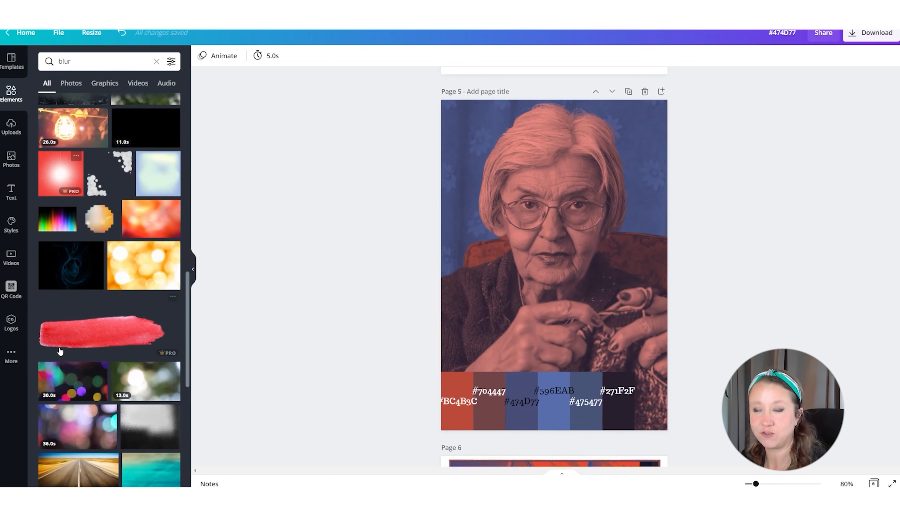
scroll(59, 347, "up", 10)
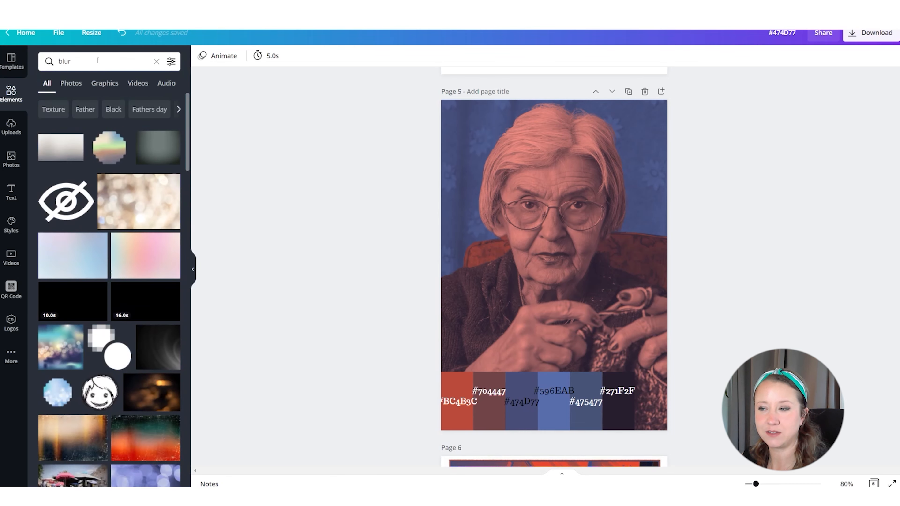
left_click(158, 153)
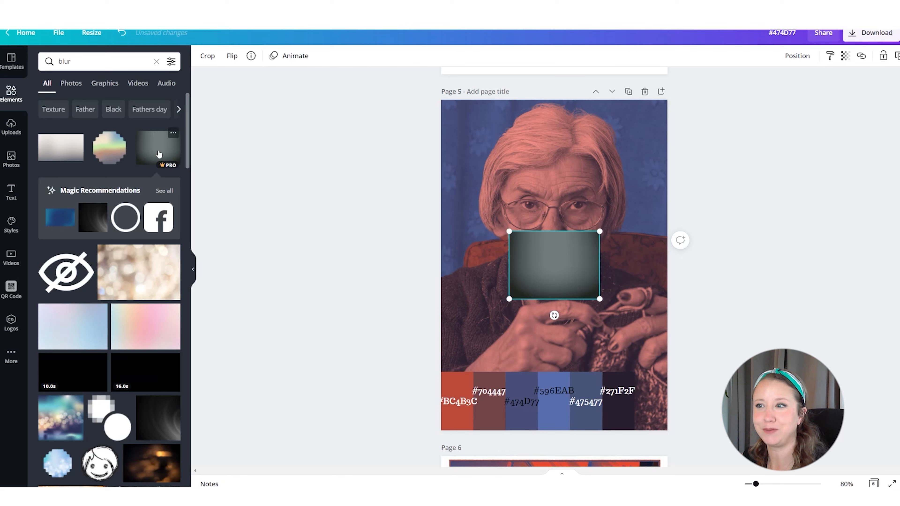
left_click(158, 191)
left_click(158, 205)
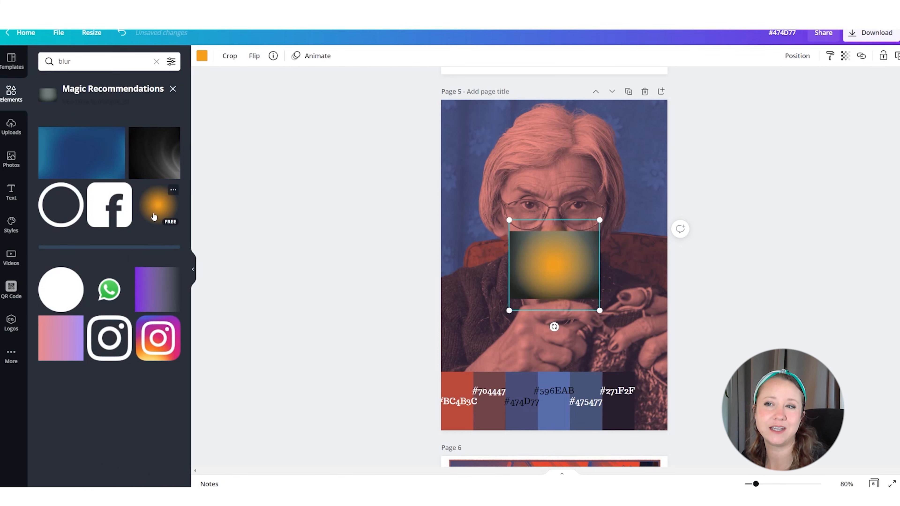
Try the dark grey gradient enlarged over the whole of page 5 with transparency 0, and delete it.
left_click(540, 268)
left_click_drag(509, 231, 333, 100)
left_click_drag(599, 299, 774, 431)
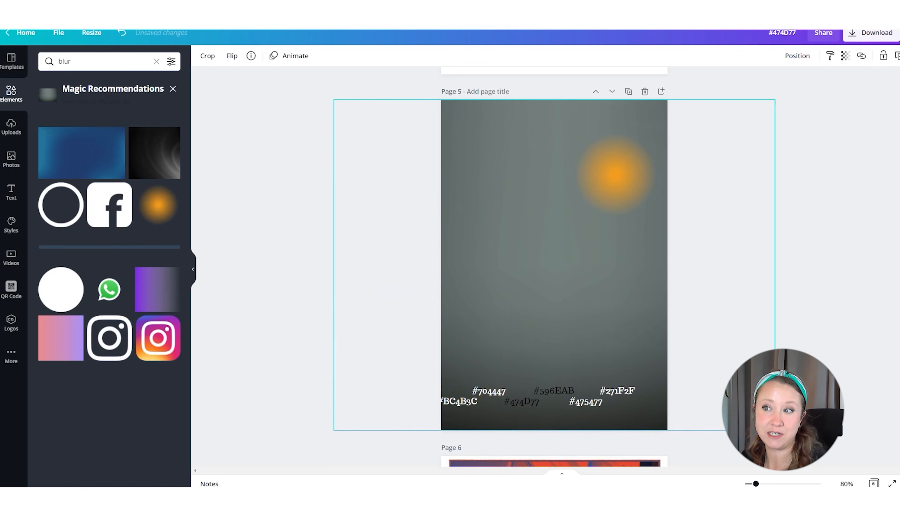
left_click(845, 55)
left_click_drag(813, 81, 761, 83)
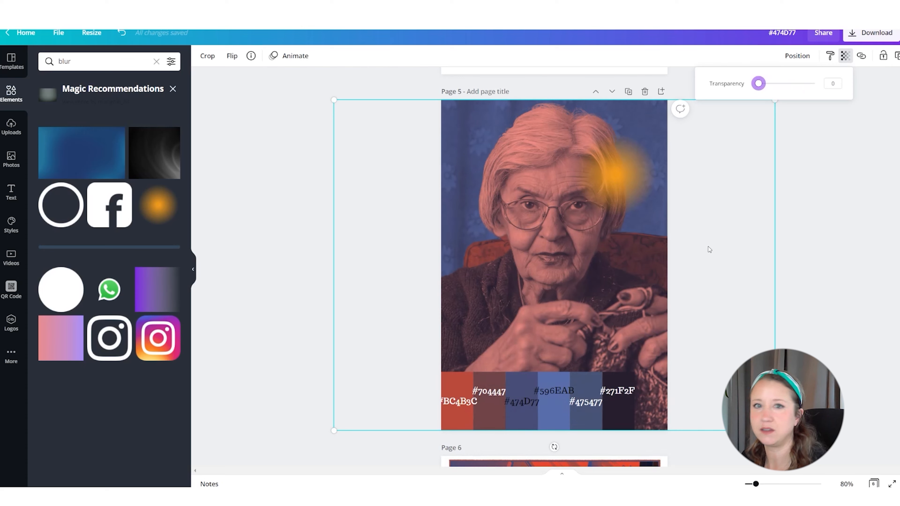
mouse_move(725, 265)
left_mouse_down()
mouse_move(629, 263)
mouse_move(717, 264)
left_mouse_up()
key("Delete")
Recolour the orange glow to the palette's red #BC4B3C, then enlarge it and move it over the portrait's upper-left corner.
left_click(617, 176)
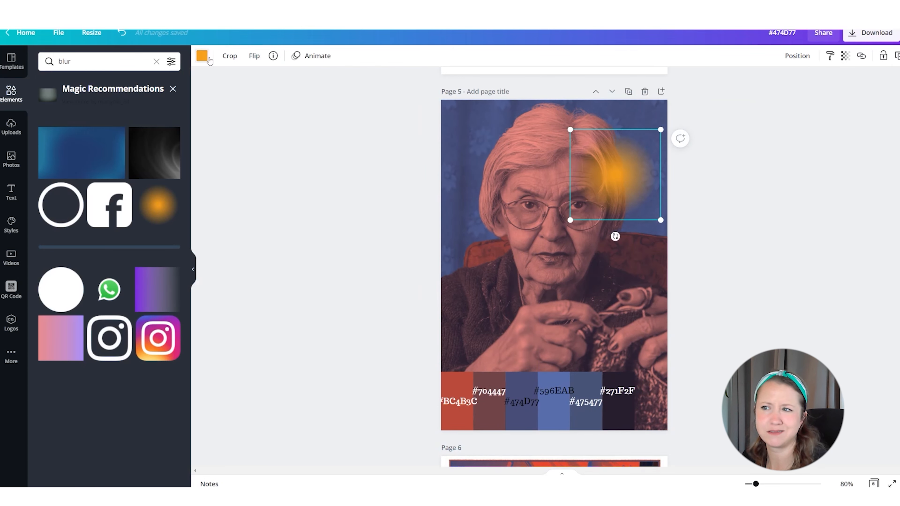
left_click(202, 55)
left_click(48, 127)
left_click(72, 128)
left_click_drag(661, 220, 820, 347)
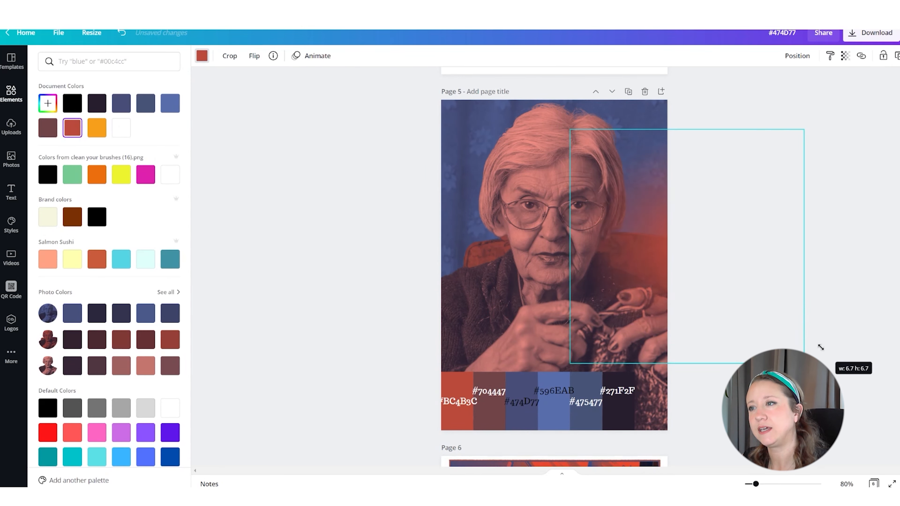
left_click_drag(736, 321, 687, 213)
left_click_drag(756, 256, 823, 352)
left_click_drag(724, 281, 516, 216)
Set the red glow's transparency to 50, then try it centred behind the woman's head and in another document colour.
left_click(846, 56)
left_click_drag(814, 84, 787, 83)
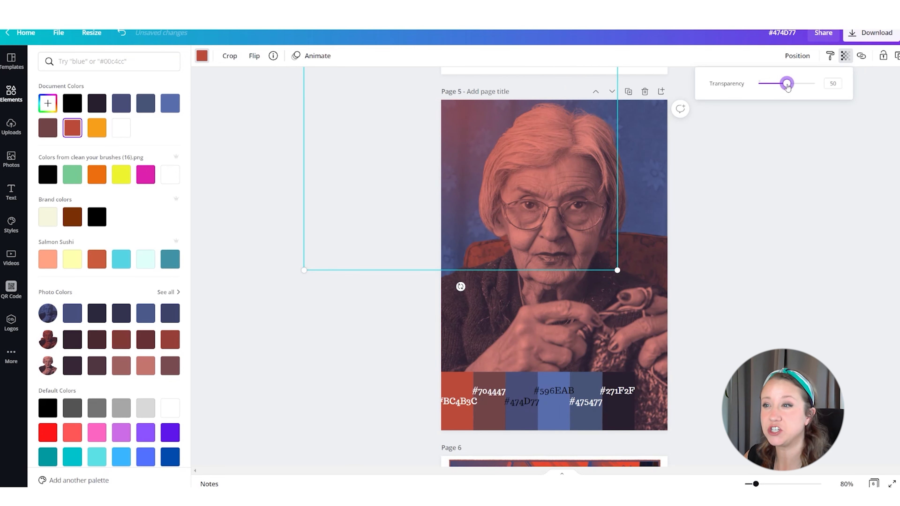
left_click(797, 56)
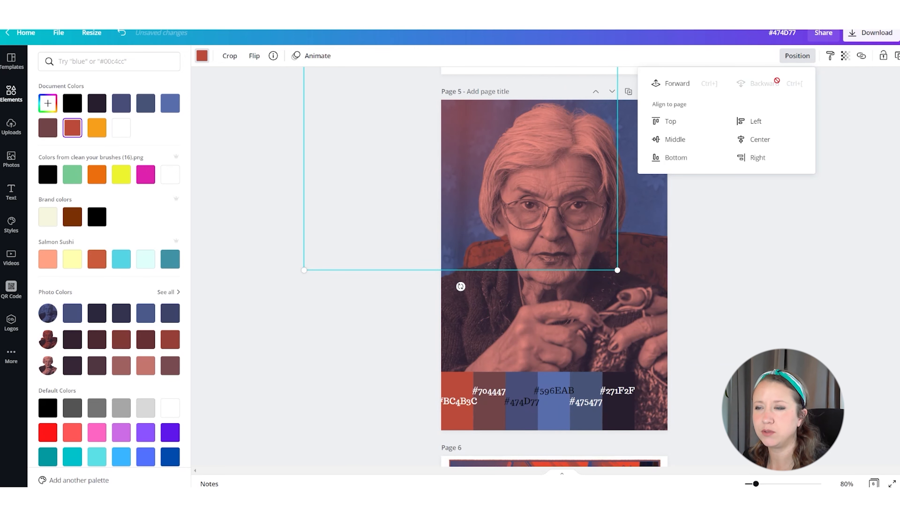
left_click(795, 215)
left_click_drag(307, 143, 432, 216)
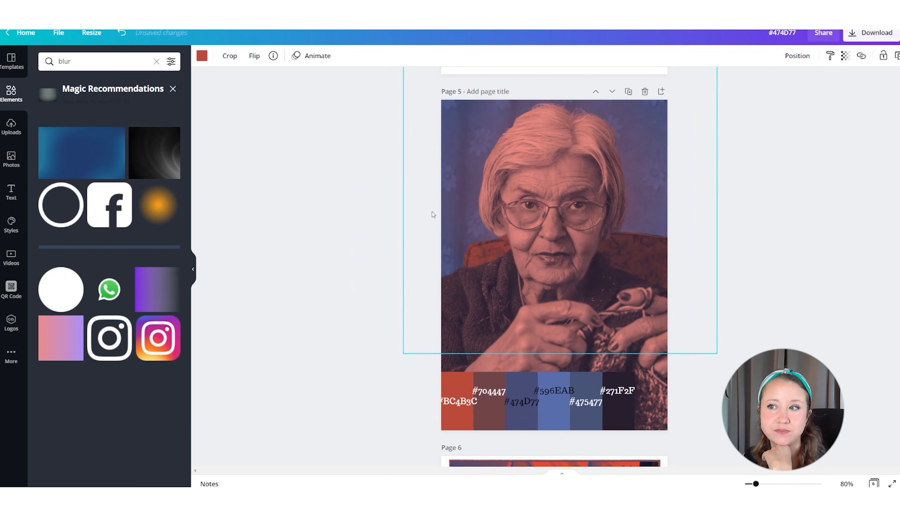
left_click(202, 55)
left_click(98, 132)
left_click_drag(470, 242, 461, 314)
left_click(818, 261)
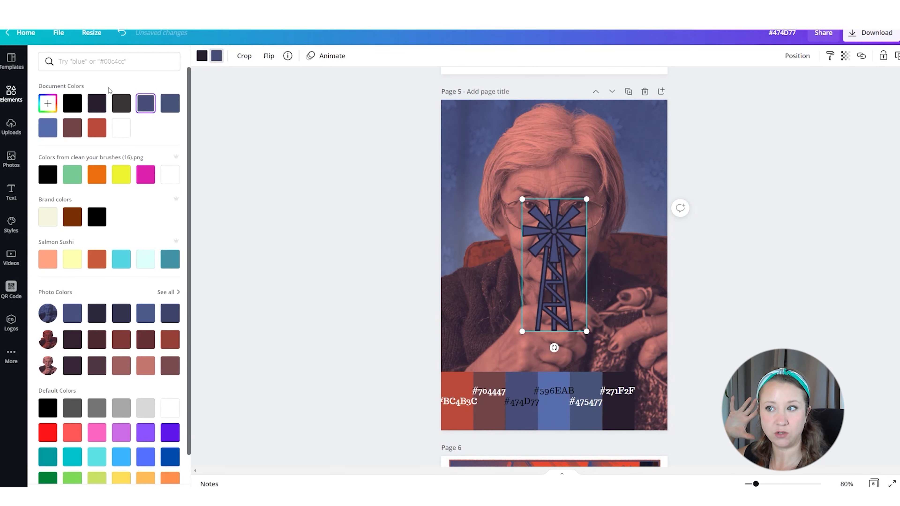
Recolour the windmill's blue fill dark purple #271F2F, then shrink, tilt and place it on the blue background beside the woman's face.
left_click(97, 103)
left_click_drag(550, 347, 558, 357)
left_click_drag(555, 294, 477, 241)
left_click_drag(505, 144, 481, 201)
left_click_drag(460, 246, 644, 207)
left_click_drag(666, 165, 649, 193)
left_click_drag(633, 262, 629, 262)
left_click_drag(639, 217, 647, 212)
Send the windmill backward one level in the layer order.
left_click(797, 56)
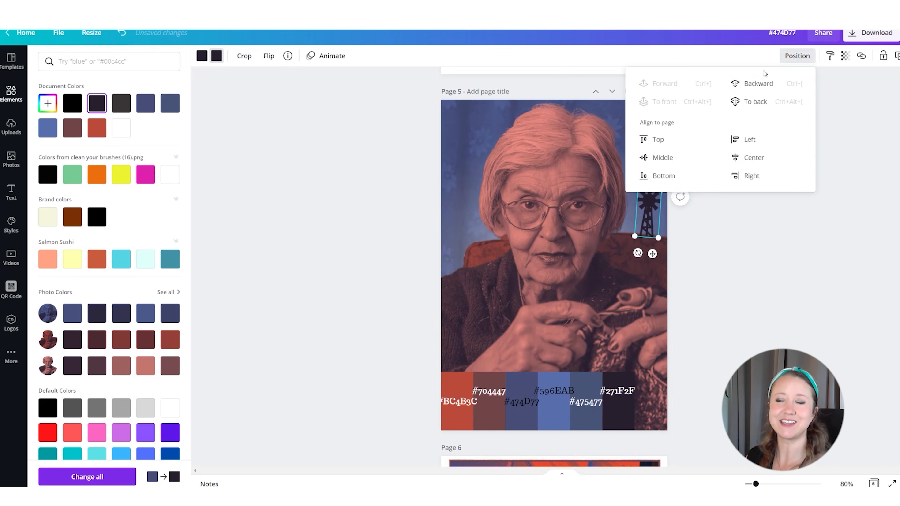
left_click(765, 84)
left_click(759, 239)
left_click(758, 241)
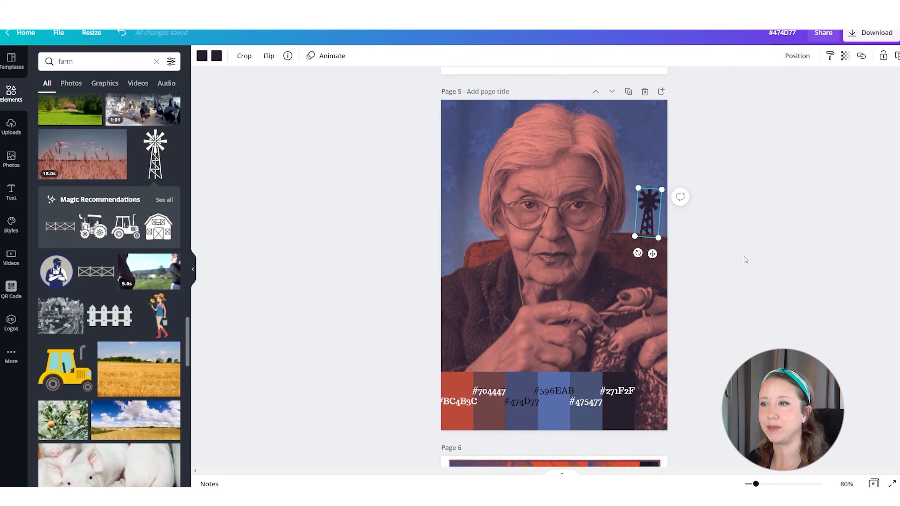
Look through the windmill's recommendations and the farm results, and add the black-and-white barn illustration to page 5.
left_click(164, 200)
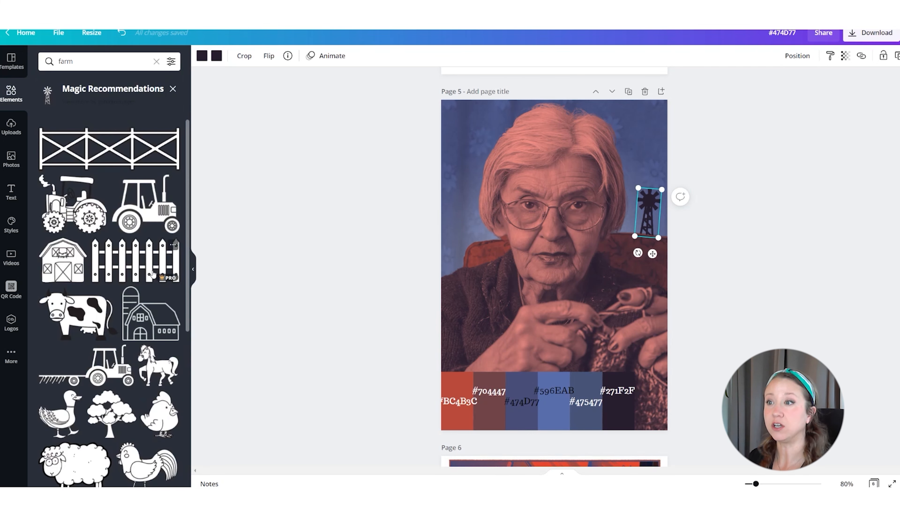
scroll(159, 230, "down", 8)
scroll(153, 273, "up", 8)
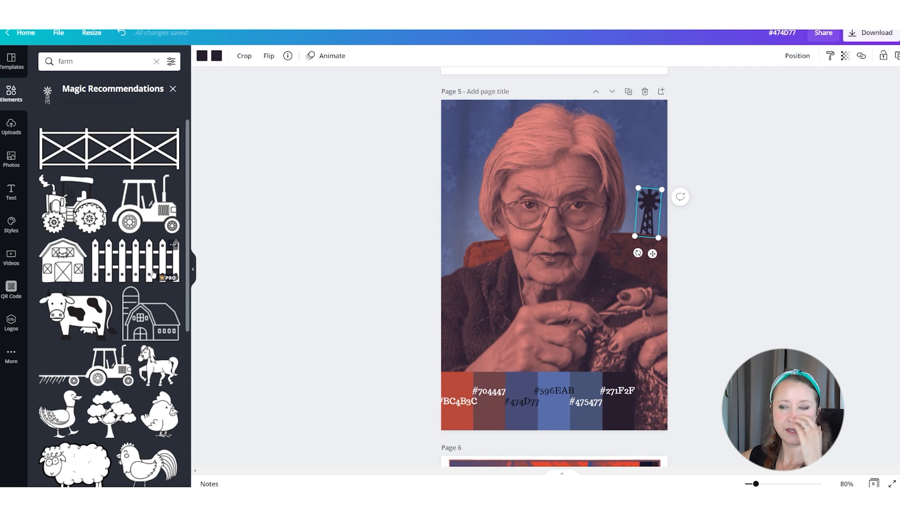
left_click(172, 89)
scroll(126, 280, "down", 5)
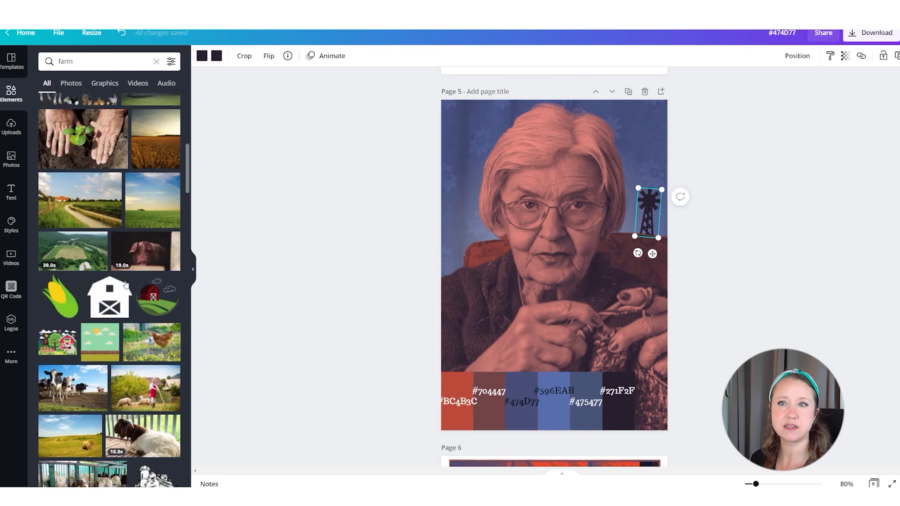
scroll(126, 283, "down", 2)
left_click(157, 400)
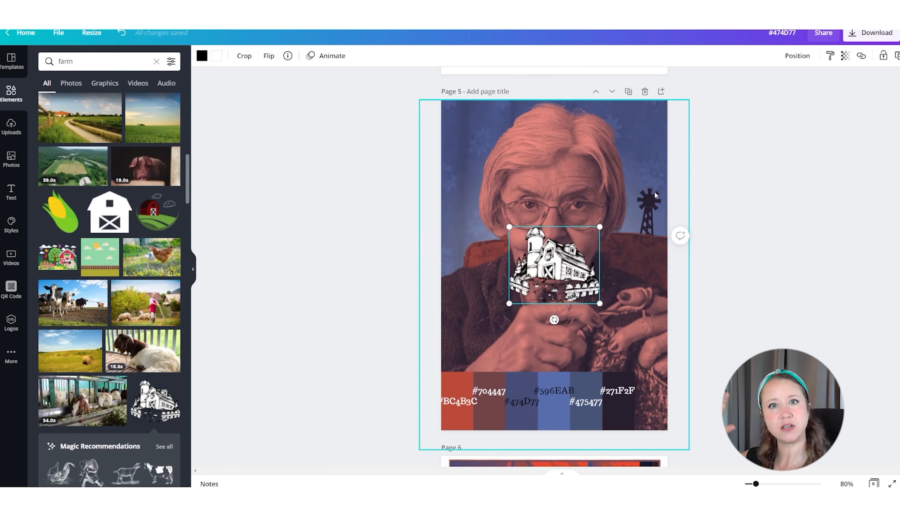
Try both of the barn illustration's colours in the palette's dark purple, and delete the graphic.
left_click(202, 57)
left_click(97, 103)
left_click(217, 58)
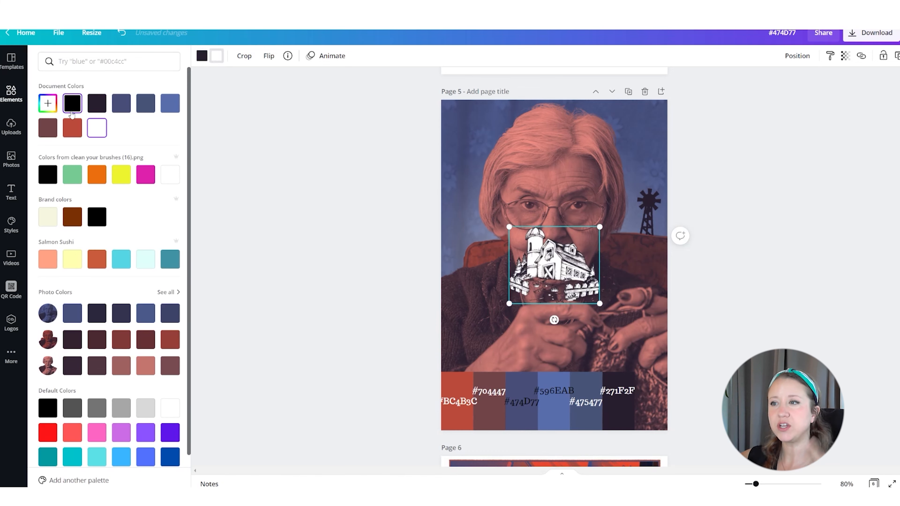
left_click(72, 106)
left_click(97, 104)
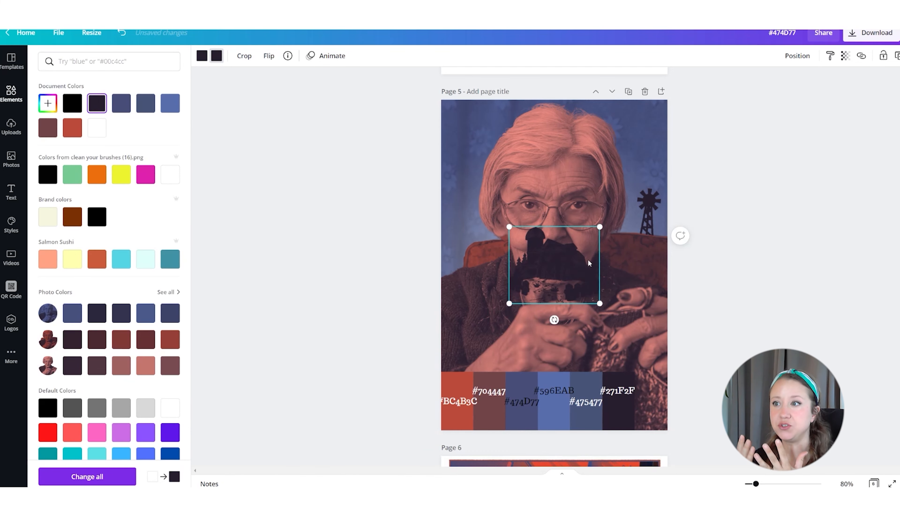
left_click_drag(600, 227, 563, 279)
key("Delete")
Look through the farm results and the barn illustration's recommendations for a graphic that works as a silhouette.
scroll(118, 186, "up", 3)
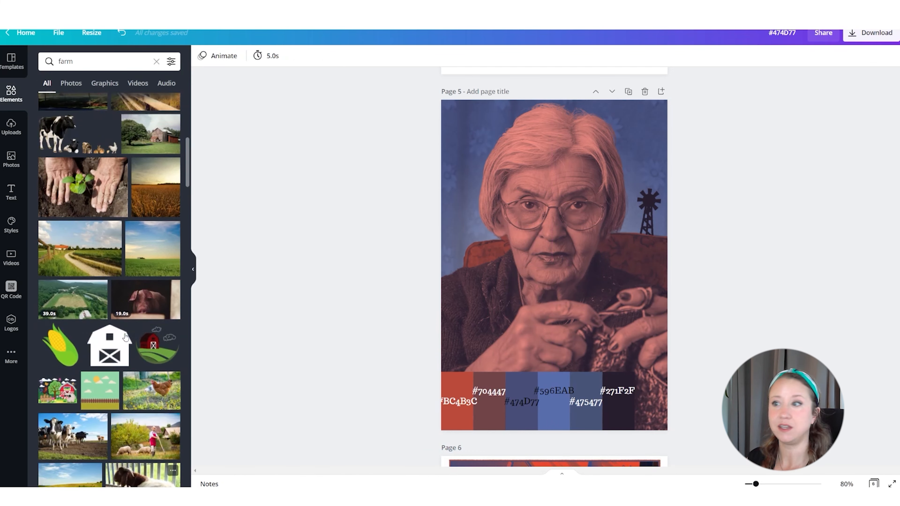
scroll(141, 159, "down", 8)
left_click(164, 219)
scroll(119, 307, "down", 3)
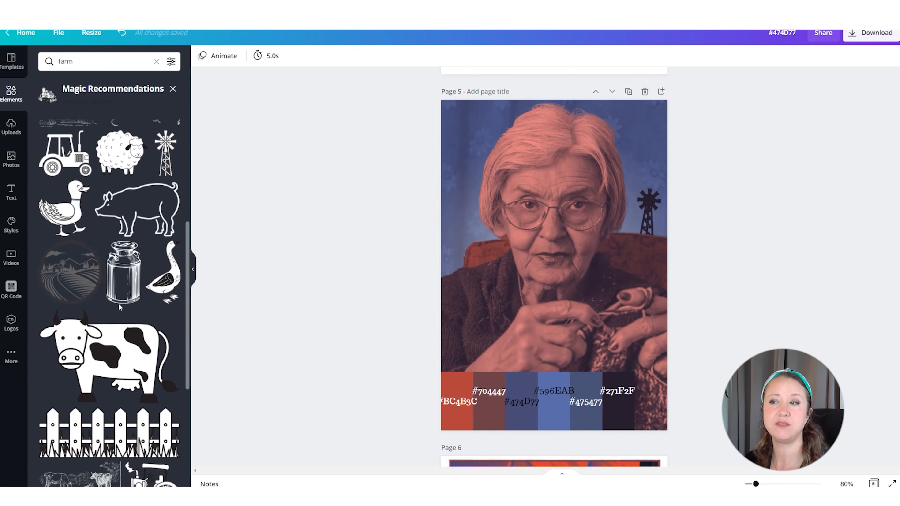
scroll(119, 307, "down", 5)
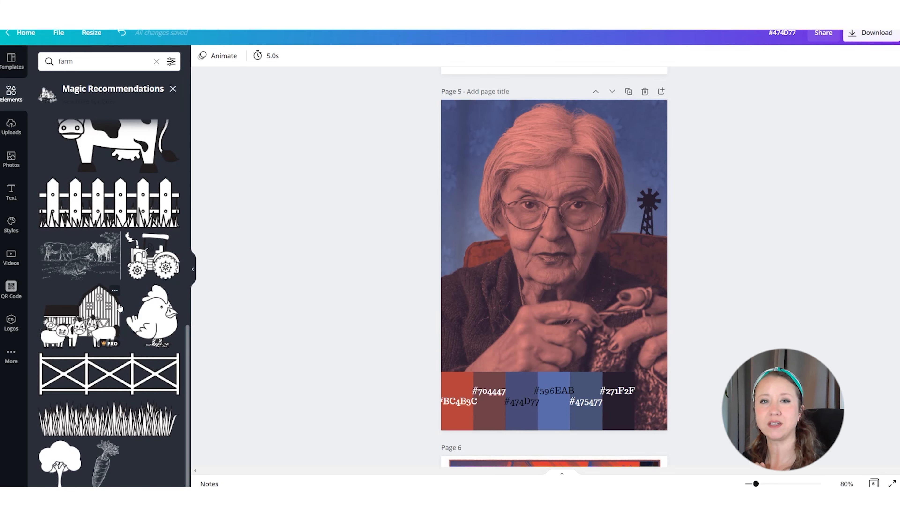
scroll(121, 308, "up", 4)
left_click(172, 89)
scroll(113, 332, "down", 5)
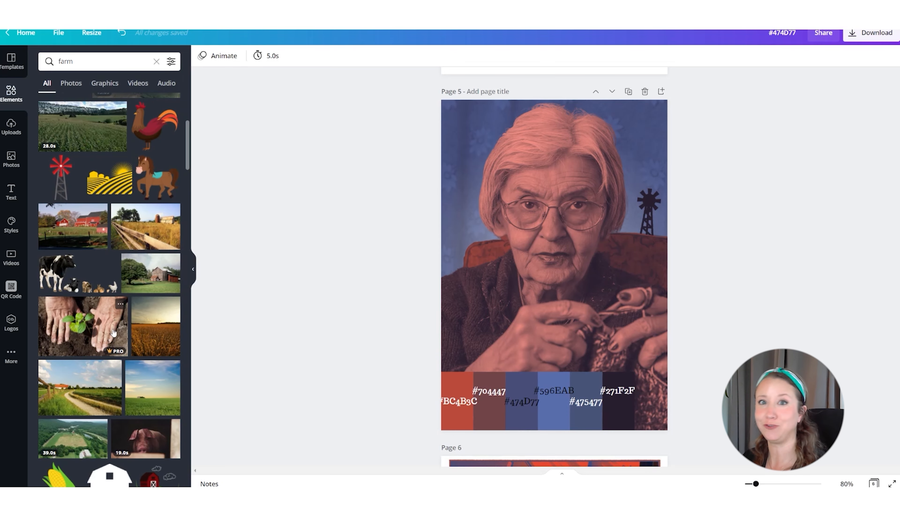
Add the yellow farm field and sun graphic to page 5 and recolour it dark purple #271F2F.
left_click(109, 177)
left_click(202, 56)
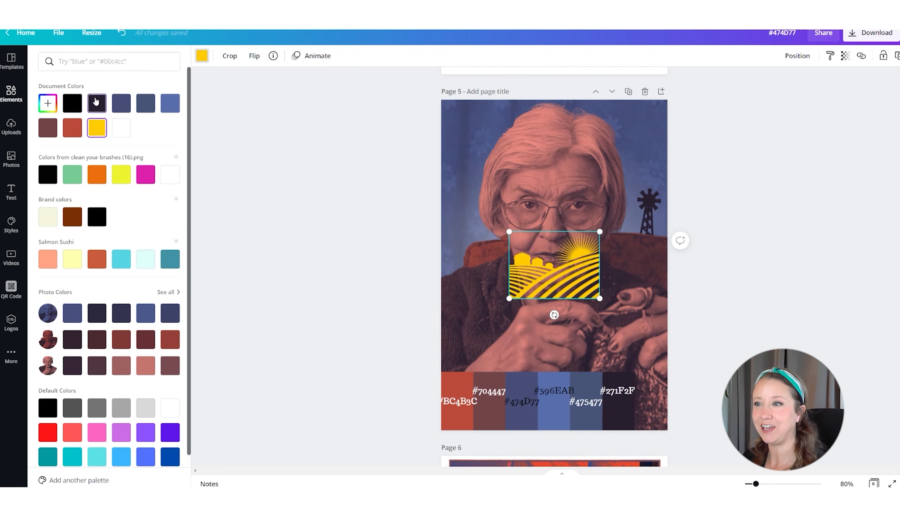
left_click(97, 103)
Crop the sun off the field graphic, then enlarge it and place it beneath the windmill beside the woman.
double_click(563, 263)
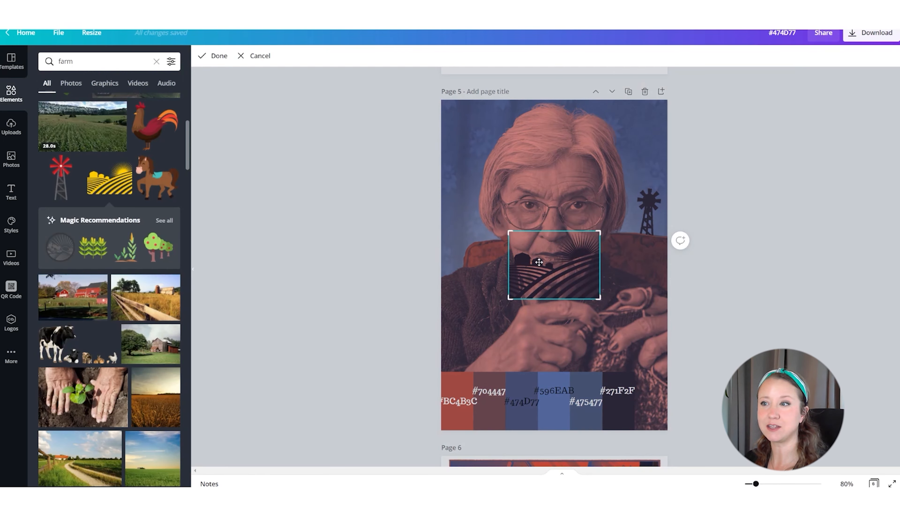
left_click_drag(594, 298, 648, 239)
left_click(694, 287)
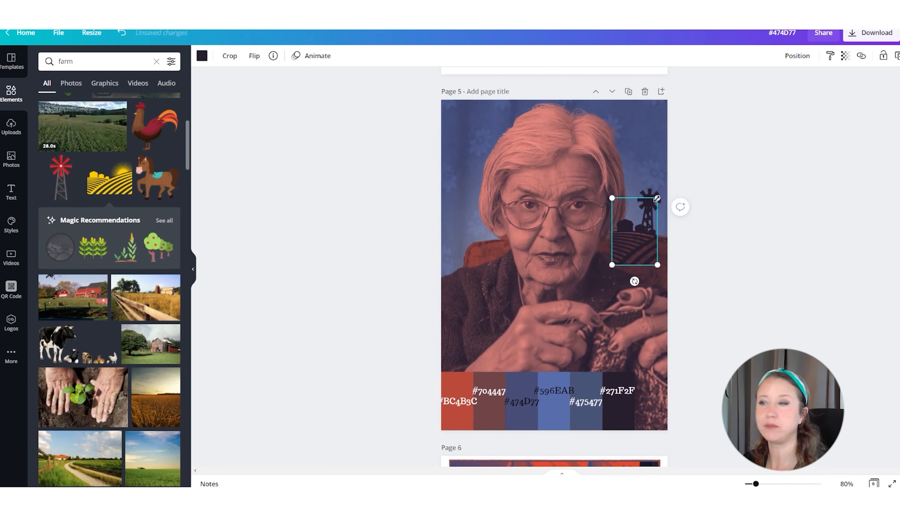
left_click_drag(657, 199, 692, 150)
left_click_drag(649, 247, 648, 264)
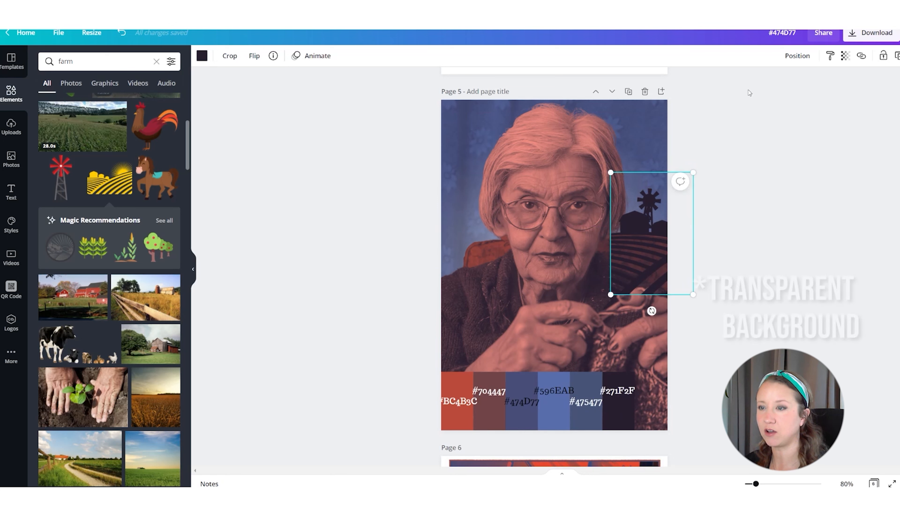
left_click(797, 56)
left_click(780, 214)
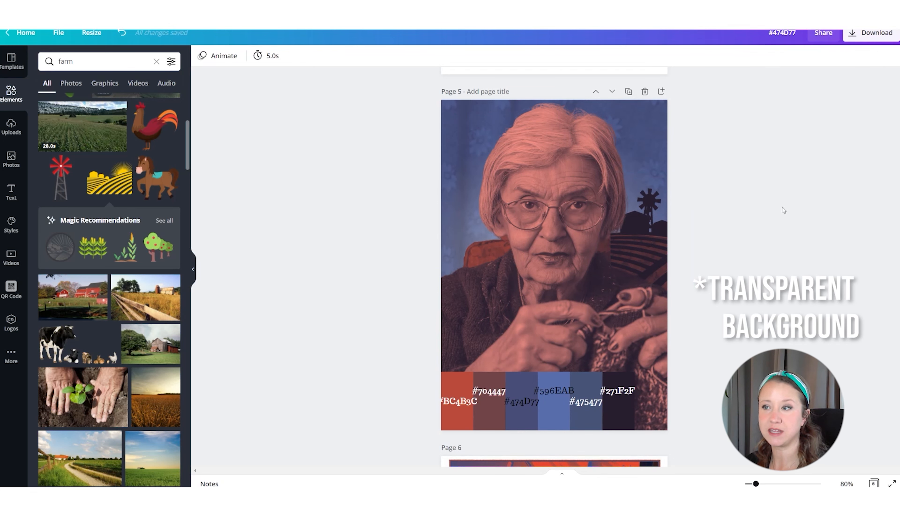
Shift the woman's cutout slightly down and to the left, and crop in its right edge.
left_click(636, 239)
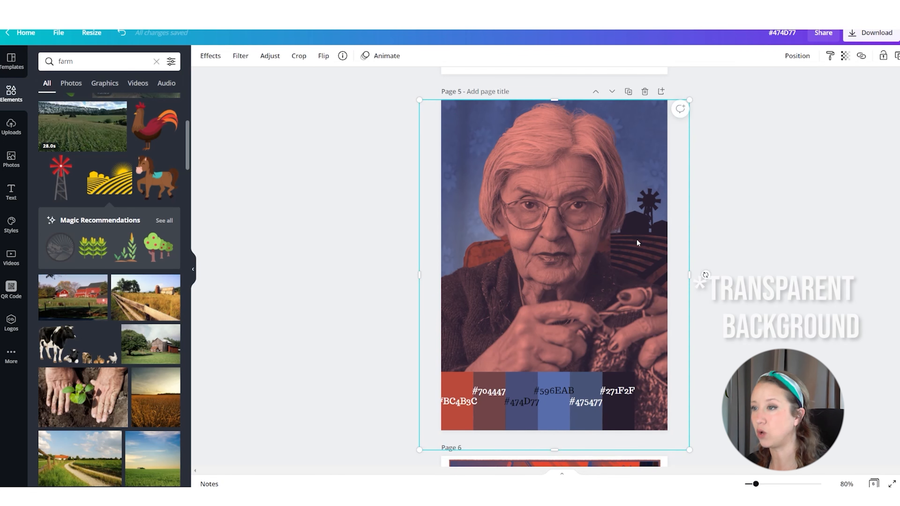
left_click(802, 56)
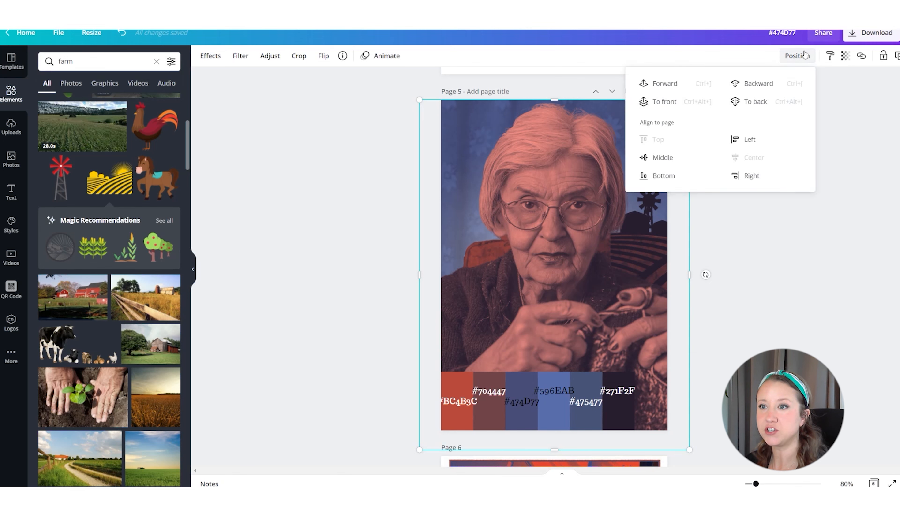
left_click(802, 56)
left_click_drag(642, 226, 640, 231)
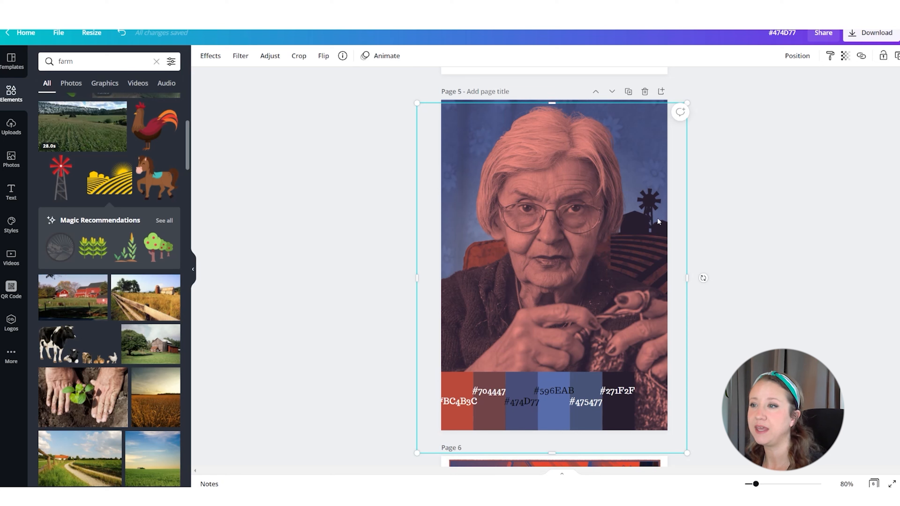
left_click_drag(686, 278, 622, 276)
Resize and reposition the field graphic so its hills fill the gap between the woman's shoulder and the page's right edge.
left_click(647, 237)
left_click_drag(610, 174, 583, 134)
left_click_drag(643, 252, 622, 269)
left_click_drag(565, 151, 596, 188)
mouse_move(659, 281)
left_mouse_down()
mouse_move(657, 262)
mouse_move(648, 262)
mouse_move(667, 300)
mouse_move(652, 271)
left_mouse_up()
left_click_drag(664, 296, 672, 279)
left_click(726, 275)
left_click(607, 314)
left_click(701, 273)
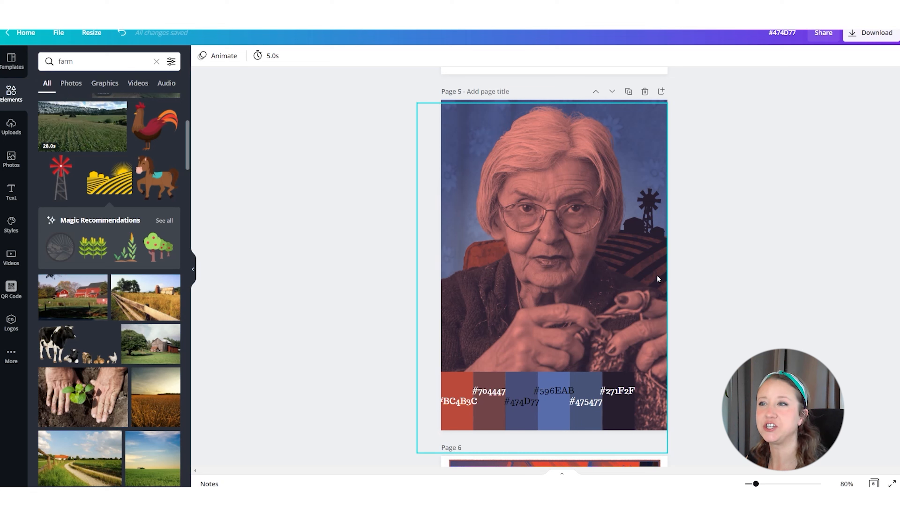
Set the vignette of page 5's blue background photo to 100.
left_click(96, 62)
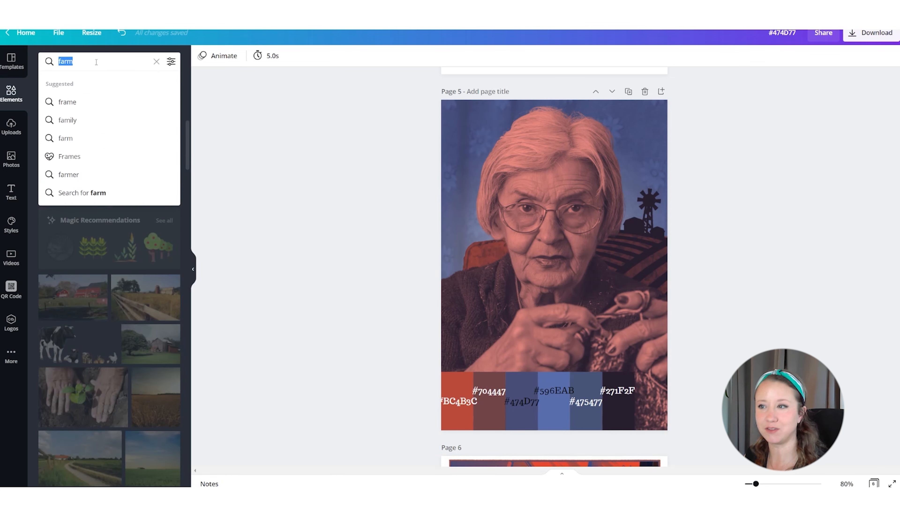
left_click(460, 114)
left_click(292, 56)
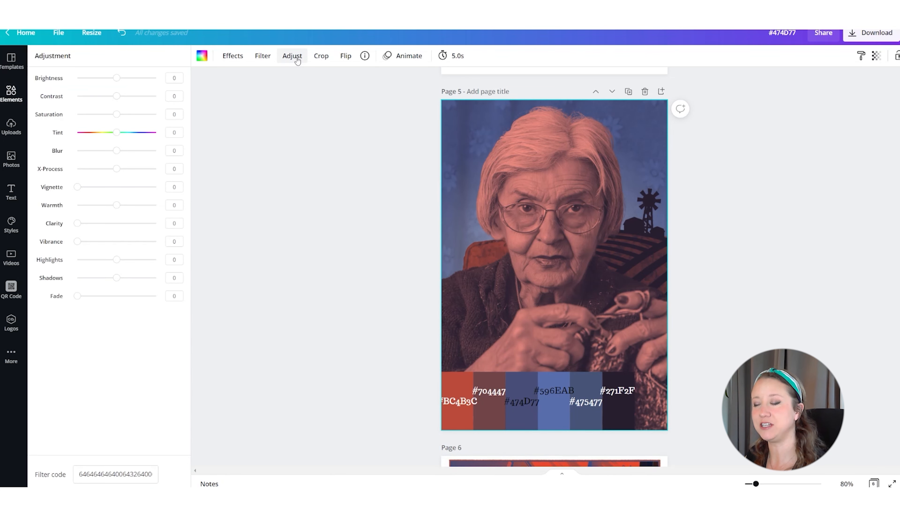
left_click_drag(78, 187, 155, 196)
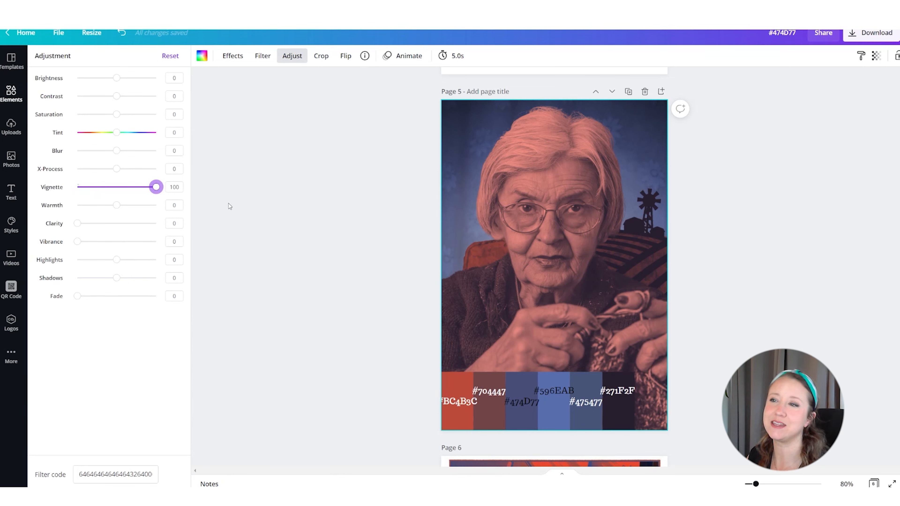
left_click(731, 244)
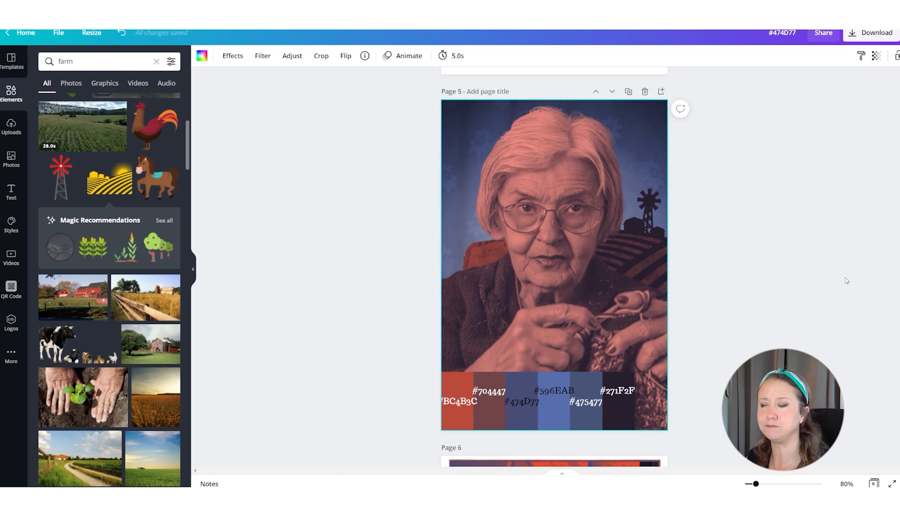
Remove the background from the original photo of the woman on page 4.
scroll(673, 253, "up", 10)
left_click(546, 241)
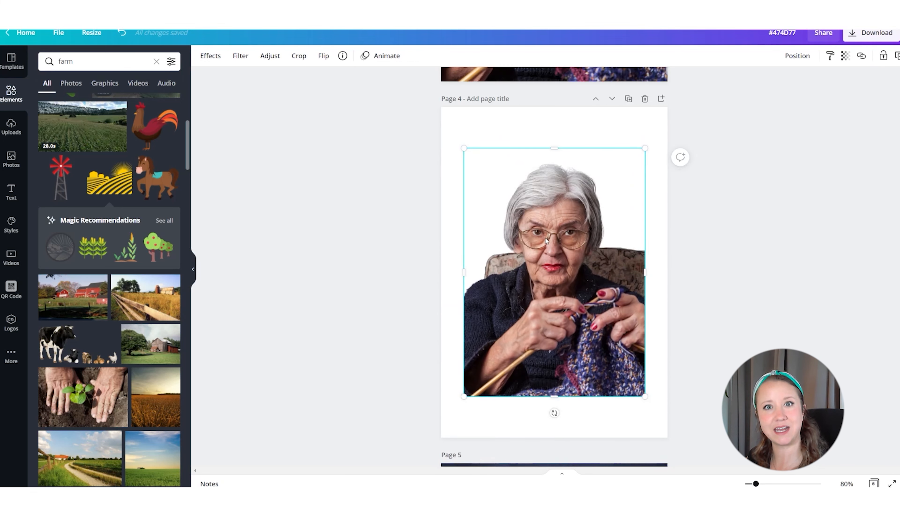
scroll(671, 304, "up", 6)
scroll(690, 343, "down", 6)
left_click(210, 56)
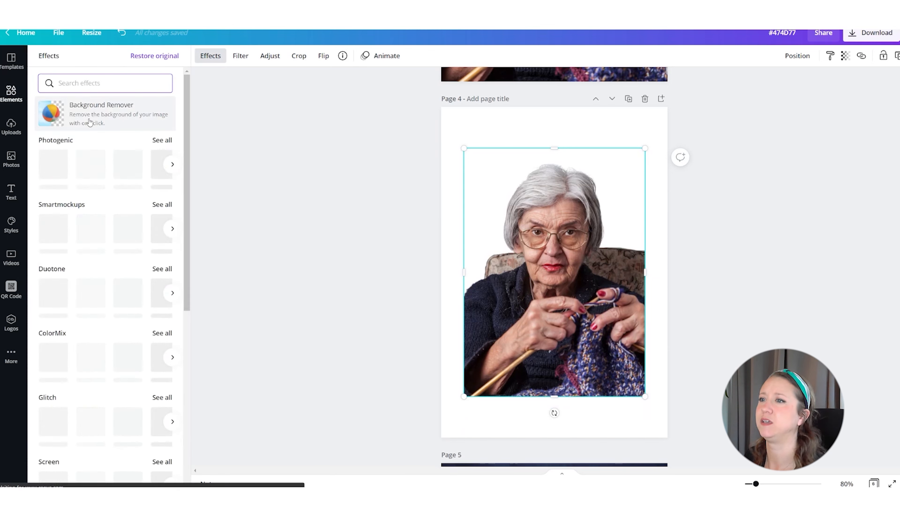
left_click(88, 123)
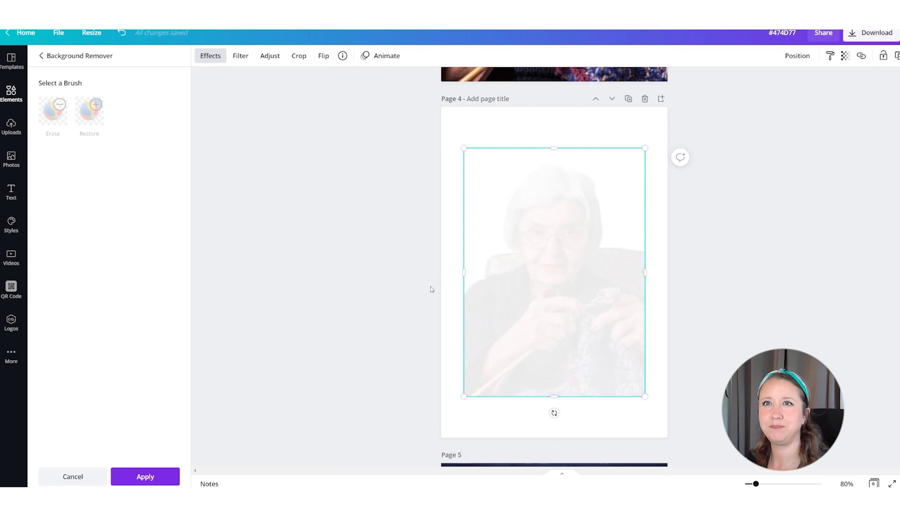
Erase the woman's hair, face, body and knitting with a size 81 brush, keeping only the glasses and eyes.
left_click_drag(72, 164, 158, 164)
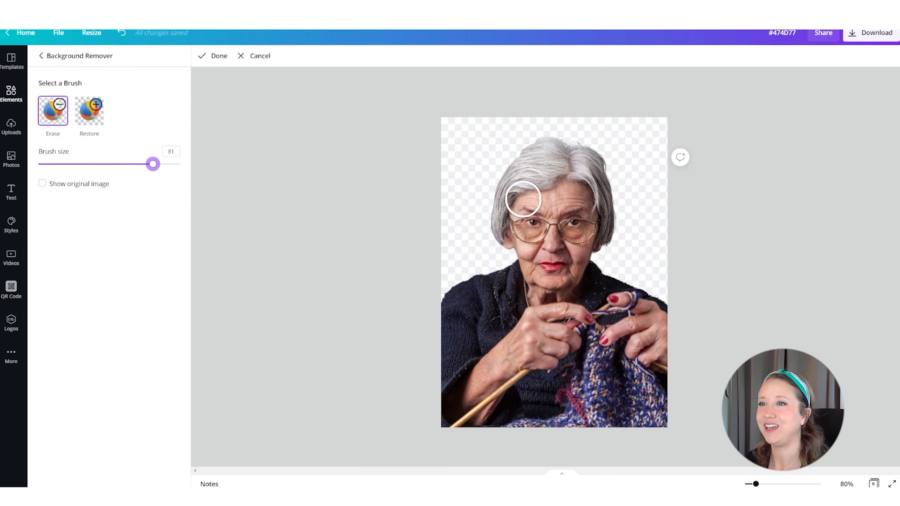
mouse_move(523, 199)
left_mouse_down()
mouse_move(518, 176)
mouse_move(531, 197)
left_mouse_up()
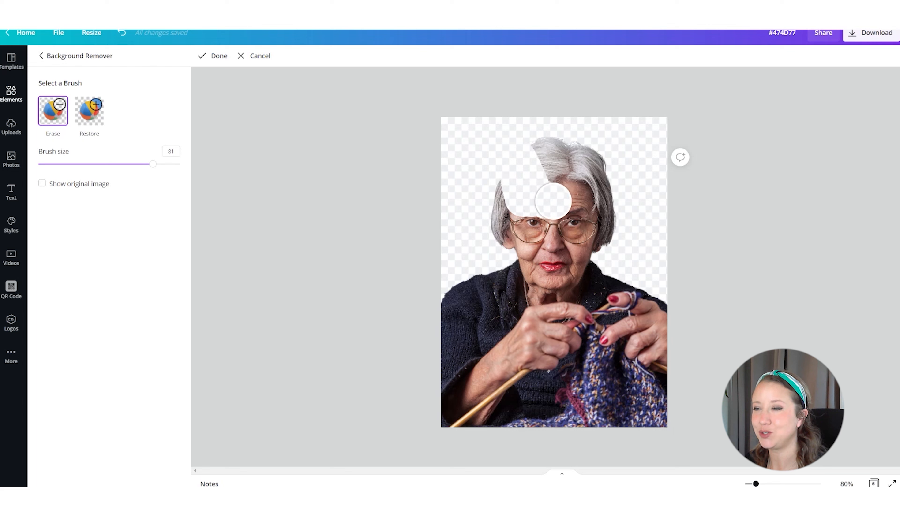
mouse_move(598, 204)
left_mouse_down()
mouse_move(566, 158)
mouse_move(593, 177)
left_mouse_up()
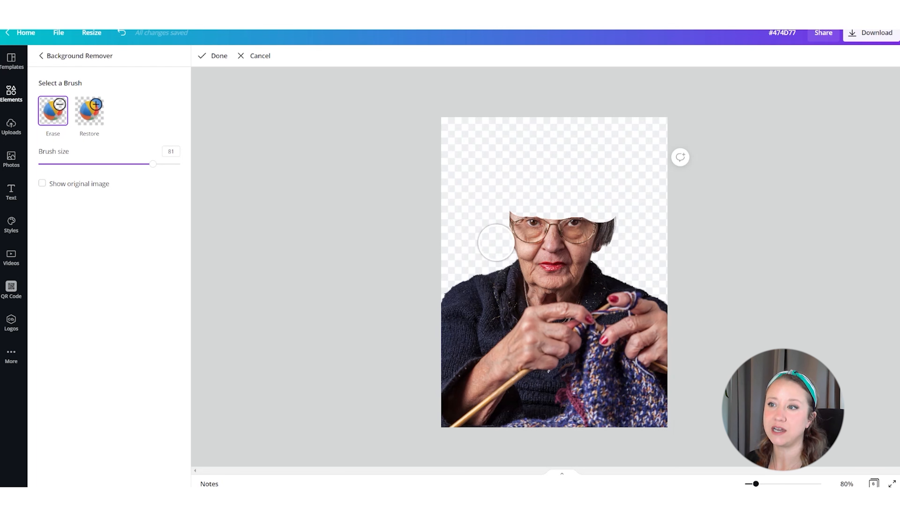
mouse_move(496, 243)
left_mouse_down()
mouse_move(519, 258)
mouse_move(522, 286)
mouse_move(552, 259)
mouse_move(542, 262)
mouse_move(592, 262)
left_mouse_up()
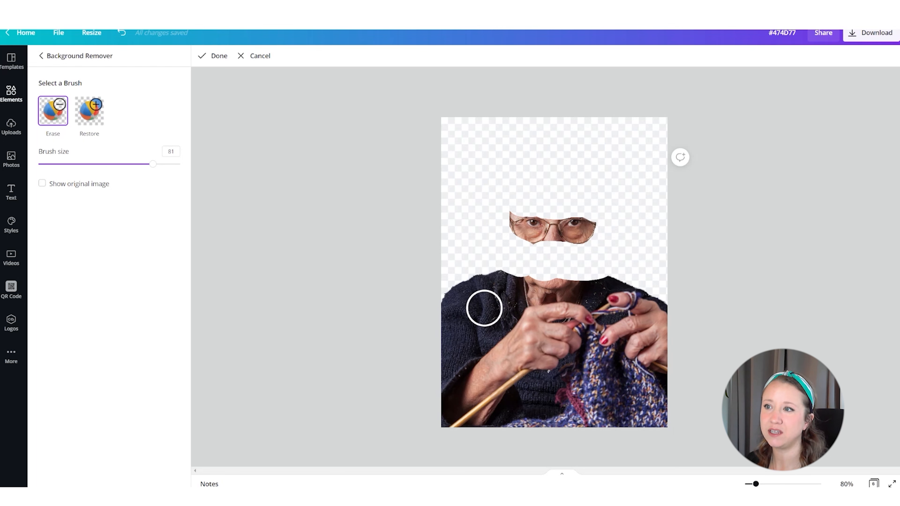
mouse_move(484, 308)
left_mouse_down()
mouse_move(589, 294)
mouse_move(437, 318)
mouse_move(538, 344)
mouse_move(494, 385)
mouse_move(630, 420)
left_mouse_up()
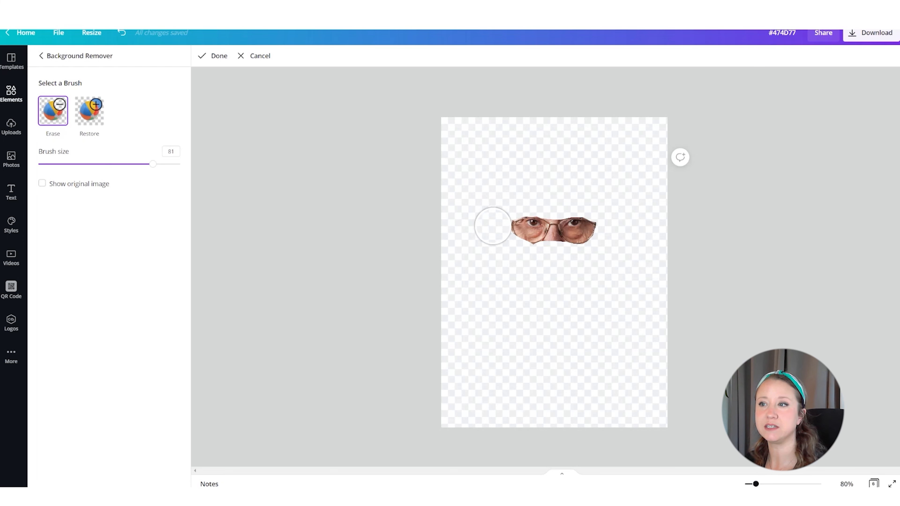
Erase the nose and remaining skin around the glasses' frame and bridge, refining with brush sizes 25 and 12.
left_click_drag(761, 484, 790, 484)
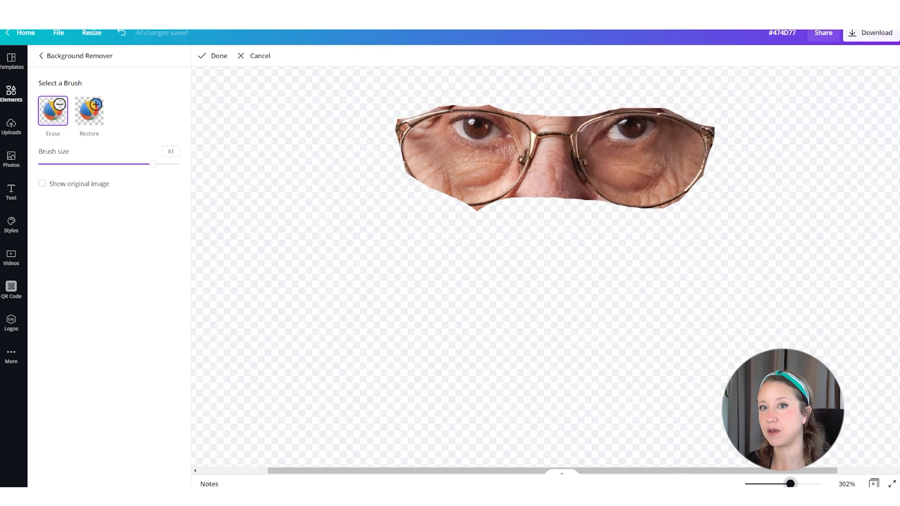
left_click(73, 164)
left_click(550, 172)
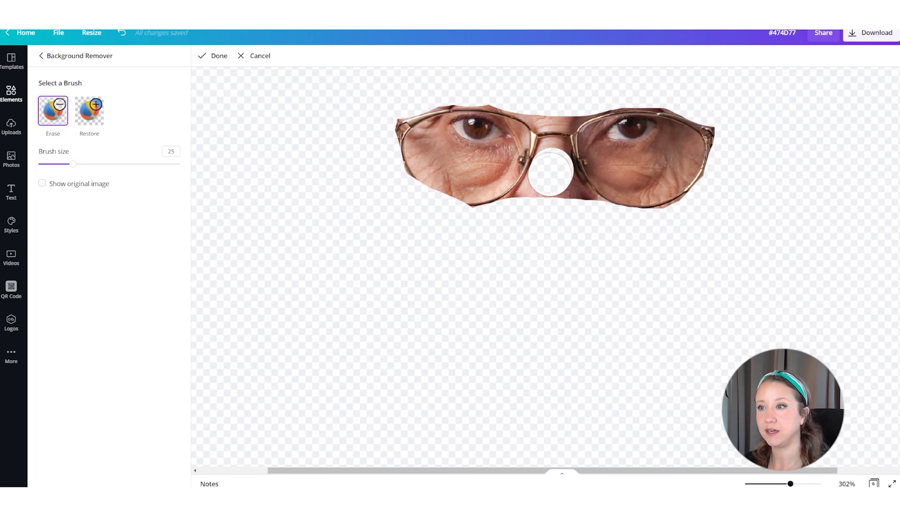
left_click_drag(518, 212, 468, 227)
mouse_move(563, 196)
left_mouse_down()
mouse_move(558, 178)
mouse_move(584, 210)
left_mouse_up()
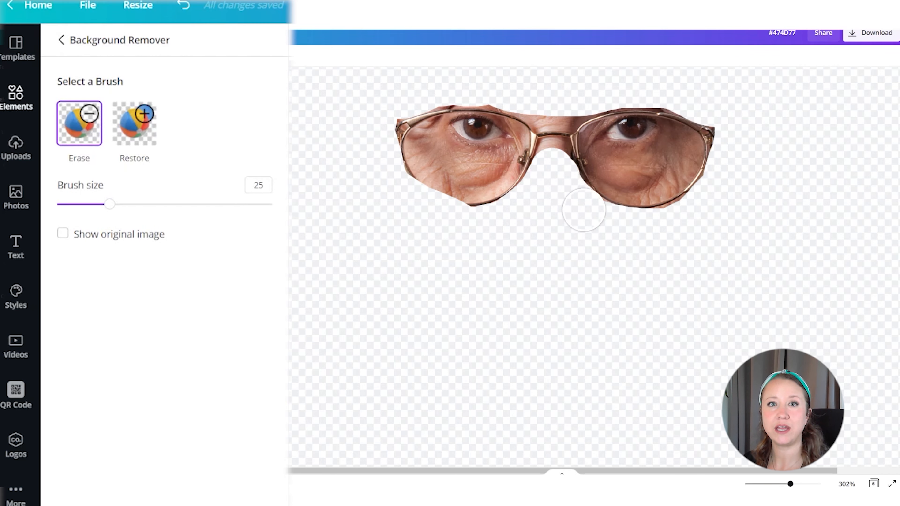
left_click_drag(110, 204, 81, 205)
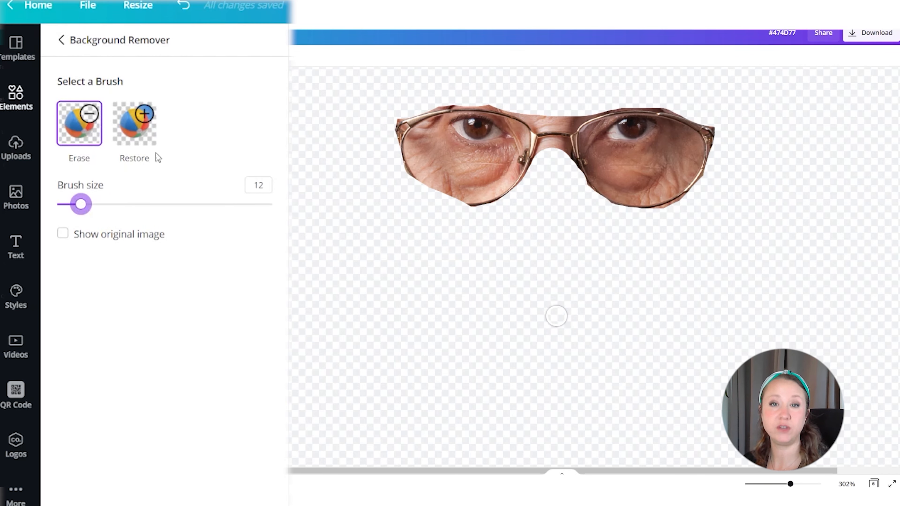
left_click_drag(549, 120, 537, 121)
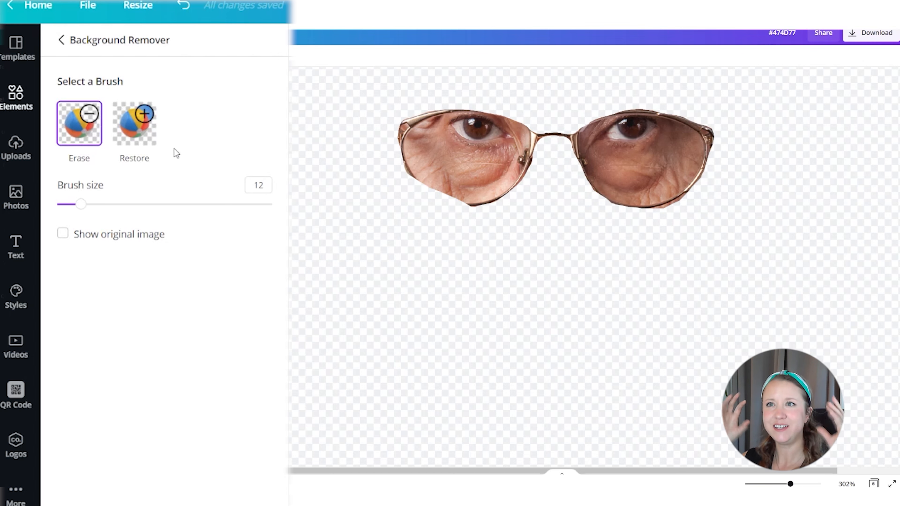
Restore the missing edges of the lenses and frame against the original image, and finish the glasses cutout.
left_click(140, 137)
left_click(63, 235)
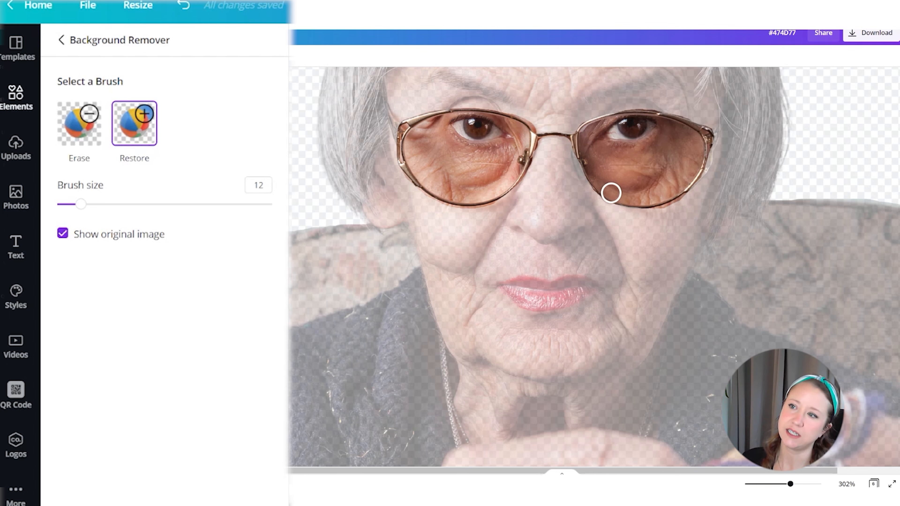
left_click(89, 134)
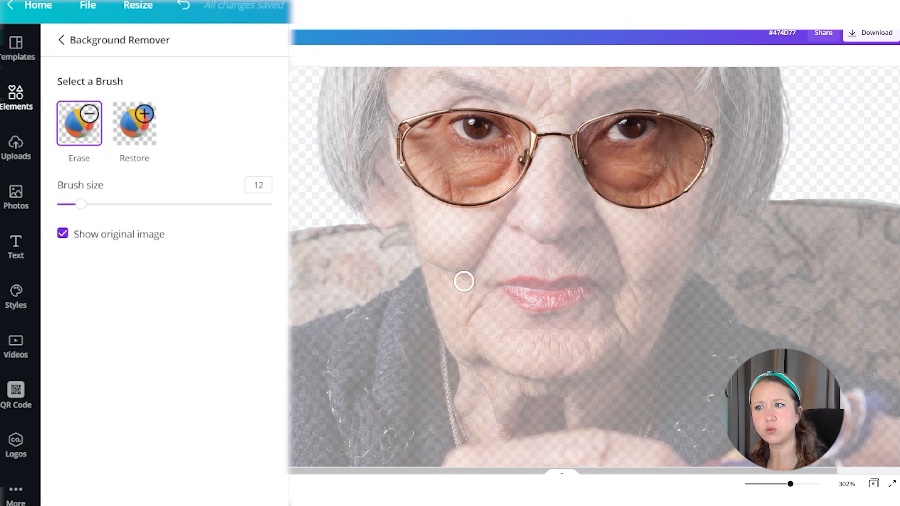
key("Escape")
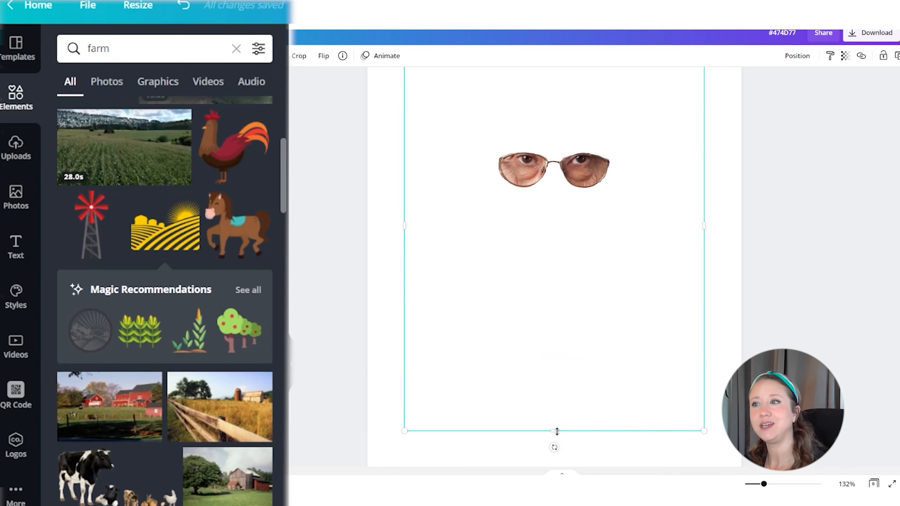
Crop the empty area of page 4's cutout tightly around the glasses on all four sides.
left_click_drag(554, 430, 559, 198)
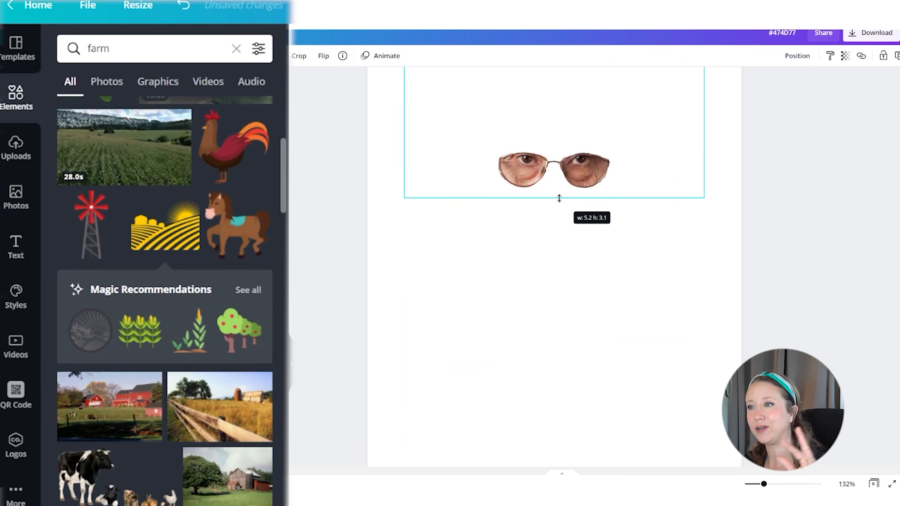
scroll(559, 198, "up", 3)
left_click_drag(558, 157, 558, 283)
left_click_drag(704, 308, 615, 308)
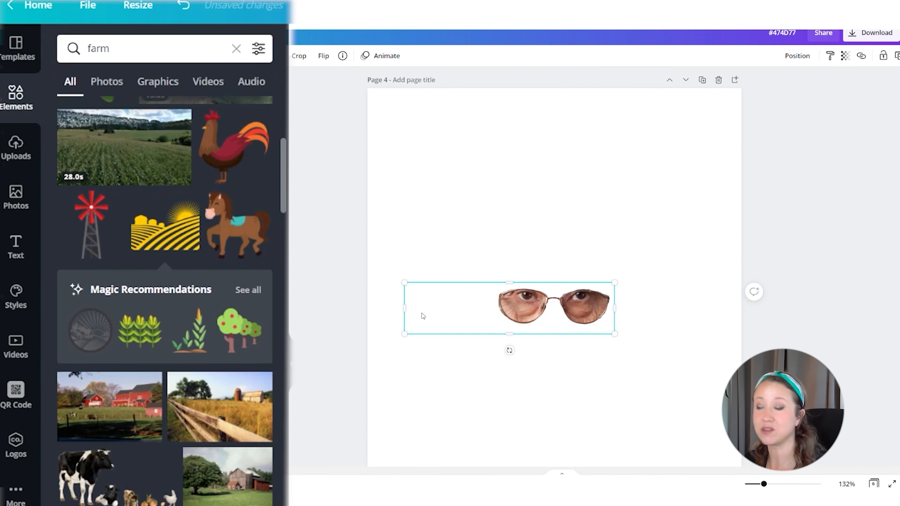
left_click_drag(422, 315, 474, 302)
left_click(668, 364)
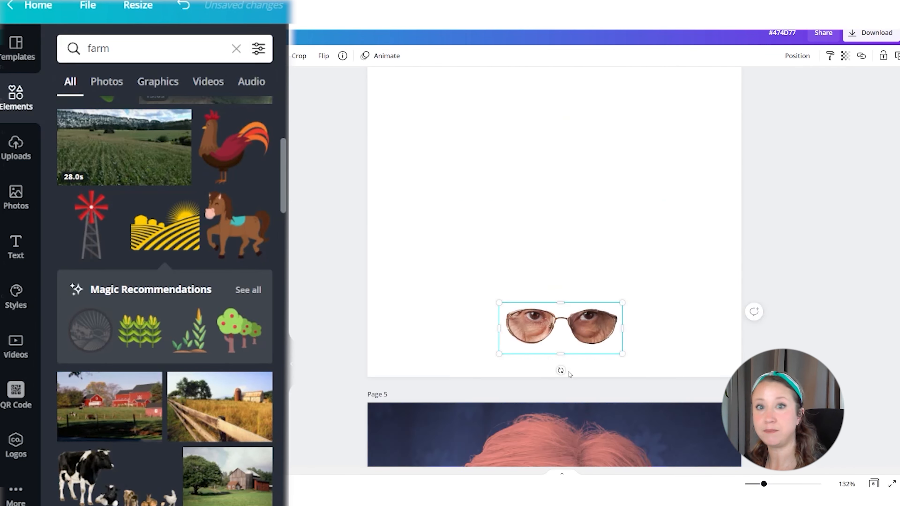
Move the glasses cutout to page 5 and enlarge it to about 3.3 in wide over the woman's glasses.
scroll(570, 375, "down", 5)
left_click_drag(602, 80, 635, 320)
left_click_drag(481, 322, 458, 312)
scroll(638, 387, "down", 1)
left_click_drag(637, 341, 642, 351)
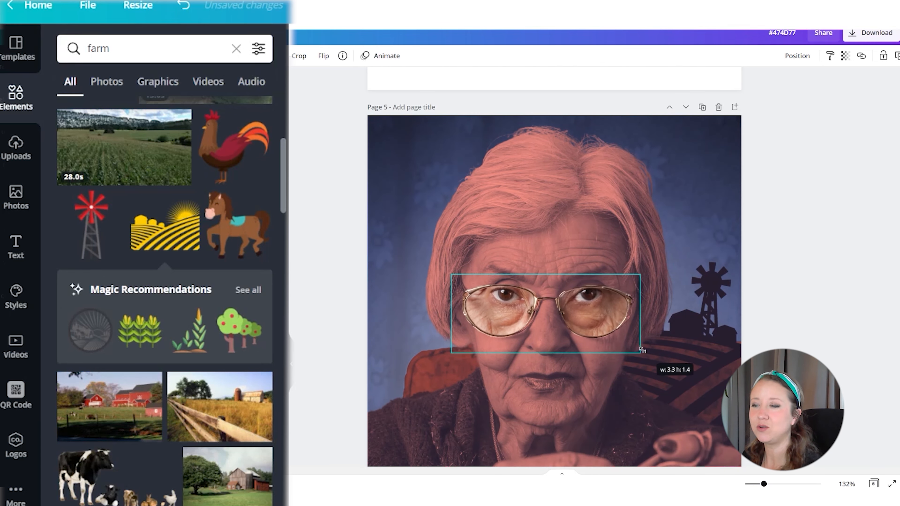
left_click_drag(452, 353, 455, 352)
left_click_drag(606, 303, 606, 303)
Try the glasses cutout with brightness and contrast at -100 plus clarity and highlights changes, and reset the adjustments.
left_click(269, 55)
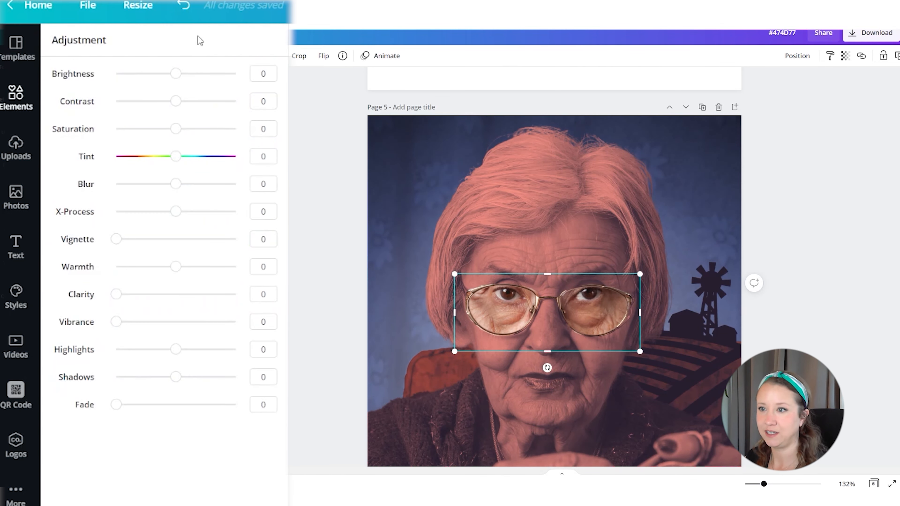
left_click_drag(176, 73, 117, 74)
left_click_drag(176, 101, 116, 101)
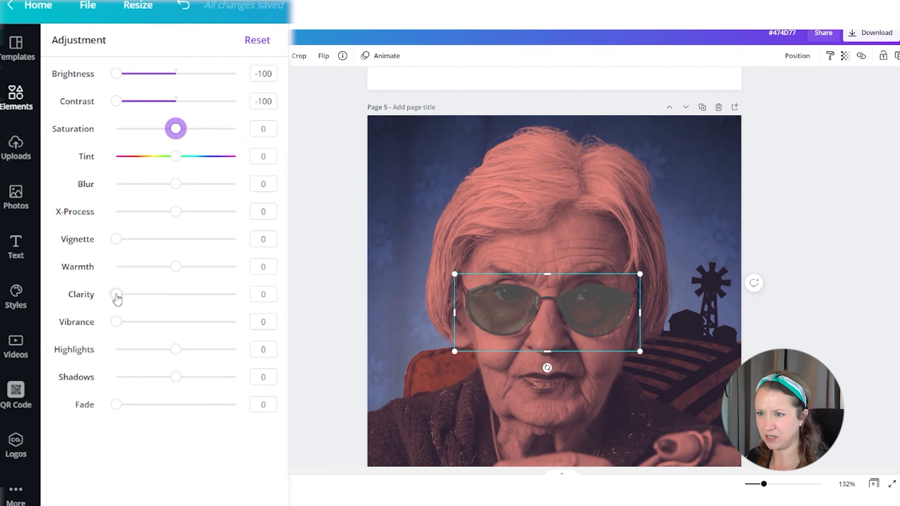
left_click_drag(117, 297, 235, 294)
left_click_drag(175, 349, 117, 349)
left_click(257, 40)
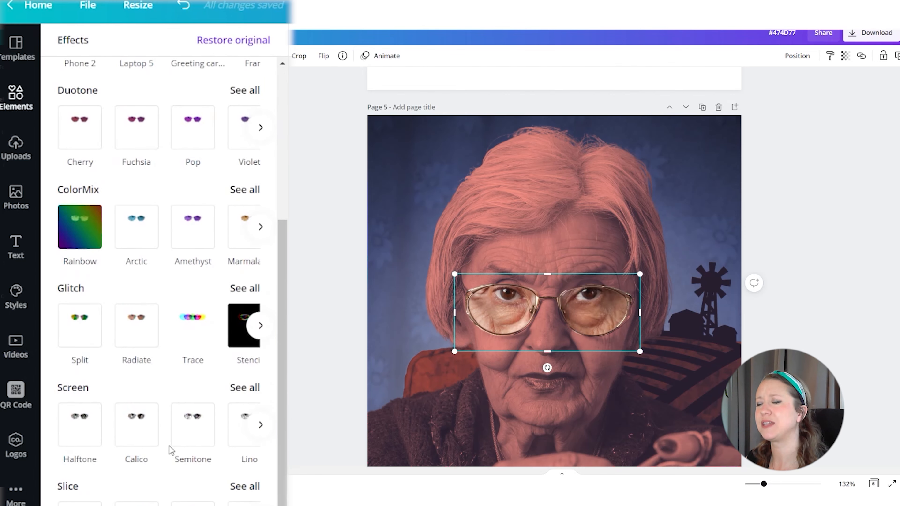
Try Screen effects such as Crosshatch and browse other effects for the glasses cutout.
left_click(244, 387)
left_click(239, 208)
left_click(83, 176)
left_click(133, 309)
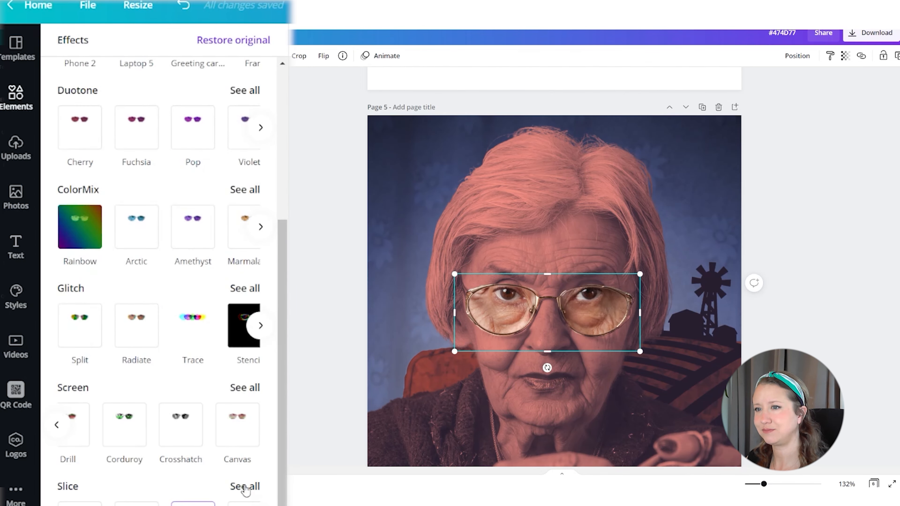
left_click(244, 486)
left_click(160, 211)
left_click(160, 211)
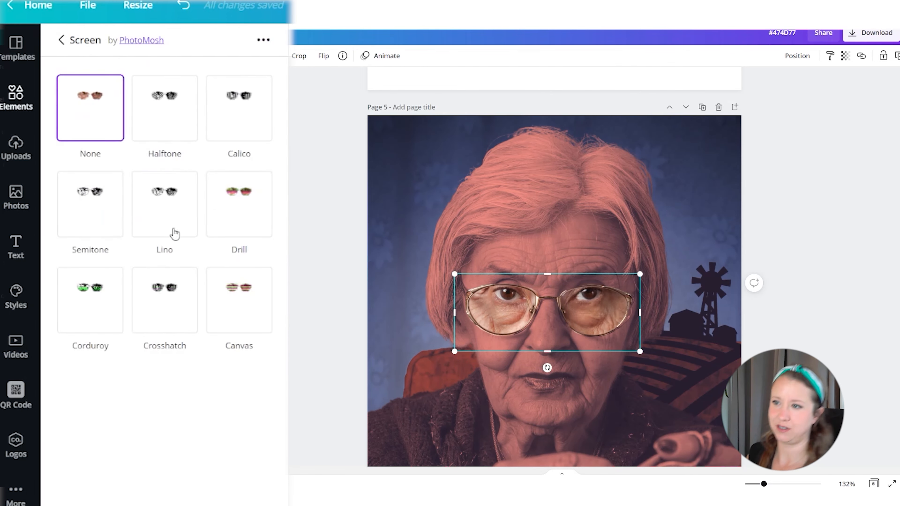
left_click(163, 300)
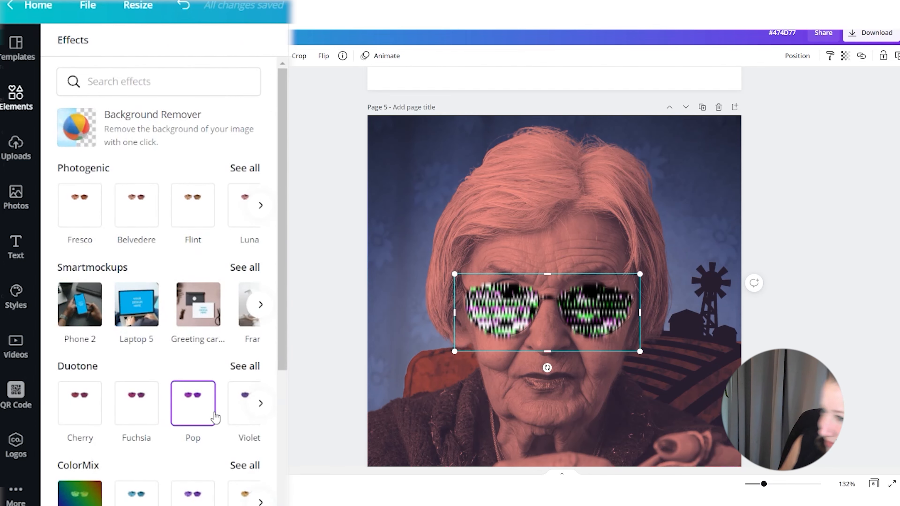
left_click(245, 394)
scroll(251, 368, "down", 5)
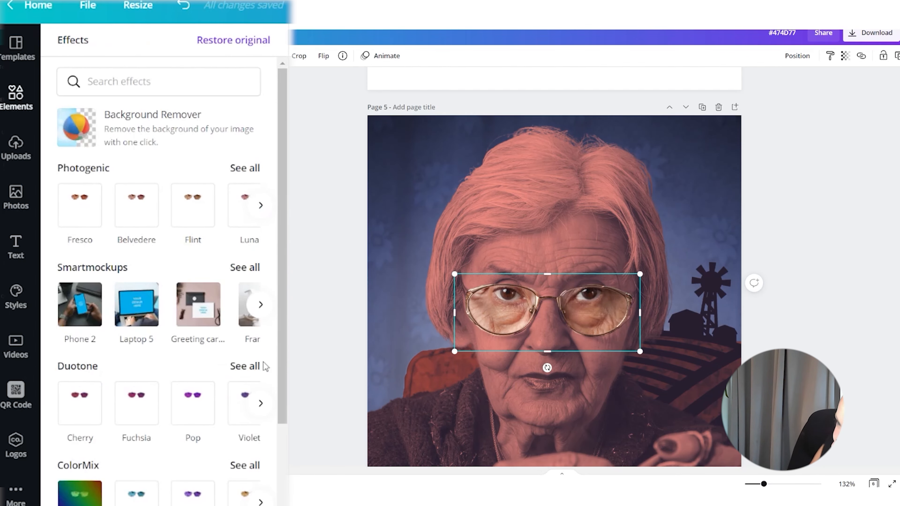
left_click(250, 367)
left_click(244, 209)
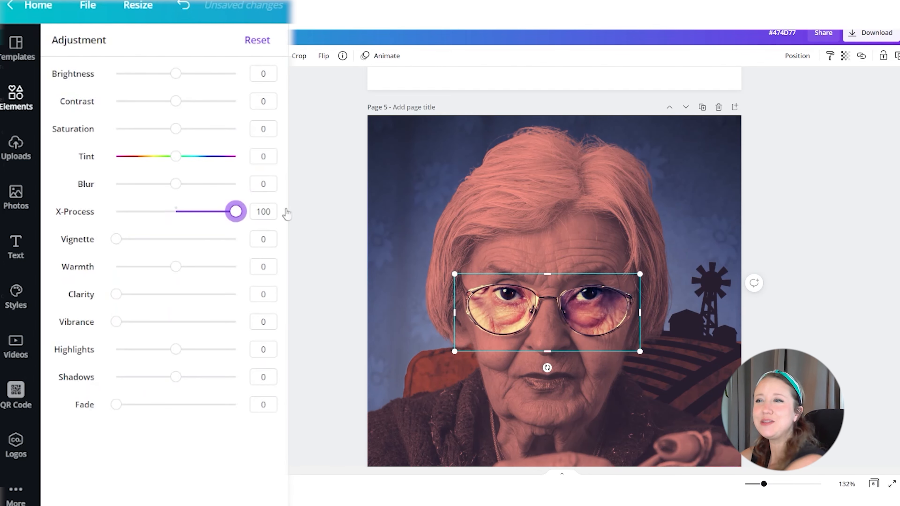
Adjust the glasses cutout to X-Process 57, brightness 20, contrast -11 and saturation 1.
left_click_drag(285, 214, 210, 211)
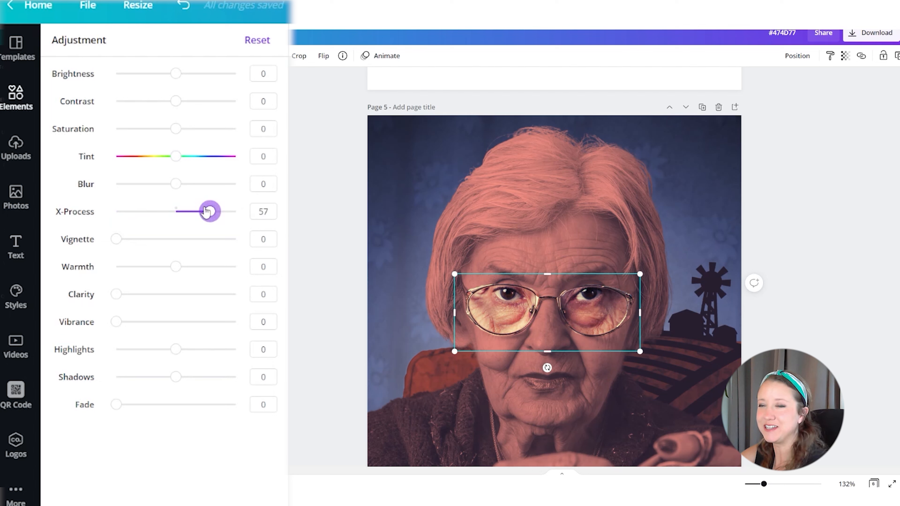
left_click_drag(176, 73, 188, 74)
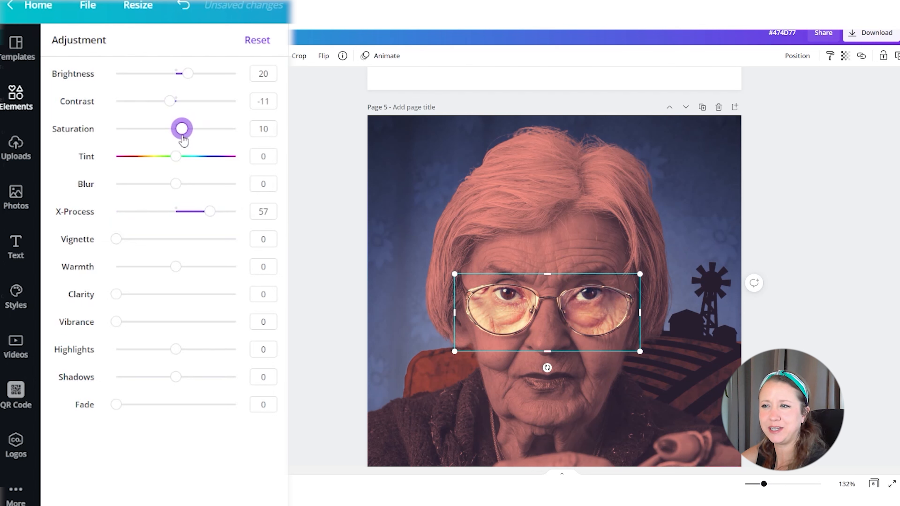
left_click_drag(183, 140, 180, 152)
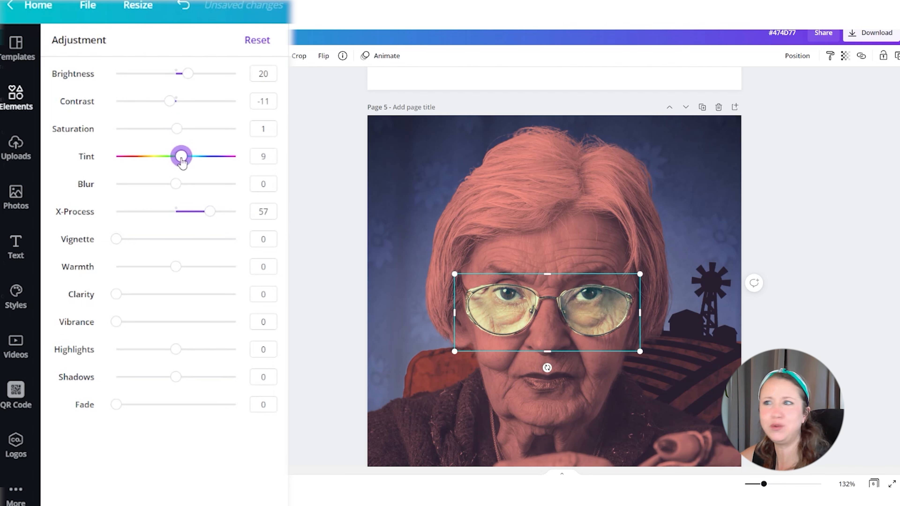
Make the glasses cutout partly see-through and realign it over the woman's glasses.
left_click(845, 56)
left_click_drag(598, 321, 598, 322)
left_click_drag(642, 352, 641, 352)
left_click_drag(586, 306, 642, 306)
scroll(786, 320, "down", 2)
scroll(780, 319, "up", 1)
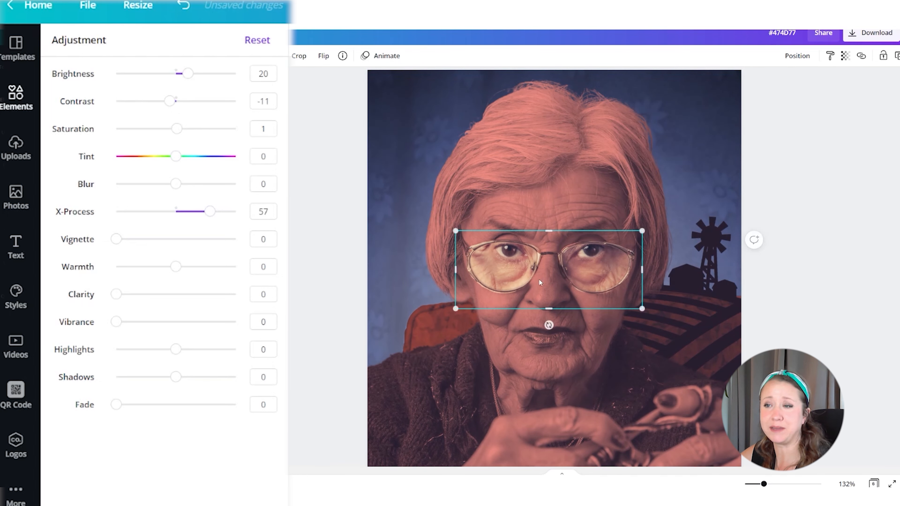
Fine-tune the cutout's size and position to match the glasses beneath, and make it more transparent.
left_click_drag(551, 289, 551, 287)
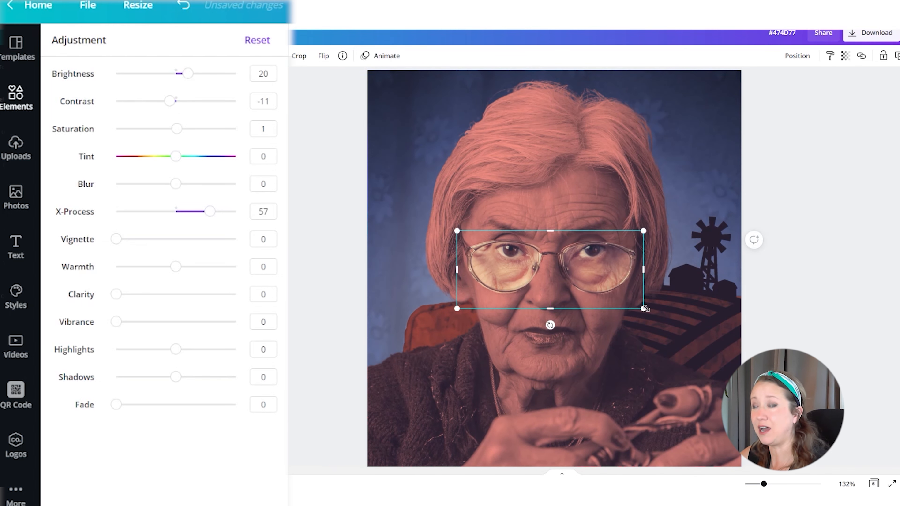
left_click_drag(643, 307, 645, 306)
left_click(845, 55)
mouse_move(812, 83)
left_mouse_down()
mouse_move(777, 83)
mouse_move(795, 83)
left_mouse_up()
left_click_drag(457, 309, 458, 310)
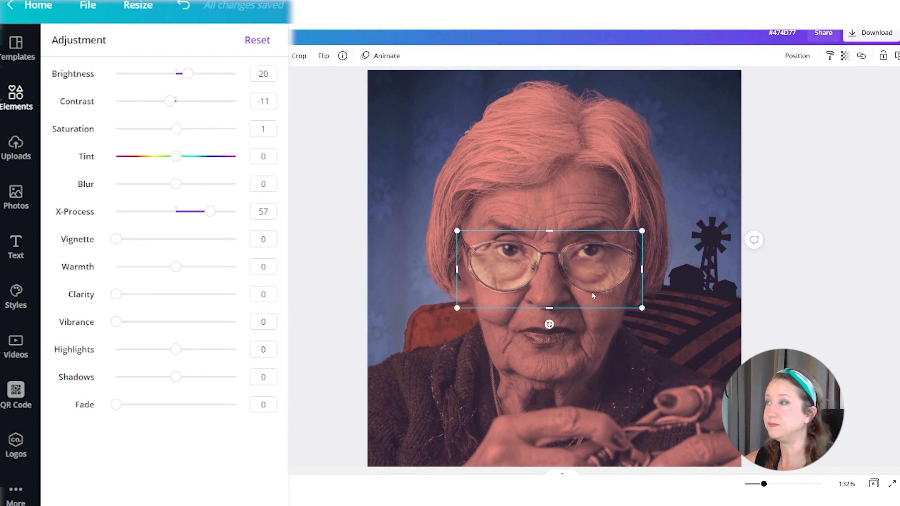
left_click_drag(763, 484, 792, 483)
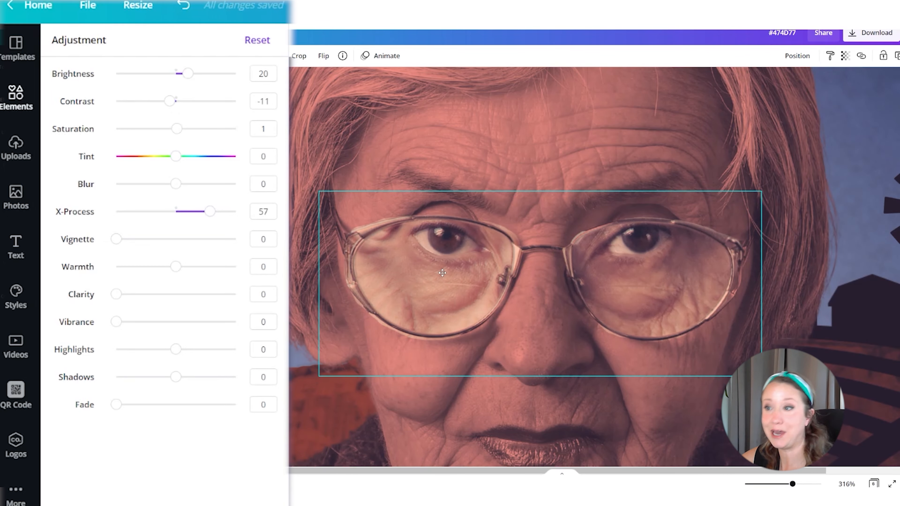
Fine-tune the glasses cutout's alignment over the woman's glasses and set its contrast and saturation to 0.
left_click_drag(759, 193, 761, 195)
left_click_drag(660, 260, 660, 262)
left_click_drag(318, 192, 321, 195)
left_click_drag(792, 483, 755, 484)
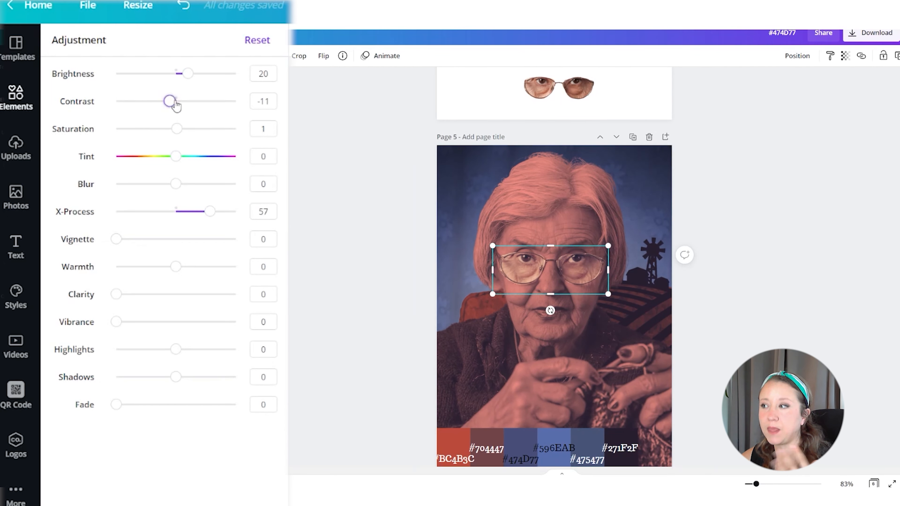
mouse_move(173, 99)
left_mouse_down()
mouse_move(188, 98)
mouse_move(176, 99)
left_mouse_up()
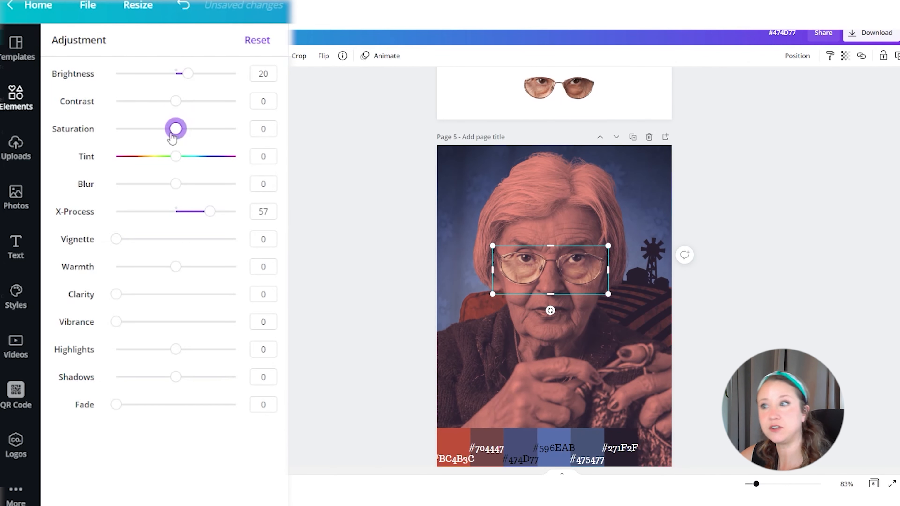
mouse_move(172, 138)
left_mouse_down()
mouse_move(181, 144)
mouse_move(166, 146)
mouse_move(181, 149)
left_mouse_up()
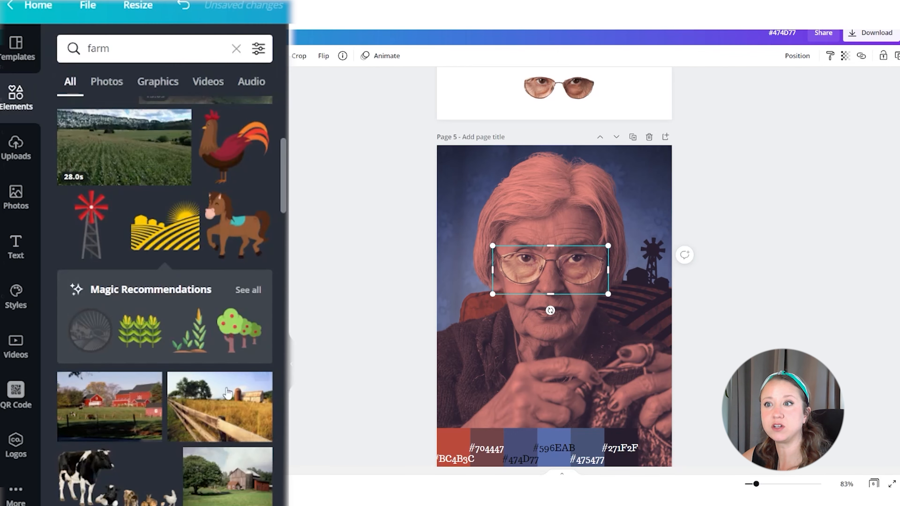
Search the elements for sky and add the vertical purple-to-pink sunset sky photo to page 5.
scroll(161, 408, "down", 20)
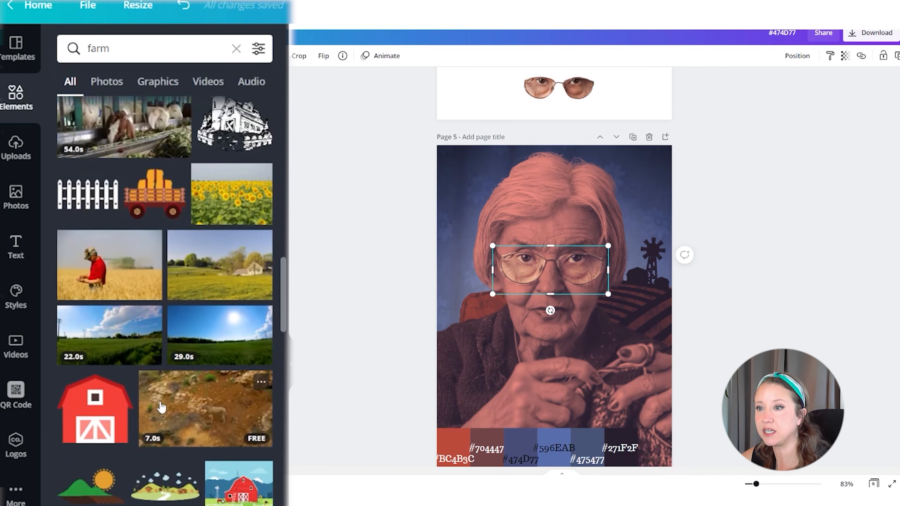
scroll(161, 408, "down", 10)
left_click(237, 48)
type("sky")
key("Return")
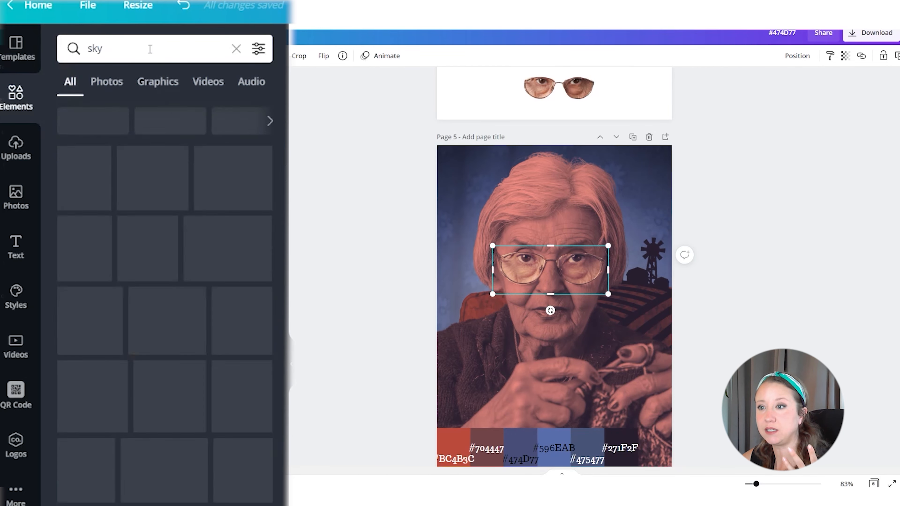
scroll(171, 485, "down", 10)
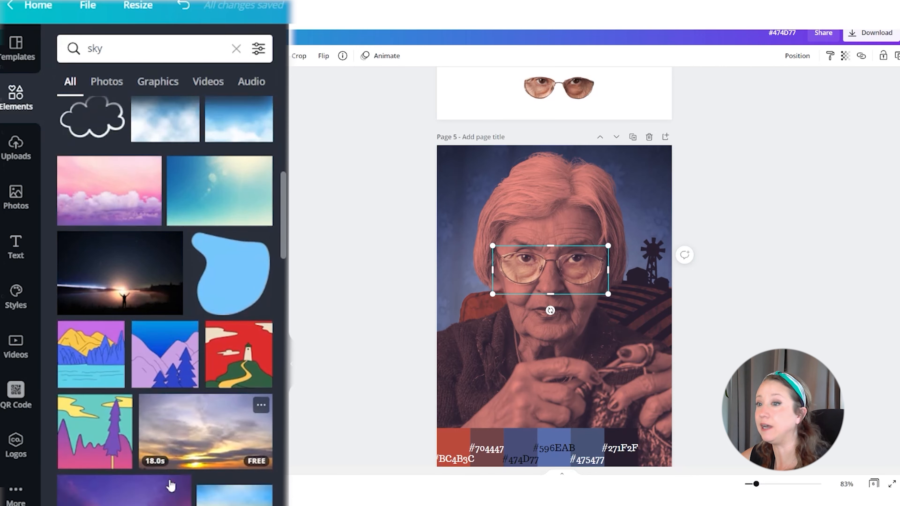
scroll(171, 485, "down", 15)
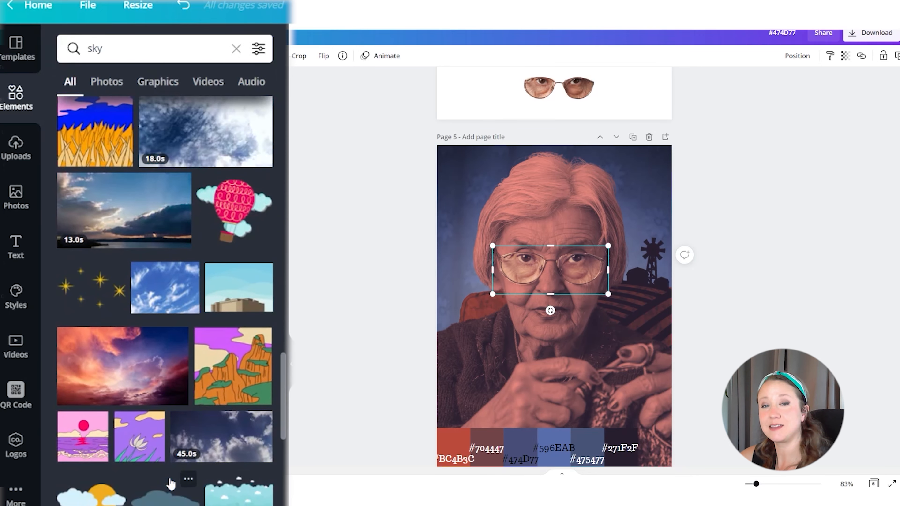
scroll(171, 478, "down", 5)
left_click(71, 277)
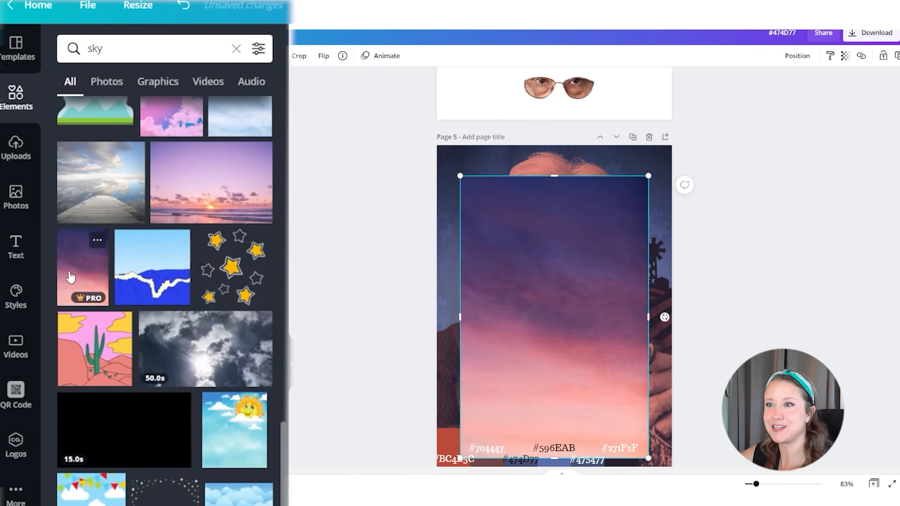
Set the sky photo's transparency to 54 and move it to the page's upper-left corner.
left_click(845, 55)
left_click_drag(814, 83, 789, 83)
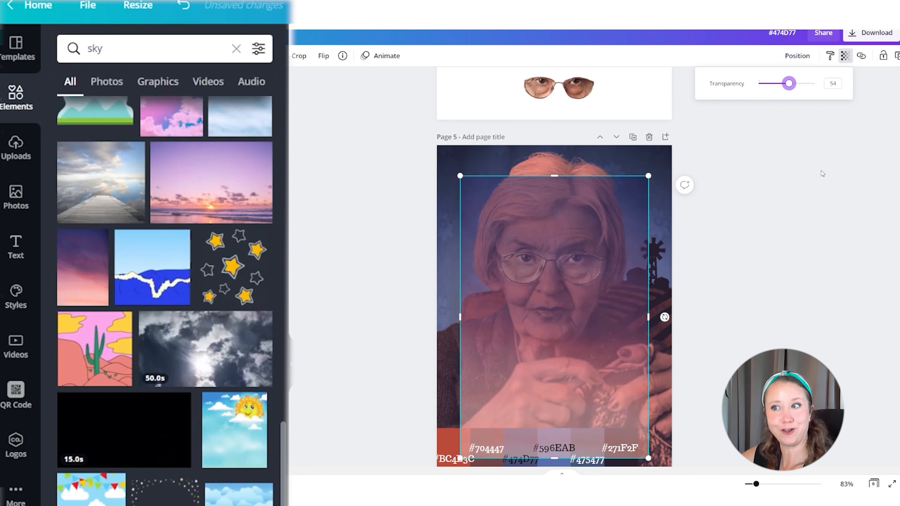
left_click(797, 56)
left_click(770, 84)
left_click_drag(598, 220, 575, 189)
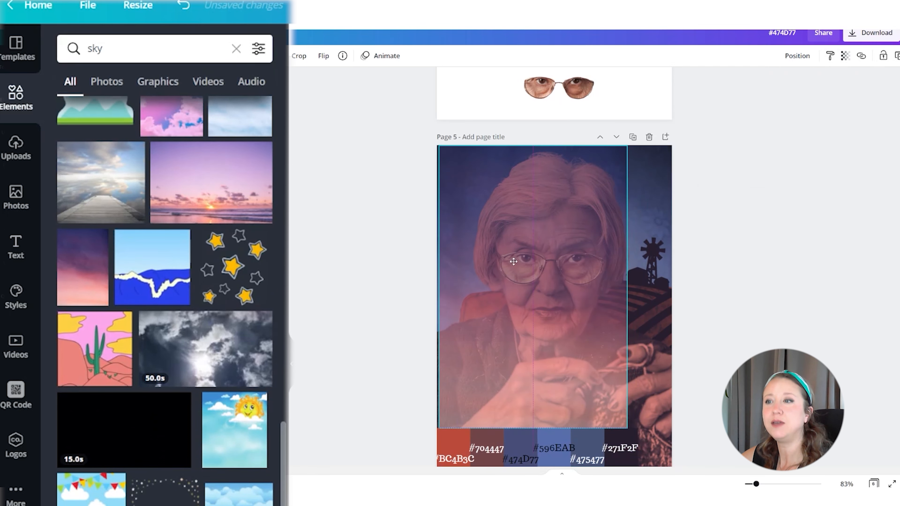
Send the sky photo behind the woman and widen it to span the full page width.
left_click(797, 56)
left_click(753, 88)
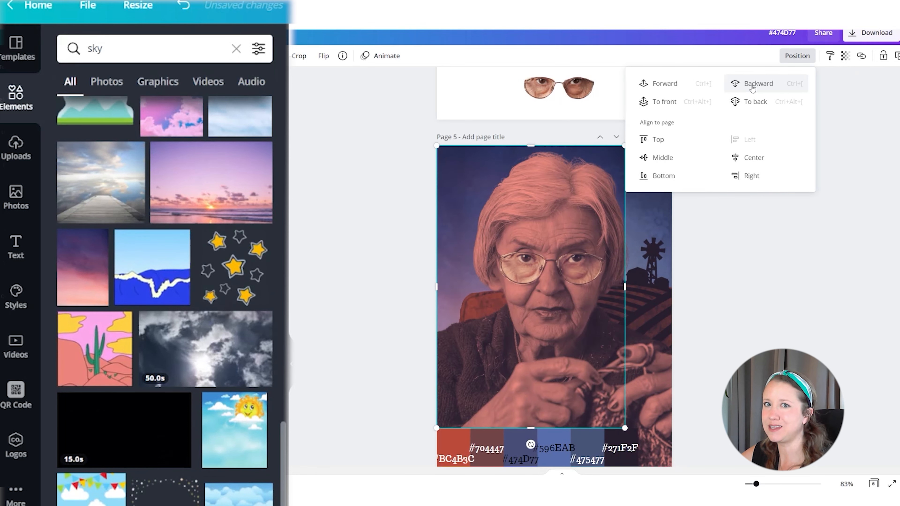
left_click_drag(624, 286, 672, 283)
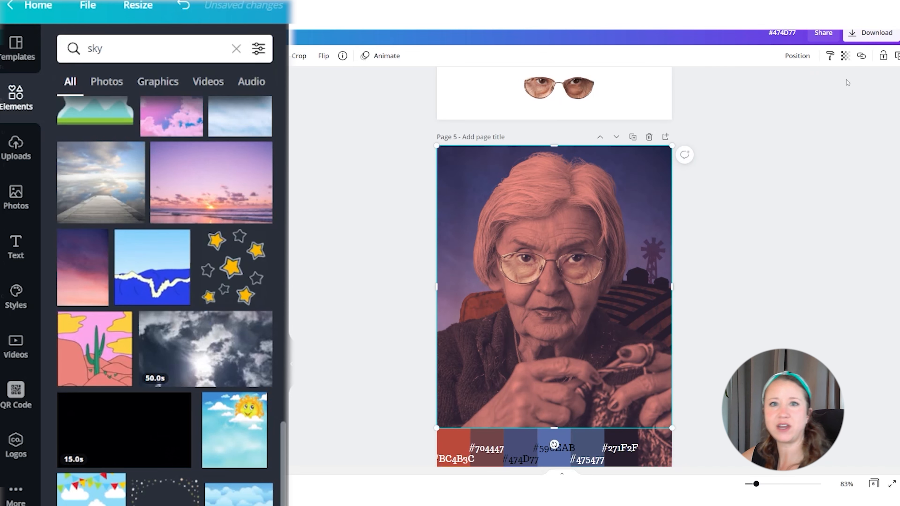
Adjust the sky photo's layer order so it sits behind both the woman and the farm silhouettes.
left_click(804, 56)
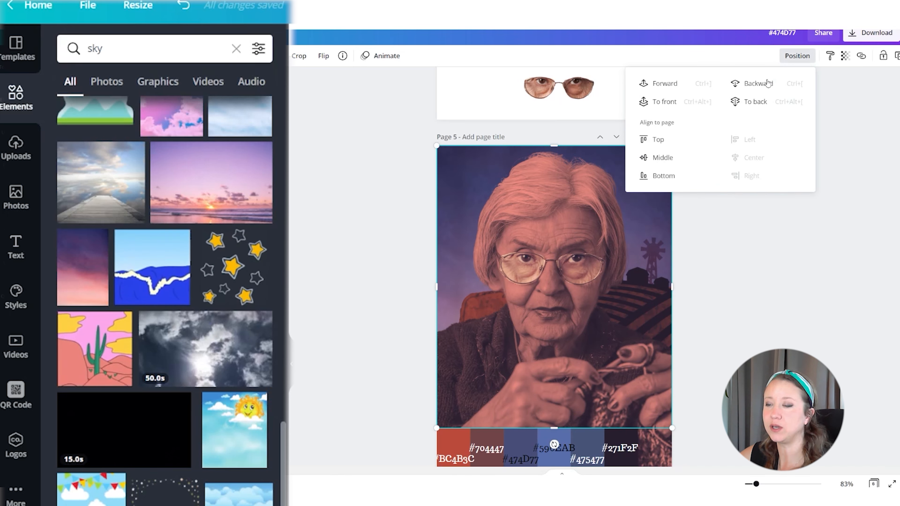
left_click(670, 88)
left_click(670, 88)
left_click(748, 84)
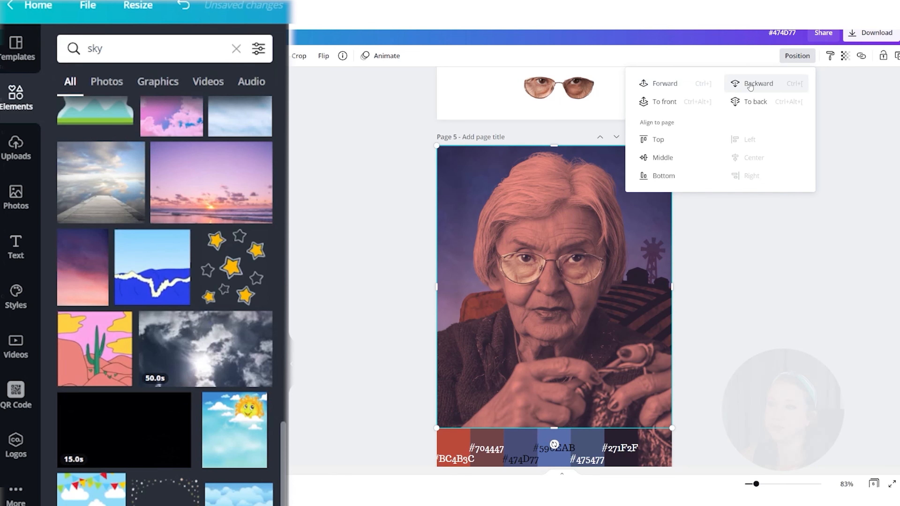
left_click(748, 84)
left_click(749, 83)
left_click(664, 83)
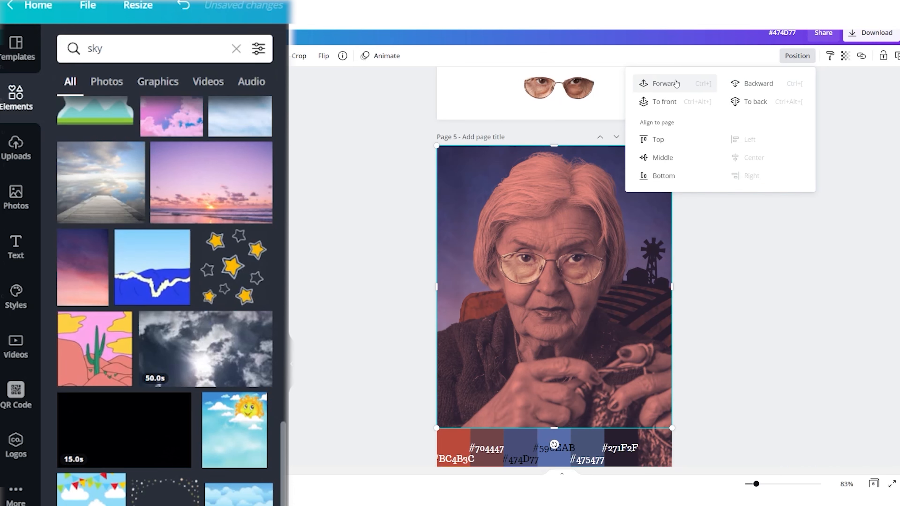
left_click(725, 322)
Soften the sky photo with Blur -100 and Vignette 100, and reduce its transparency setting to 29.
left_click(845, 56)
left_click_drag(777, 84, 782, 136)
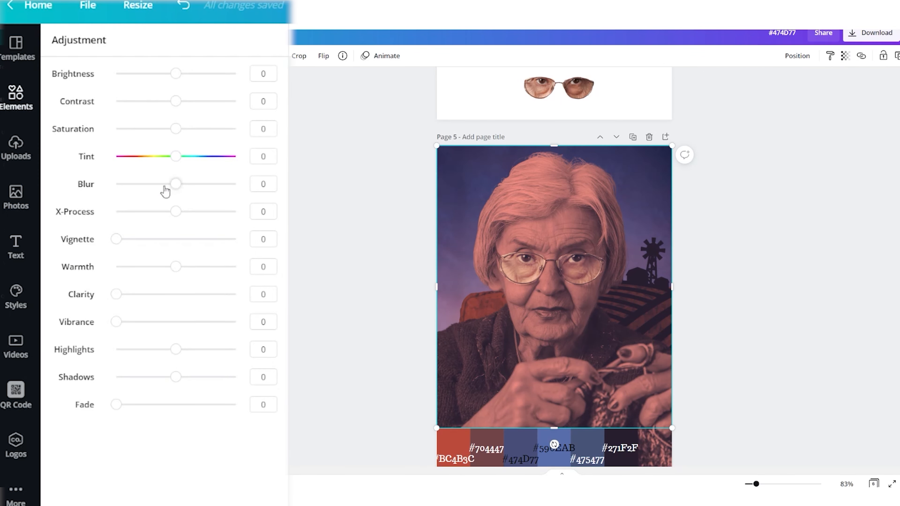
left_click_drag(174, 183, 111, 211)
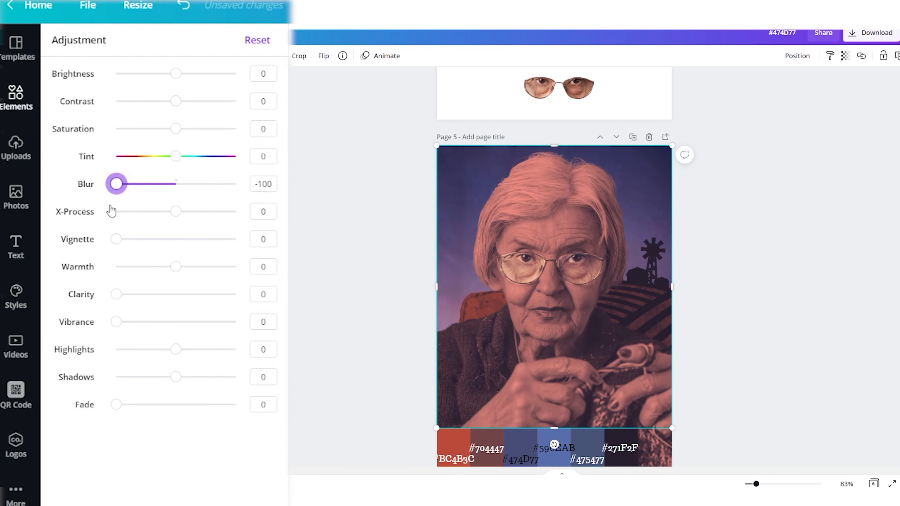
left_click_drag(114, 244, 236, 239)
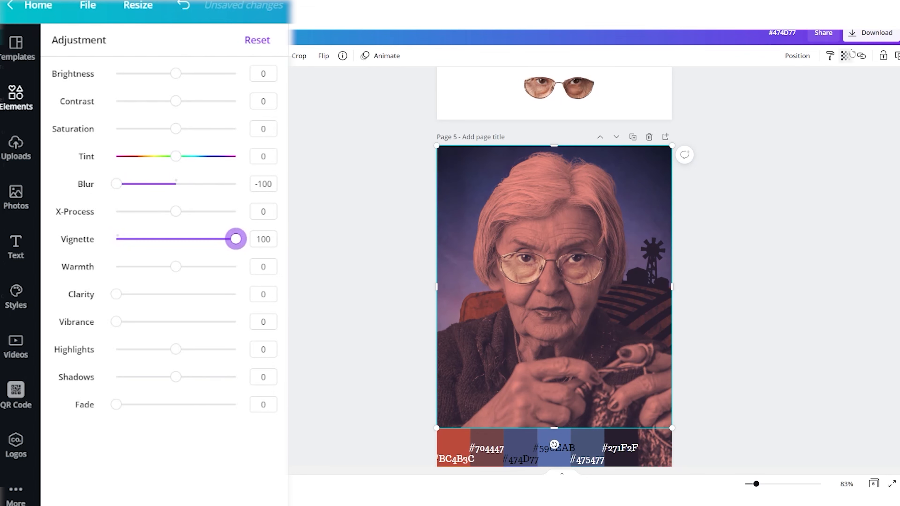
left_click(846, 55)
left_click_drag(790, 84, 775, 84)
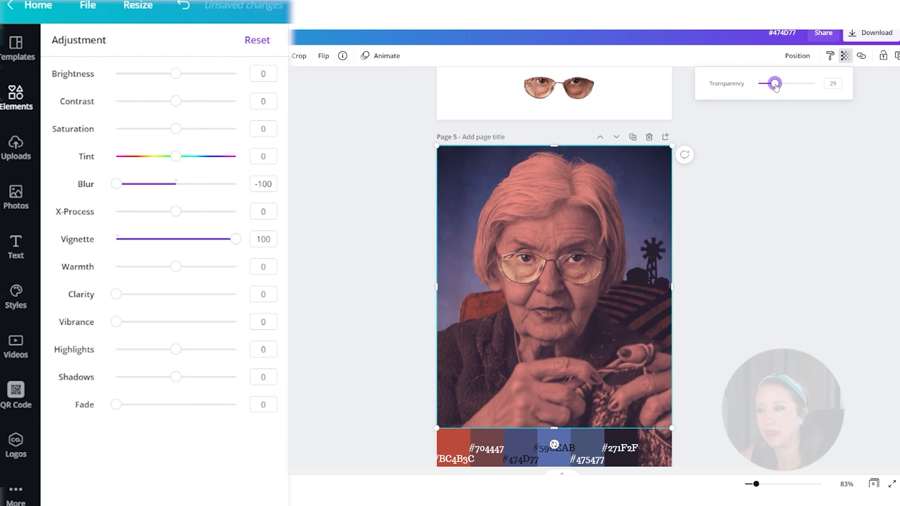
Try a Tint of -54 on the sky photo and remove the photo from the page.
left_click_drag(177, 156, 146, 160)
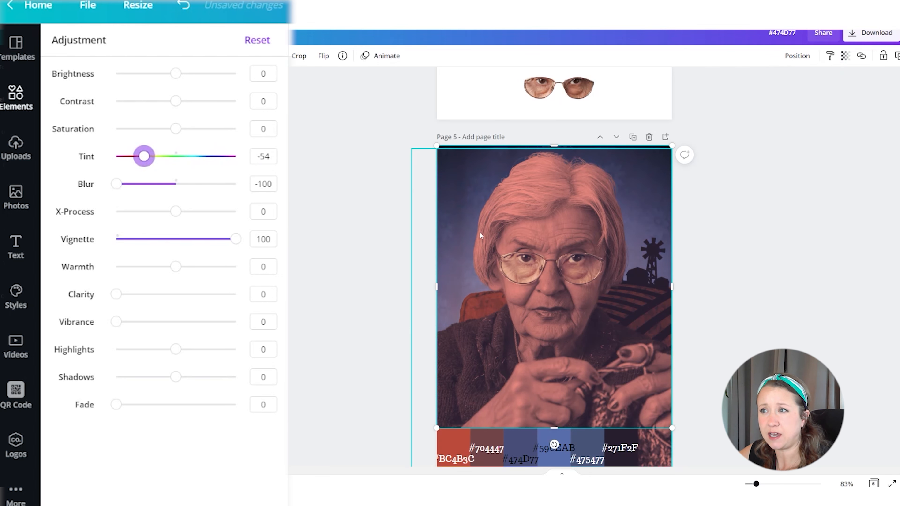
left_click(766, 234)
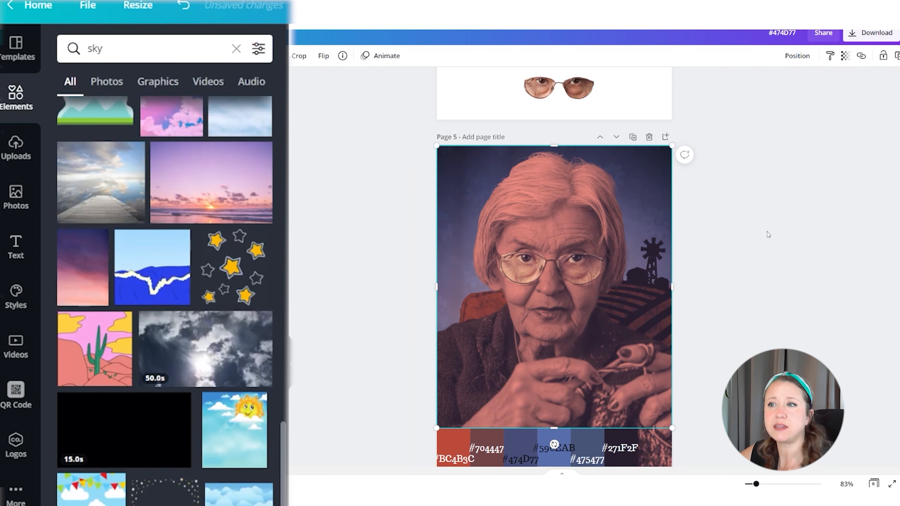
left_click(452, 145)
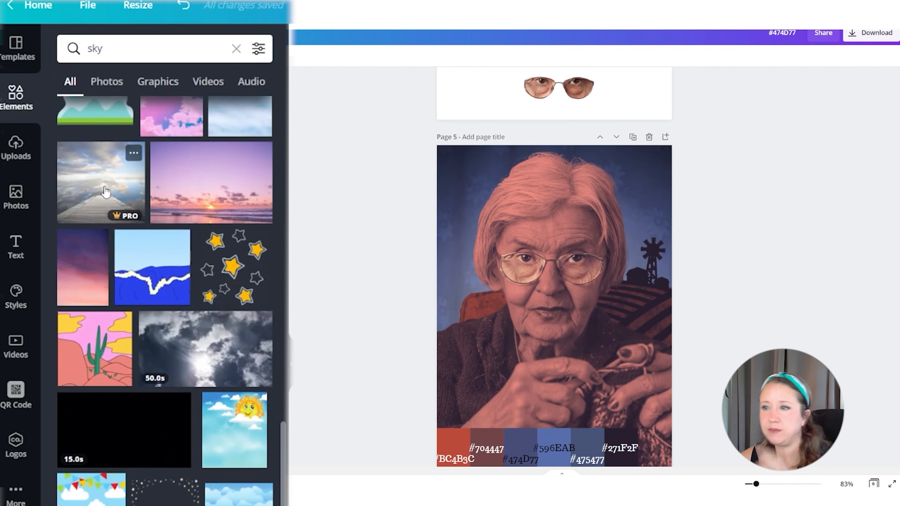
Browse more sky elements and search for curved lines to look for a suitable background graphic.
scroll(165, 301, "down", 10)
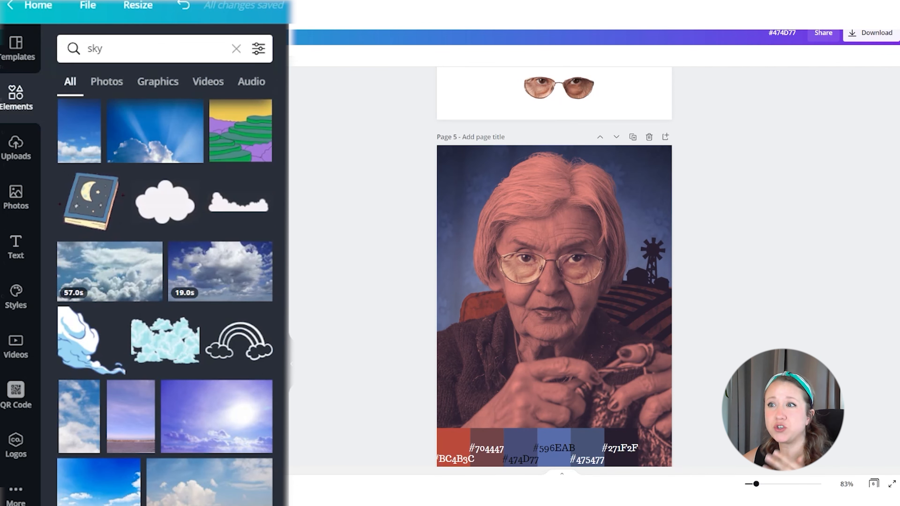
scroll(165, 301, "down", 5)
scroll(164, 301, "up", 5)
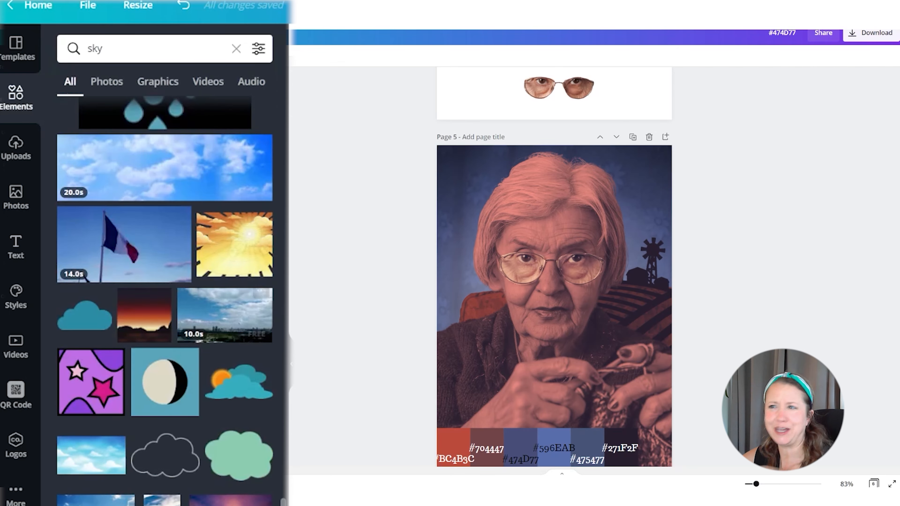
left_click(113, 39)
type("curved lines")
key("Return")
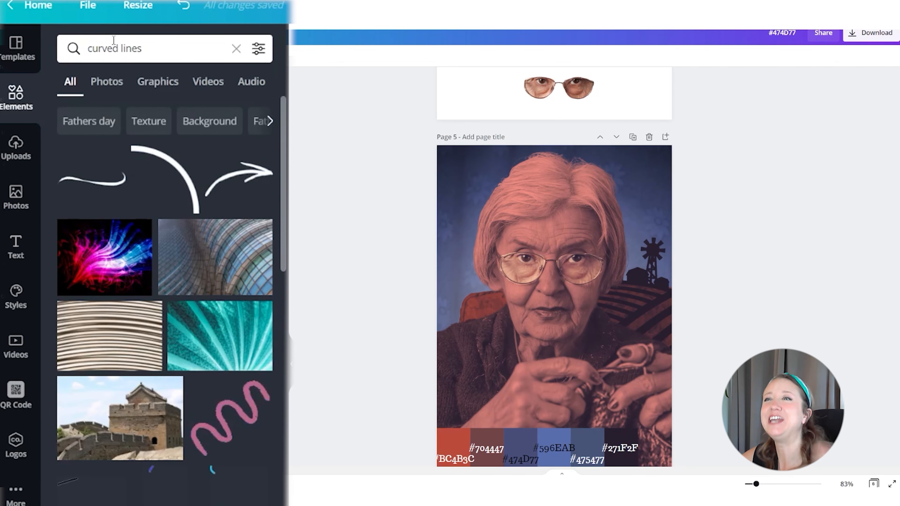
scroll(165, 301, "down", 10)
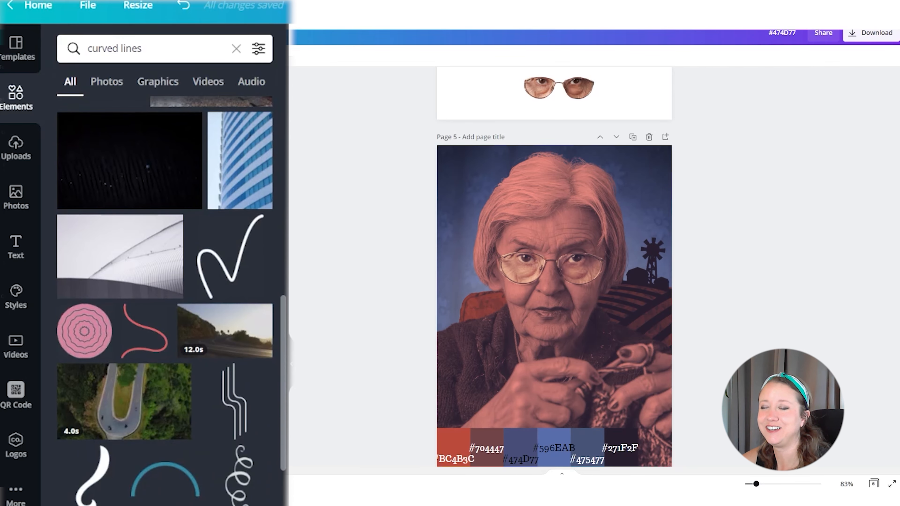
scroll(164, 301, "down", 10)
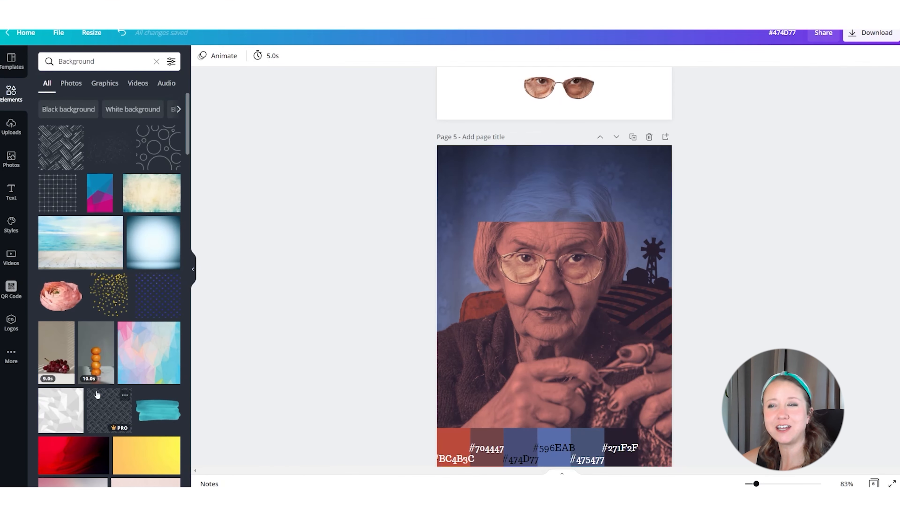
Try the copper floral line pattern from the Background results in the page's upper-left corner and delete it.
scroll(147, 177, "down", 6)
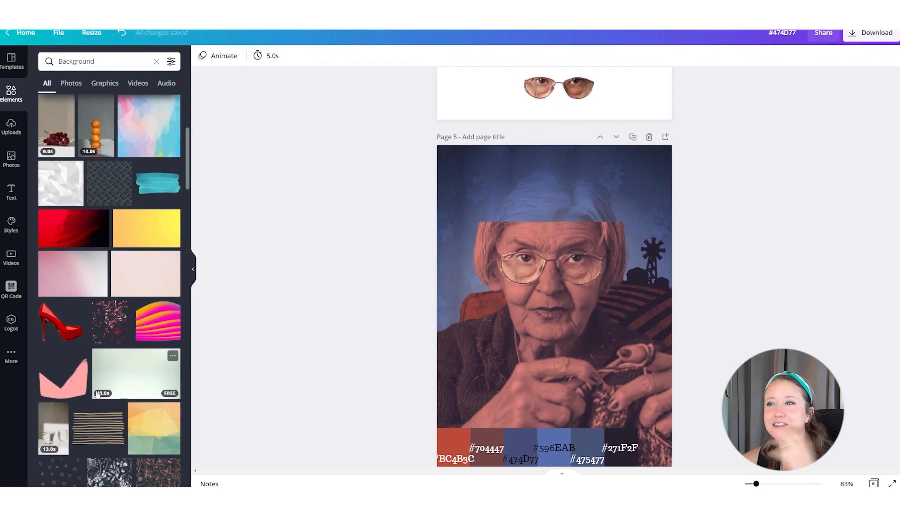
left_click(158, 117)
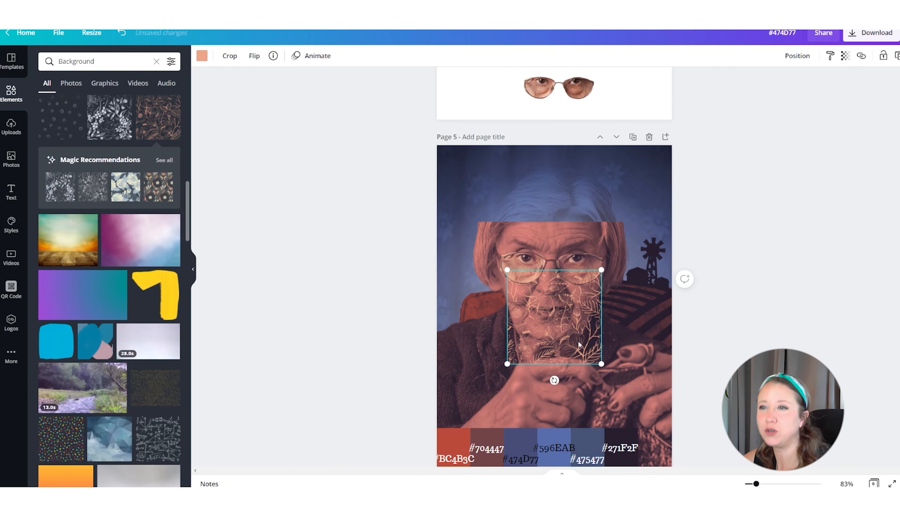
left_click_drag(580, 343, 499, 218)
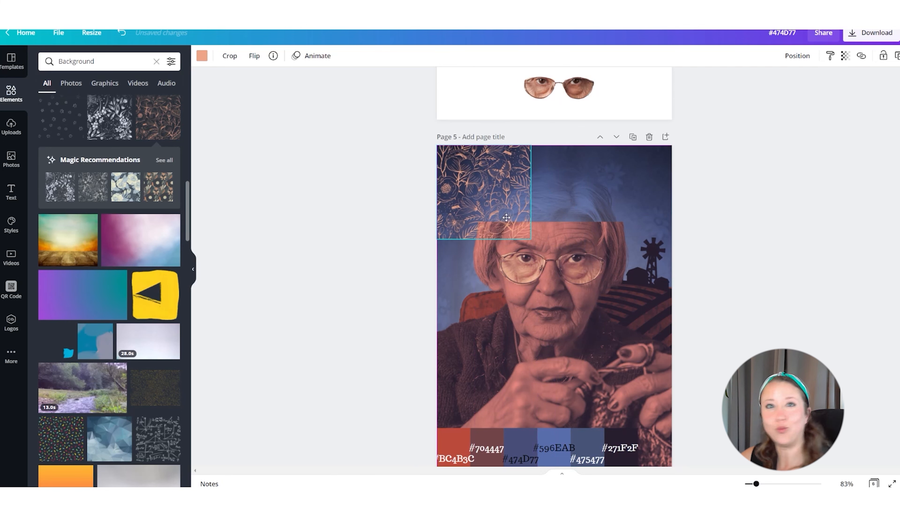
key("Delete")
Examine all Magic Recommendations for the floral pattern and search the elements for wallpaper.
left_click(164, 160)
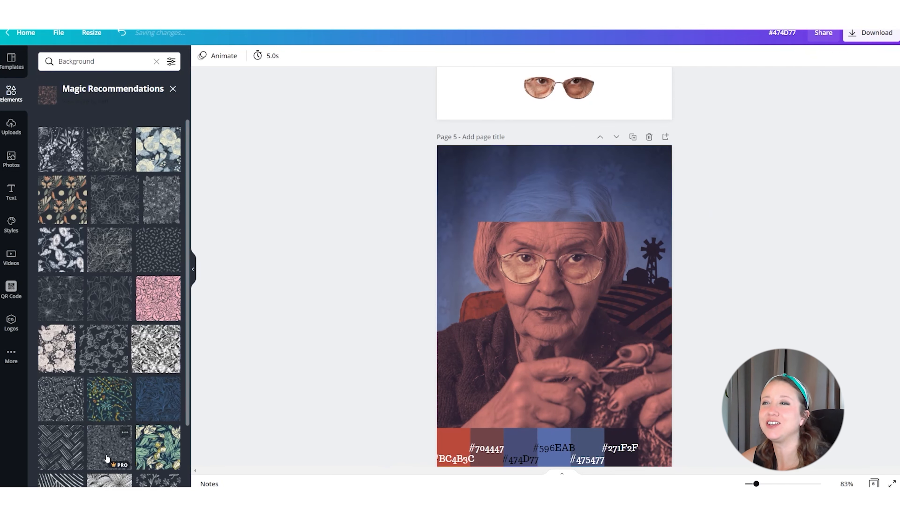
scroll(107, 458, "down", 3)
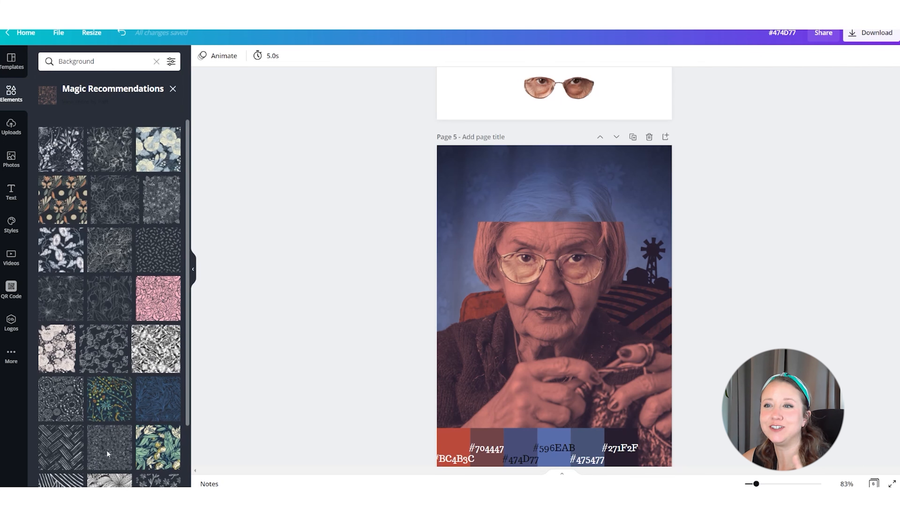
left_click(98, 61)
type("wallpaper")
key("Return")
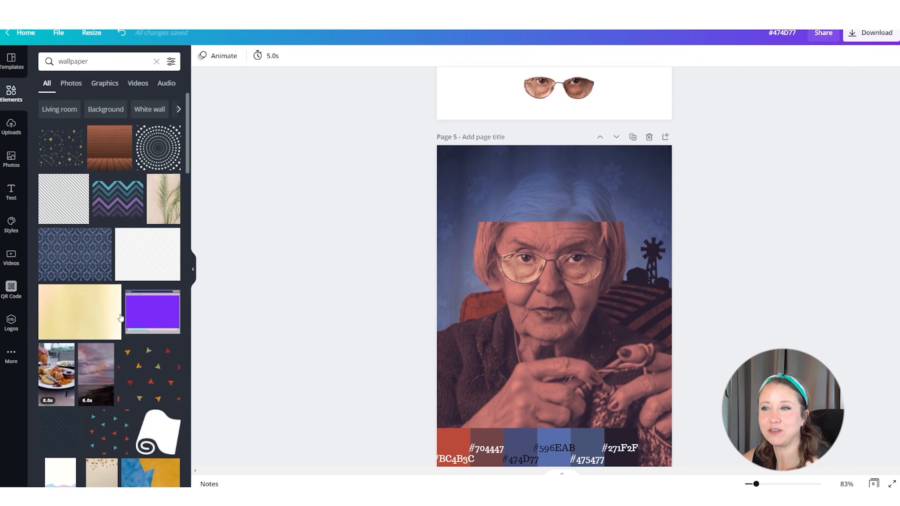
scroll(126, 378, "down", 10)
scroll(126, 377, "down", 7)
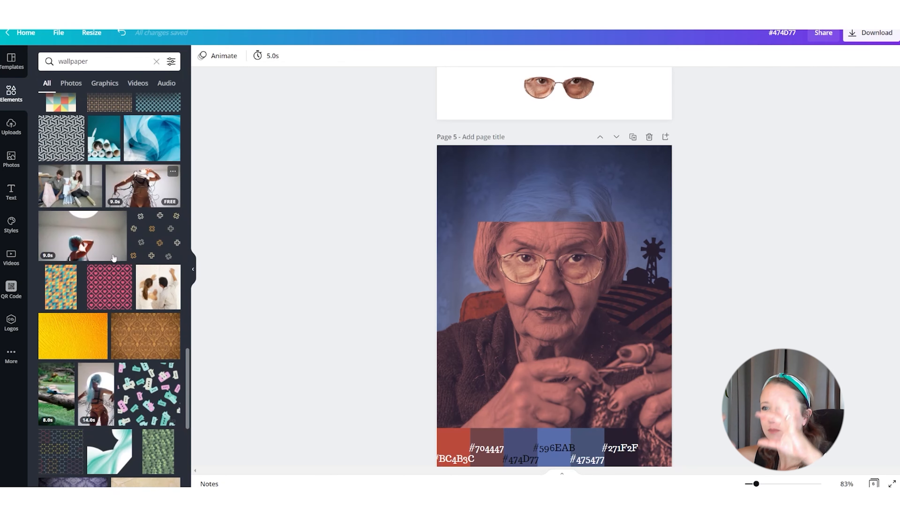
Try the recently used copper floral pattern on page 5 and browse the Lines & Shapes elements.
left_click(156, 62)
left_click(67, 144)
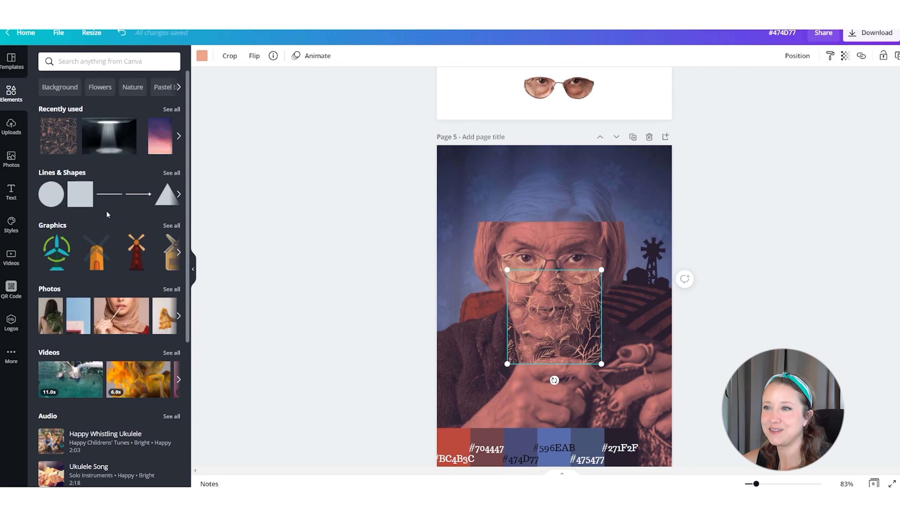
scroll(107, 215, "down", 5)
scroll(142, 199, "up", 5)
left_click(172, 173)
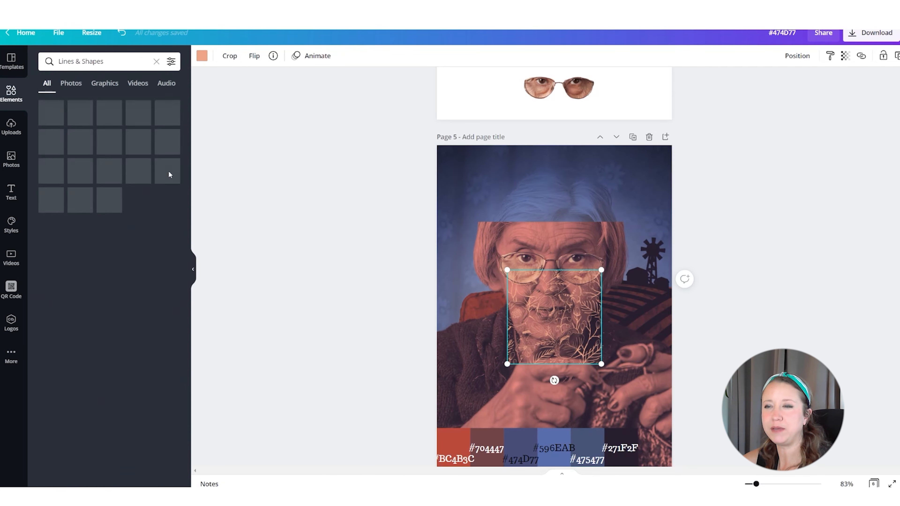
left_click(72, 84)
left_click(107, 86)
left_click(48, 84)
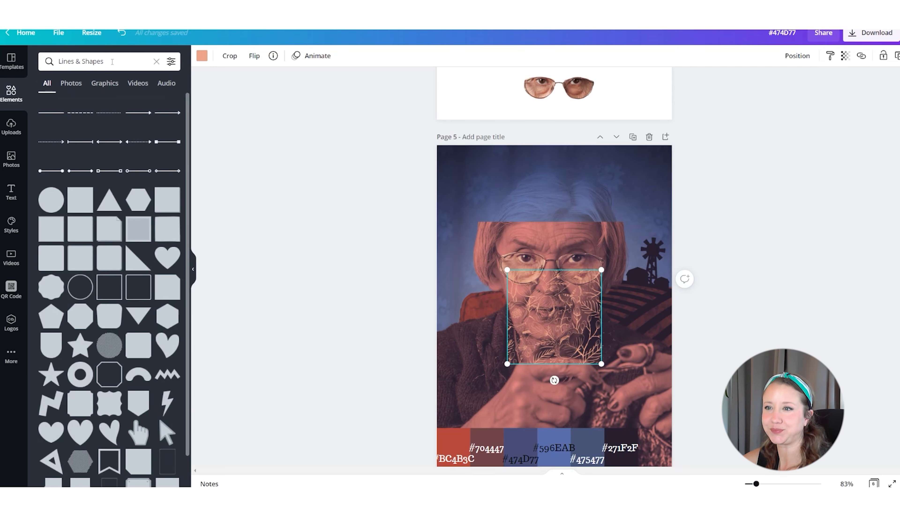
Search the elements for Background and add the dark pattern with white flowers to page 5.
left_click(112, 62)
type("Background")
key("Return")
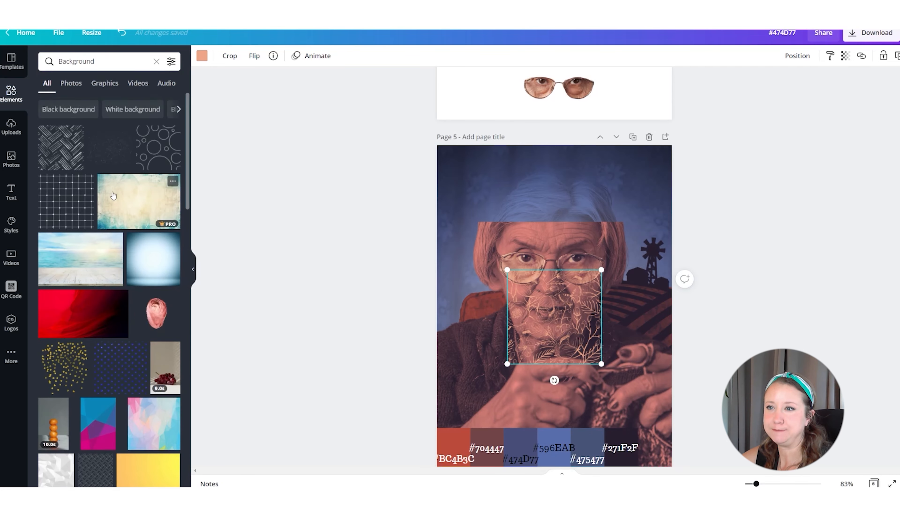
scroll(113, 196, "down", 10)
left_click(147, 218)
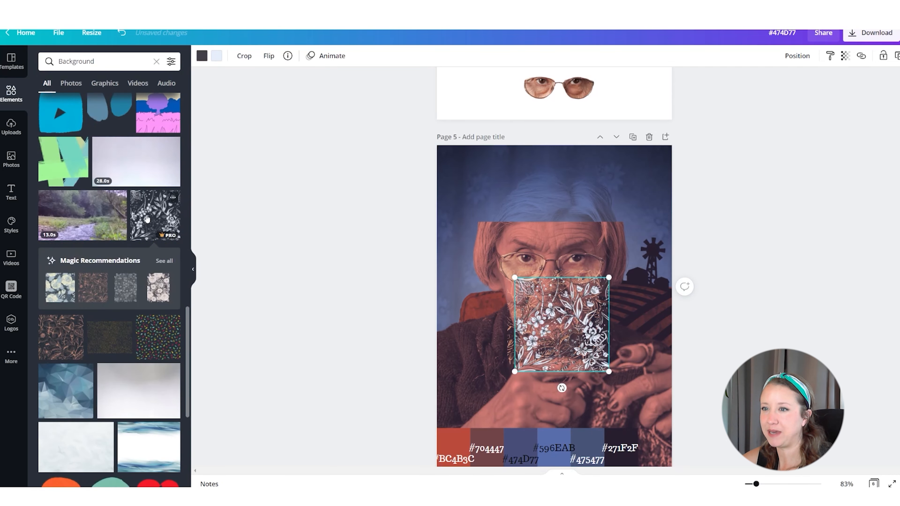
Place the white moth-and-flower pattern from the full Magic Recommendations in page 5's upper-left corner and remove the trial floral patterns.
left_click(164, 260)
scroll(162, 266, "down", 7)
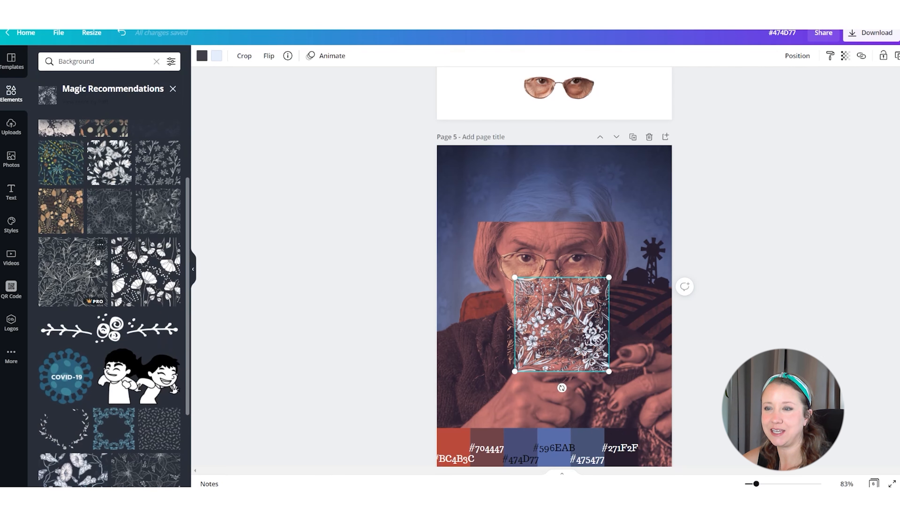
scroll(97, 261, "up", 6)
scroll(97, 261, "up", 1)
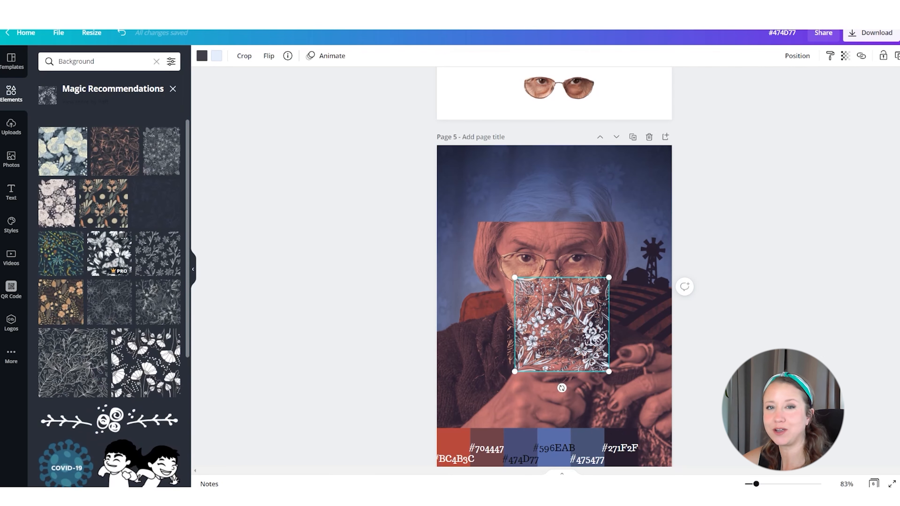
left_click_drag(98, 261, 483, 192)
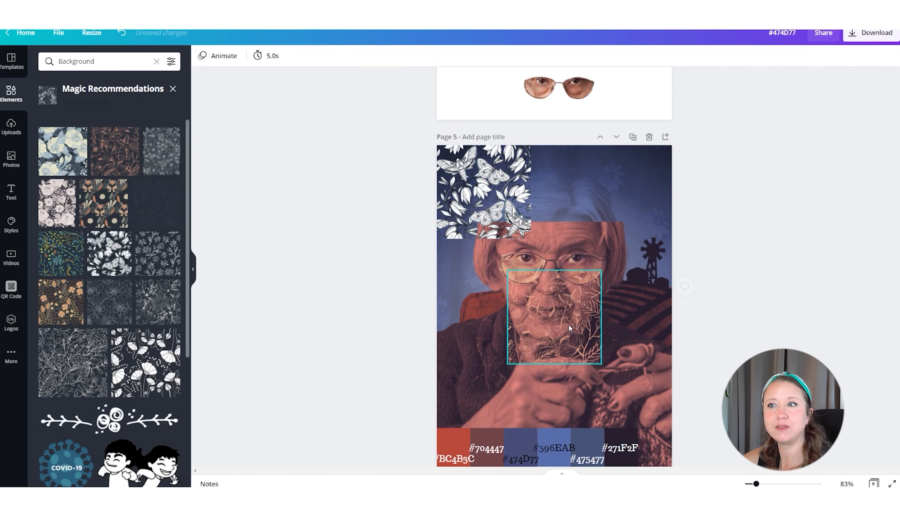
Try recoloring the moth pattern with red for its first two colors, maroon for the third, and grey-blue or indigo for the fourth.
left_click(202, 57)
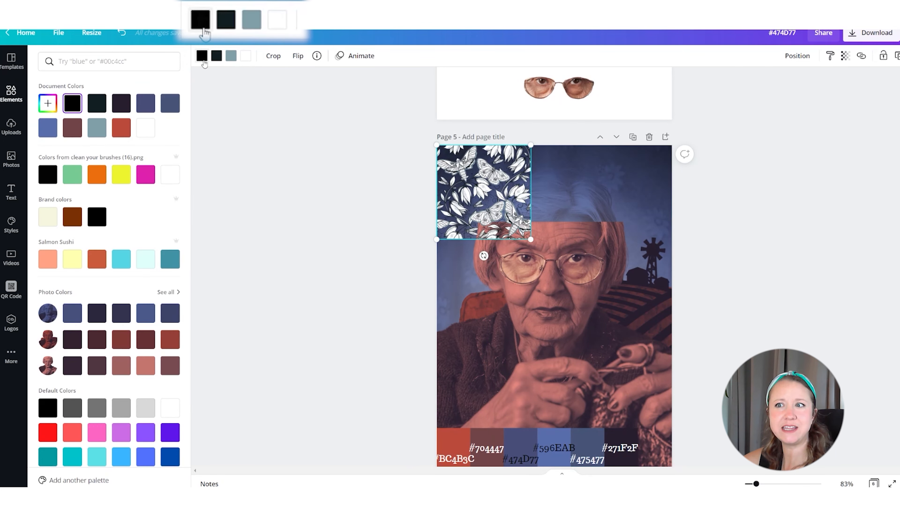
left_click(114, 131)
left_click(216, 55)
left_click(120, 129)
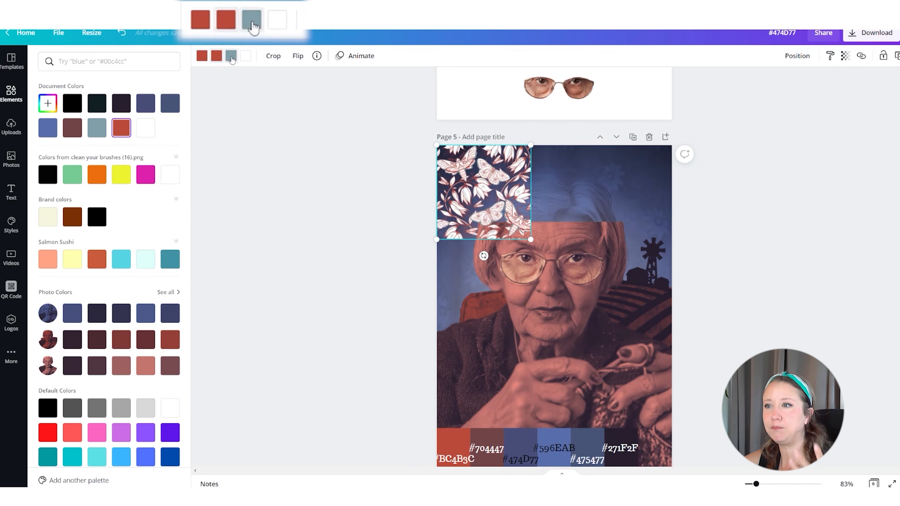
left_click(72, 127)
left_click(246, 56)
left_click(97, 128)
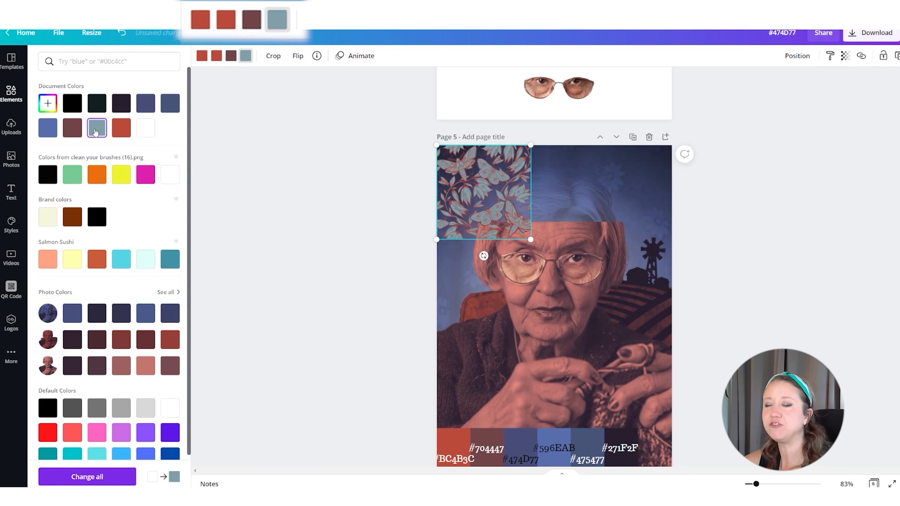
left_click(72, 131)
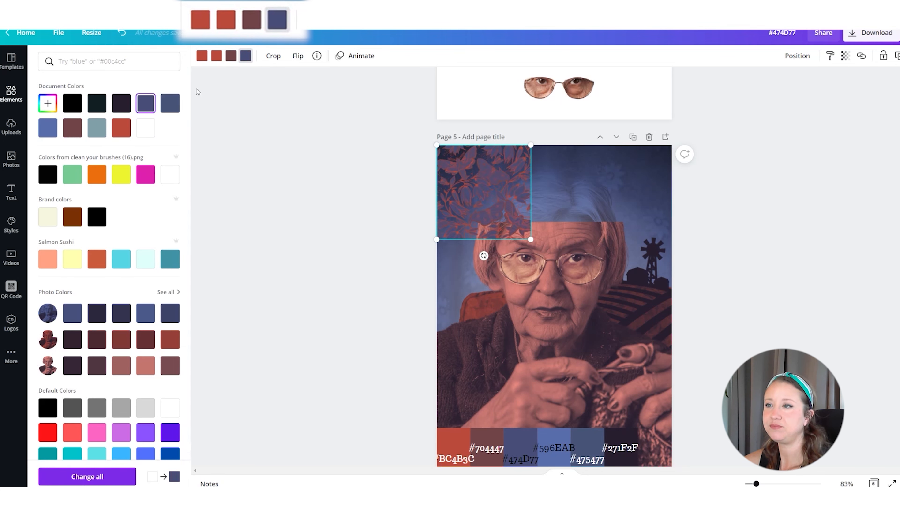
Set the moth pattern's fourth color to red #BC4B3C, its second to slate blue #475477 and its first to near-black.
left_click(121, 128)
left_click(216, 56)
left_click(171, 103)
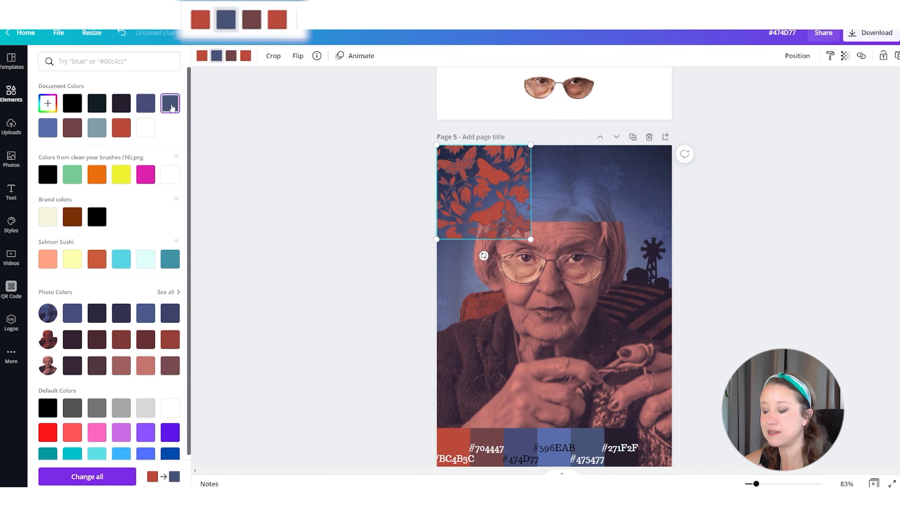
left_click(202, 56)
left_click(97, 103)
Set the moth pattern's third color to slate blue #475477 and its first color to indigo #474D77.
left_click(231, 55)
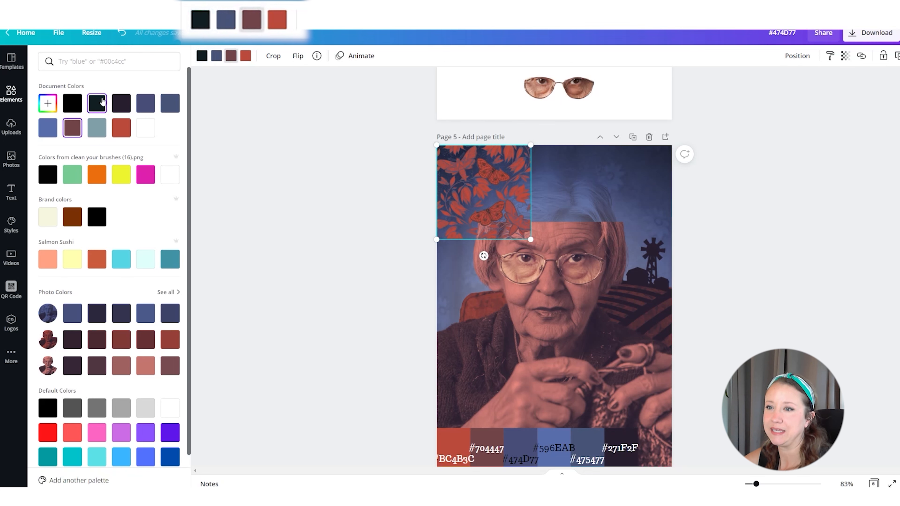
left_click(145, 103)
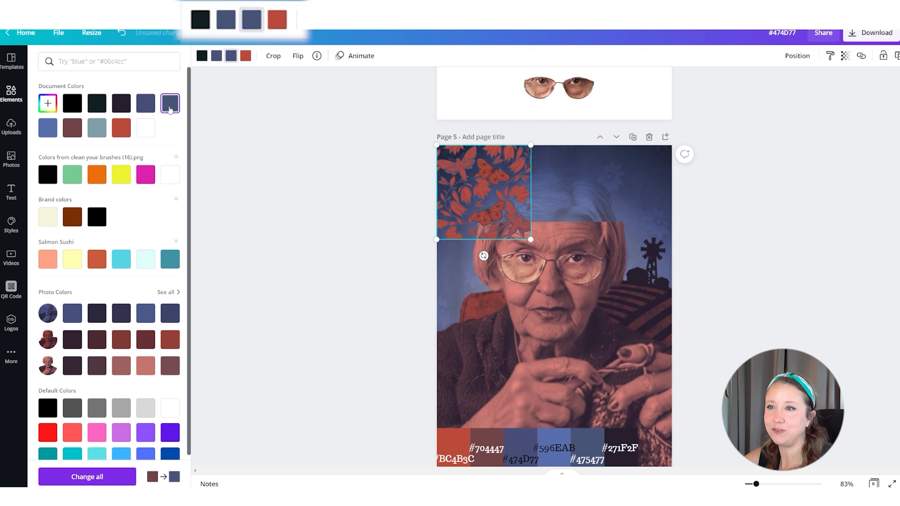
left_click(123, 107)
left_click(151, 107)
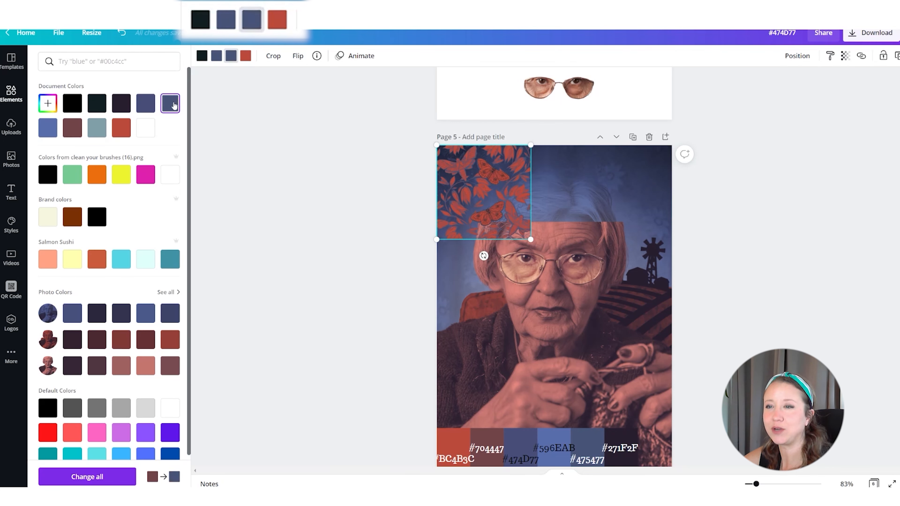
left_click(202, 55)
left_click(145, 109)
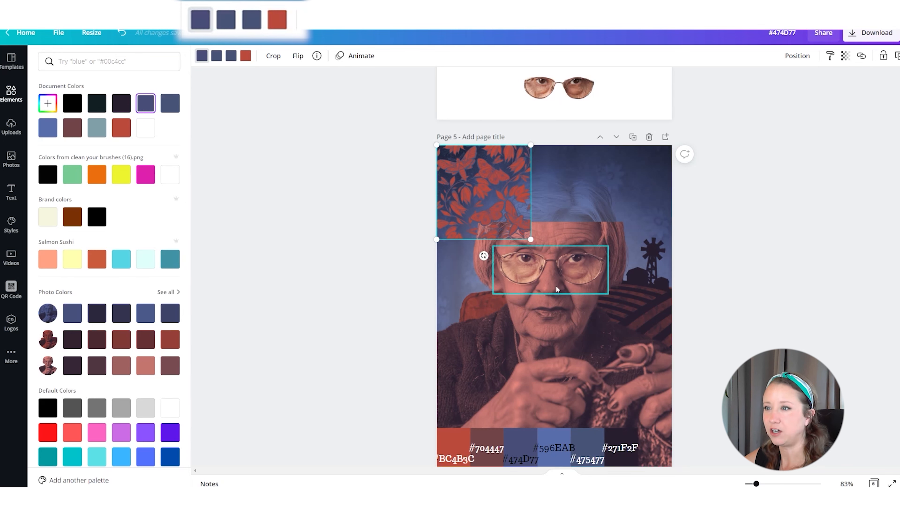
Enlarge the moth pattern to the full page width and layer it behind the woman's portrait.
left_click_drag(530, 239, 695, 350)
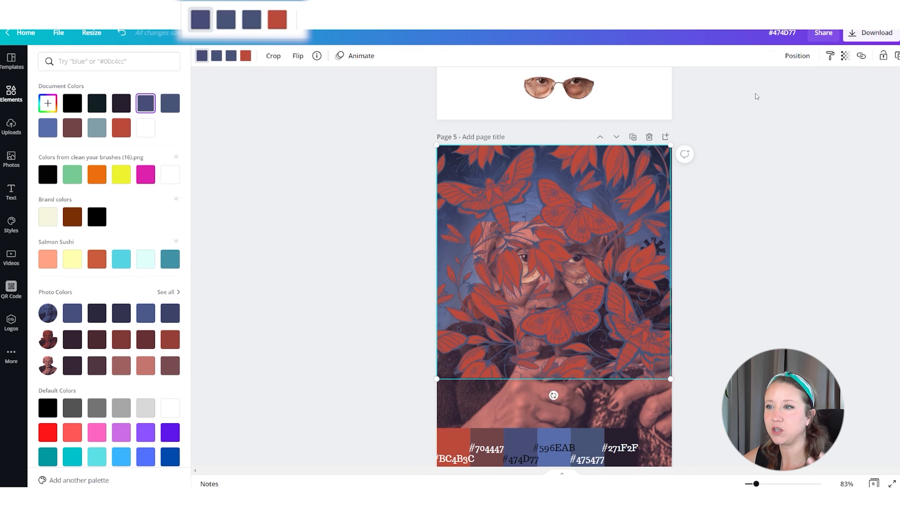
left_click(797, 56)
left_click(758, 83)
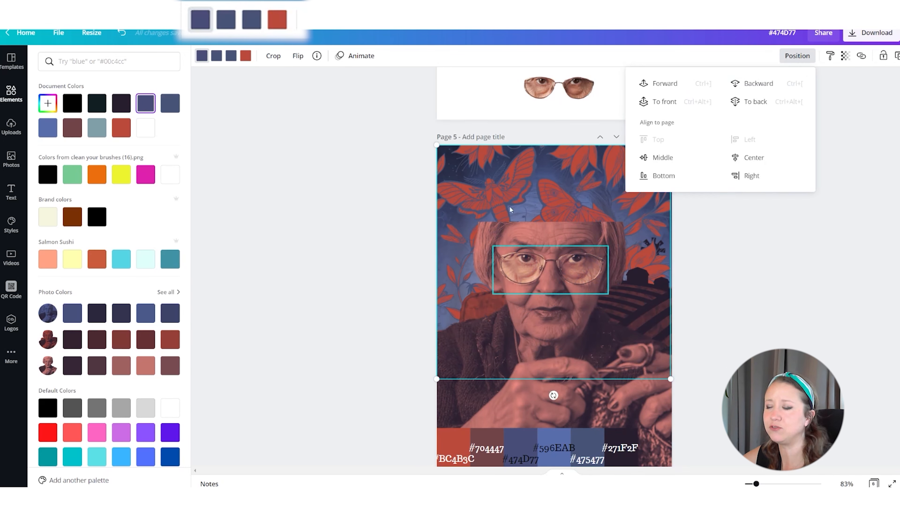
left_click_drag(474, 156, 474, 152)
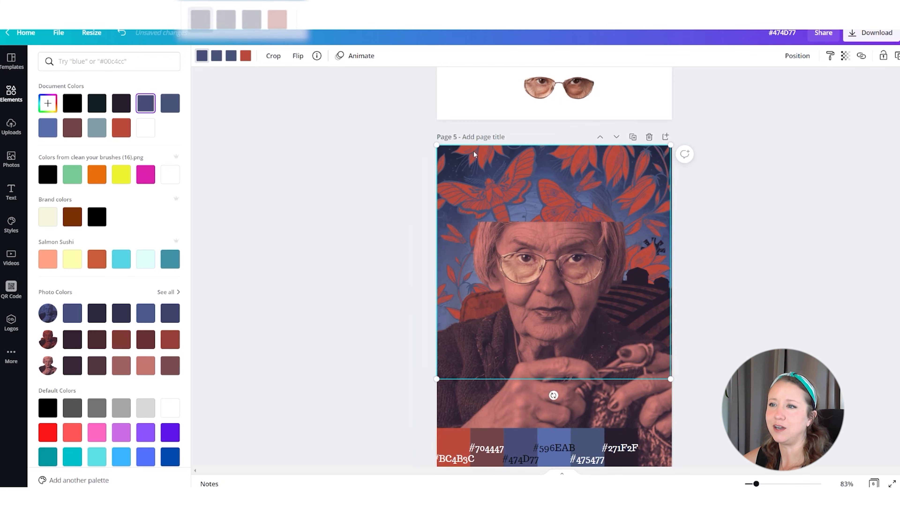
double_click(514, 169)
left_click_drag(670, 379, 660, 310)
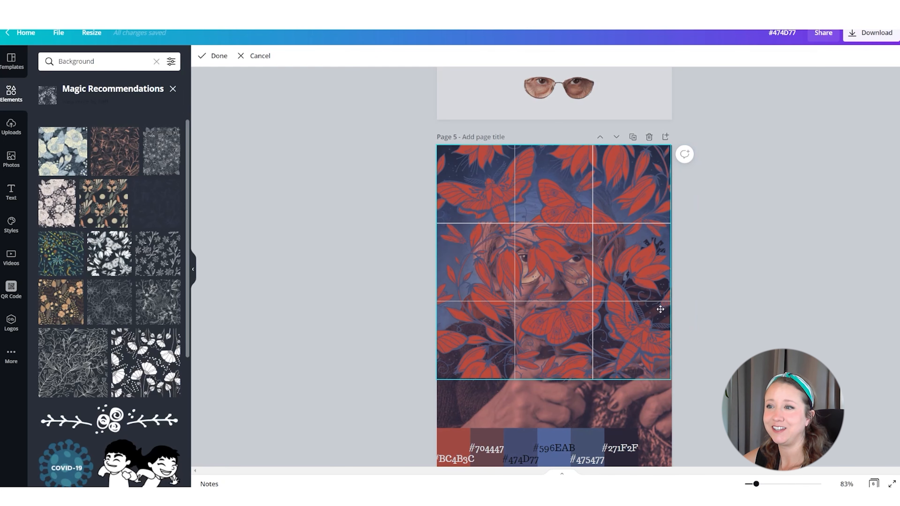
left_click(703, 388)
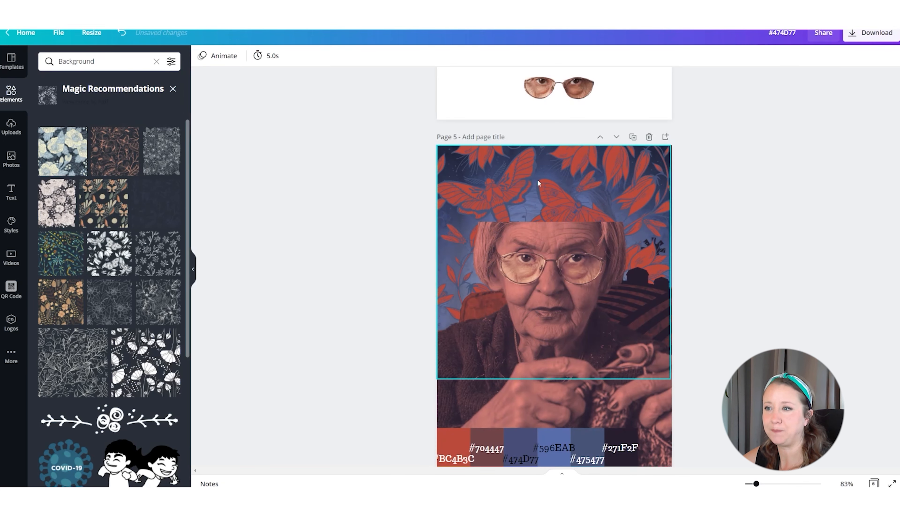
Move the moth pattern behind the windmill silhouette and extend the portrait's upper crop edge to include the whole head.
left_click(476, 167)
left_click(797, 55)
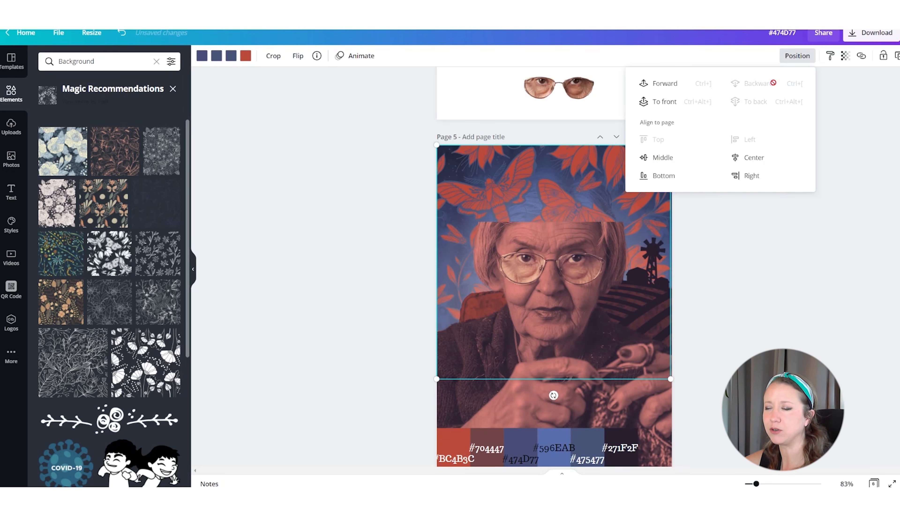
left_click(546, 258)
left_click_drag(542, 221, 539, 143)
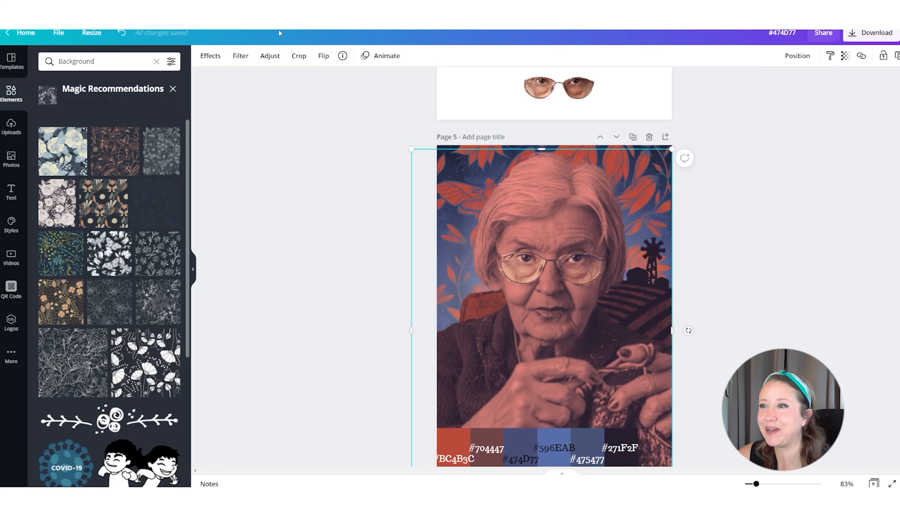
Check the portrait's Vignette adjustment and crop the portrait's left side to the page edge.
left_click(270, 55)
left_click_drag(78, 187, 33, 181)
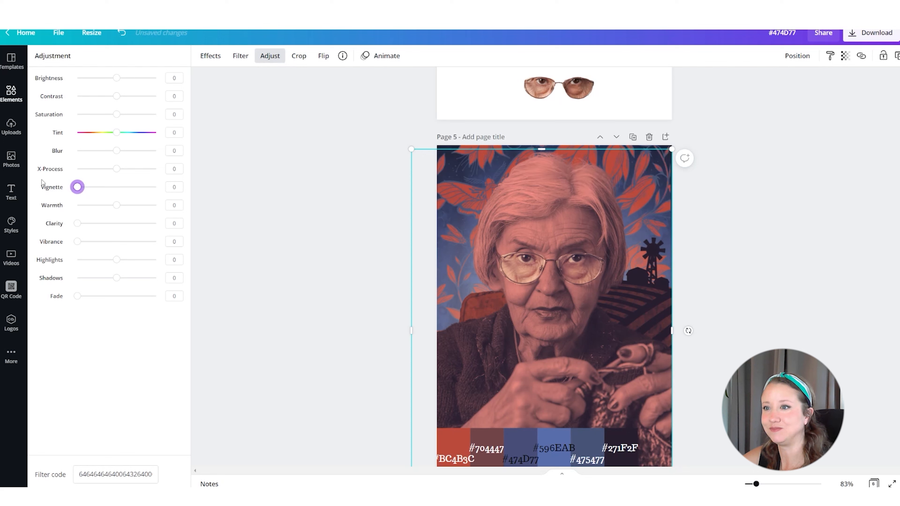
left_click(812, 350)
left_click_drag(413, 331, 437, 331)
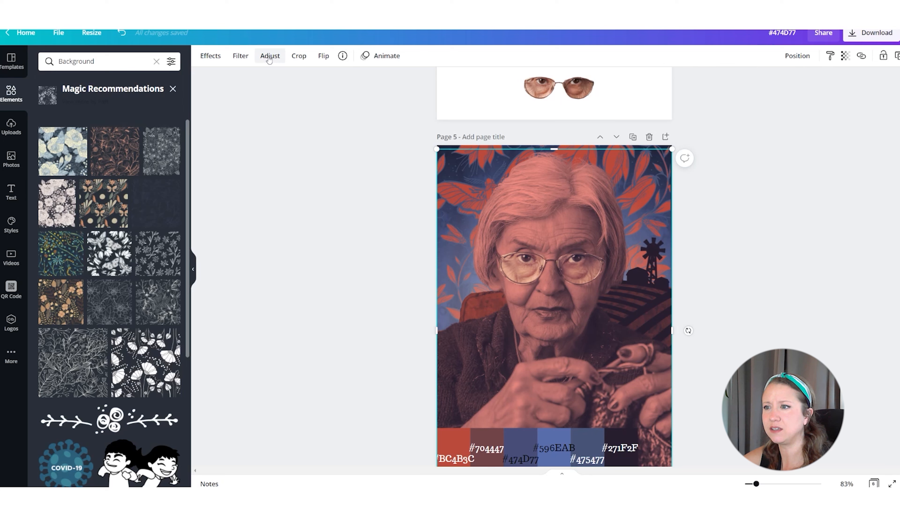
Lower the portrait's Shadows to -24 and undo the last small move on the page.
left_click(270, 55)
mouse_move(117, 169)
left_mouse_down()
mouse_move(144, 169)
mouse_move(118, 171)
left_mouse_up()
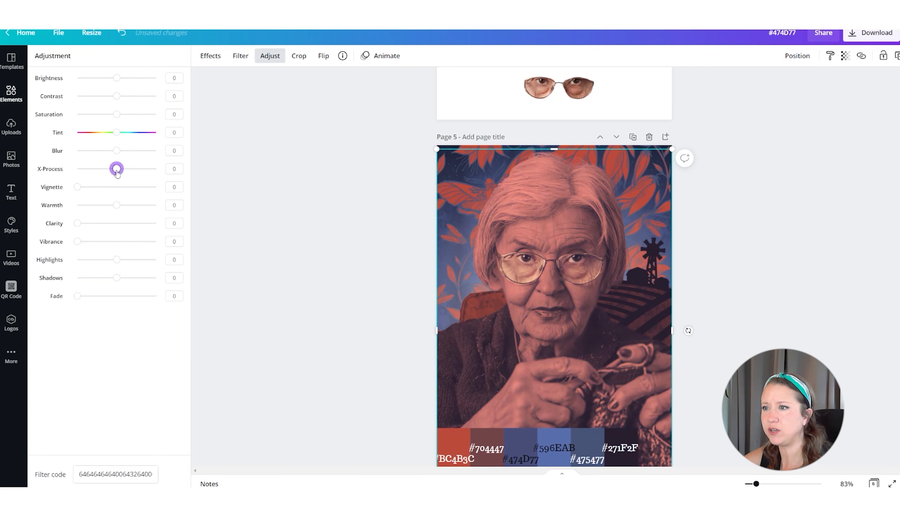
mouse_move(116, 278)
left_mouse_down()
mouse_move(97, 279)
mouse_move(106, 286)
left_mouse_up()
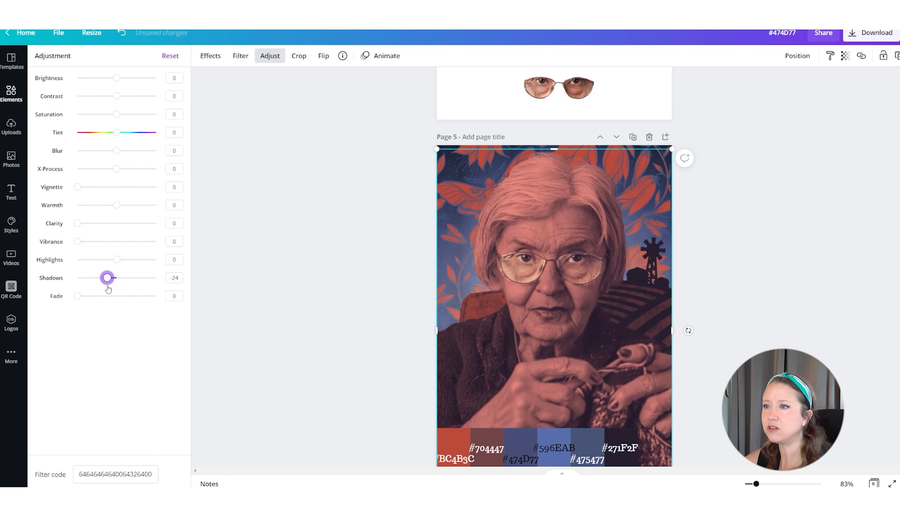
mouse_move(494, 276)
left_mouse_down()
mouse_move(505, 328)
mouse_move(496, 274)
left_mouse_up()
key("ctrl+z")
left_click(743, 324)
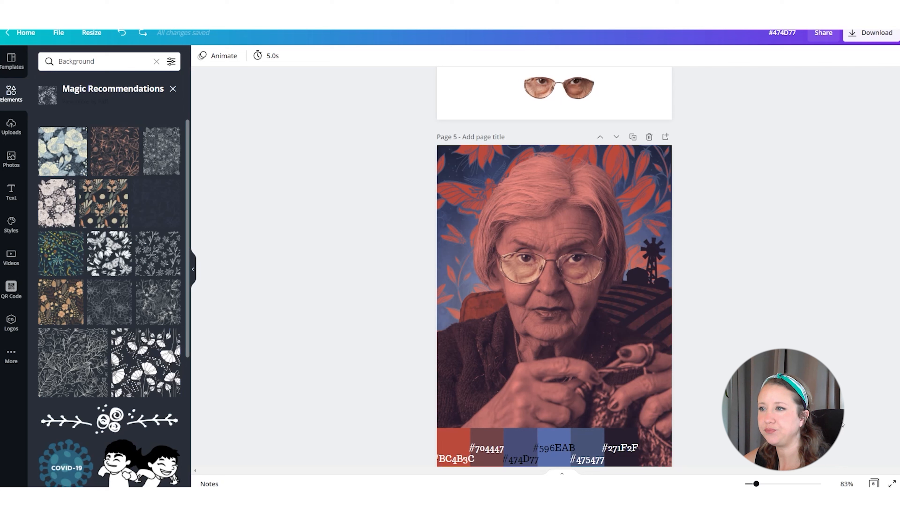
Shift the moth pattern slightly beyond the page's upper-left corner and scale it down for smaller motifs.
left_click_drag(453, 150, 431, 144)
left_click_drag(650, 374, 587, 334)
left_click(454, 170)
left_click(428, 151)
Place a copy of the moth pattern directly beside the original and layer it behind the portrait and windmill.
left_click_drag(461, 146, 649, 165)
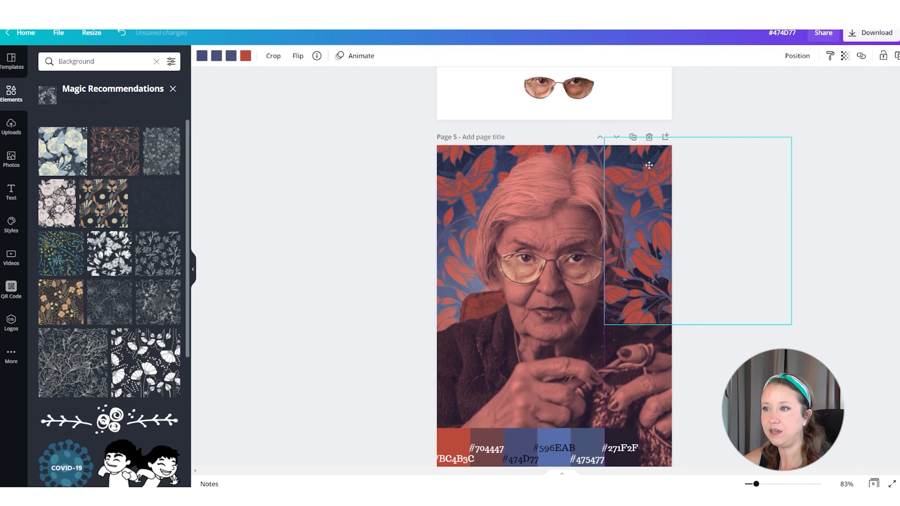
left_click(796, 57)
left_click(759, 83)
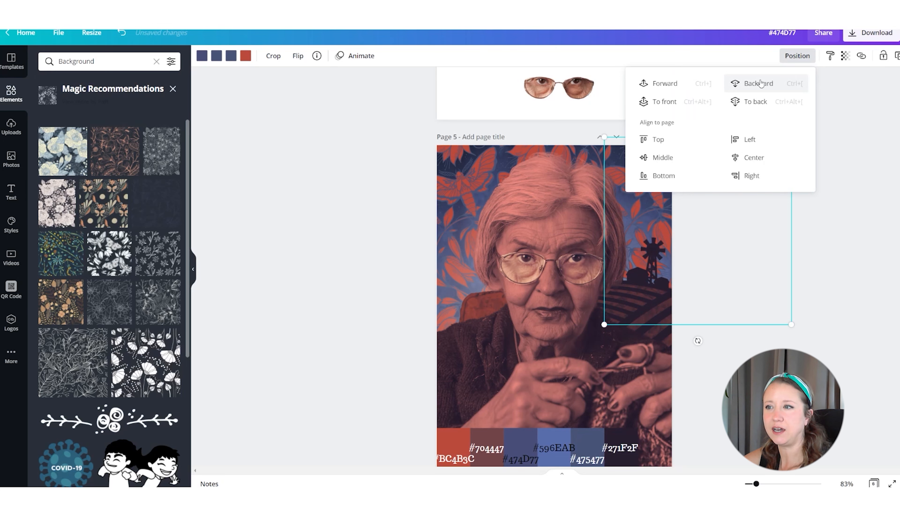
left_click(841, 251)
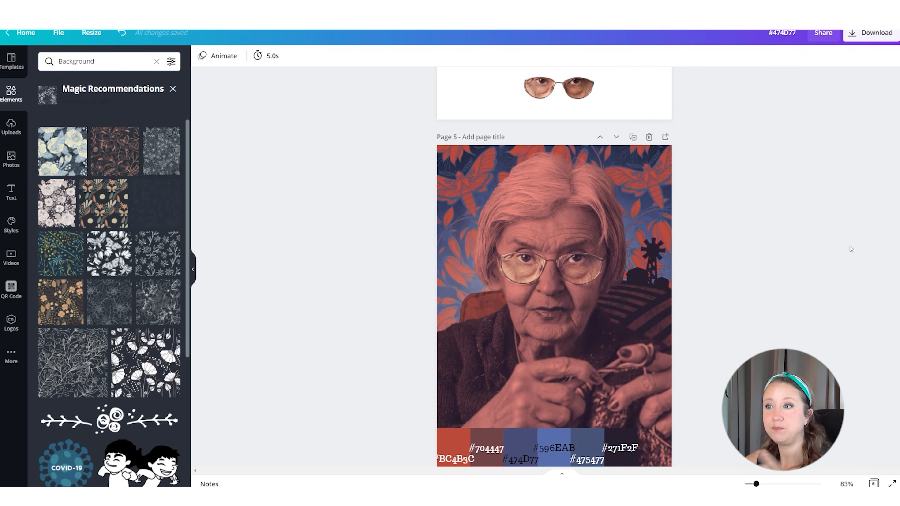
Select the moth pattern copy on the right side of page 5.
left_click(654, 151)
left_click(724, 166)
left_click(657, 146)
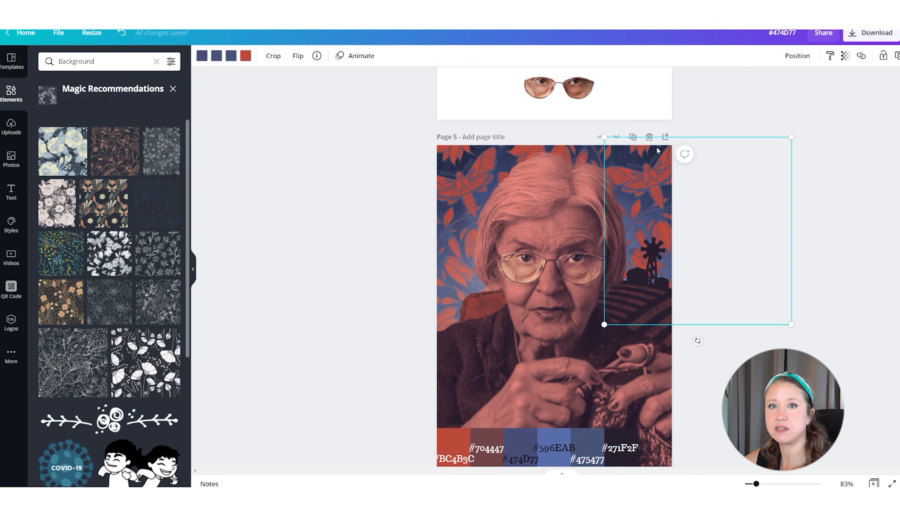